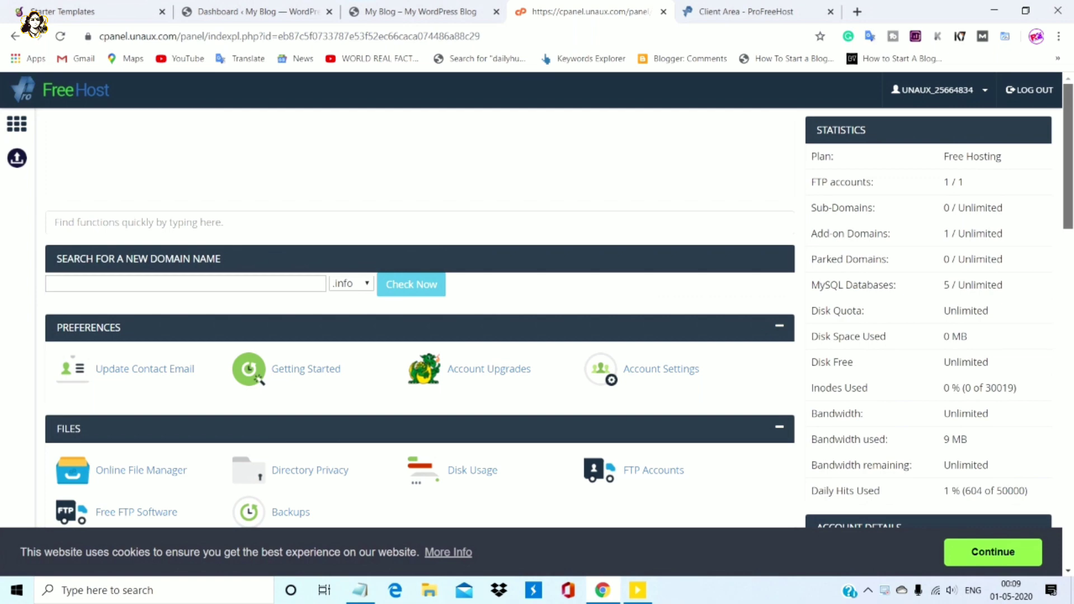
Browse the My Blog Mountain homepage's 'Wecome My Website' hero, service cards and landscape gallery, then return to the Dashboard
{"action": "scroll", "coordinate": [419, 313], "scroll_direction": "down", "scroll_amount": 10}
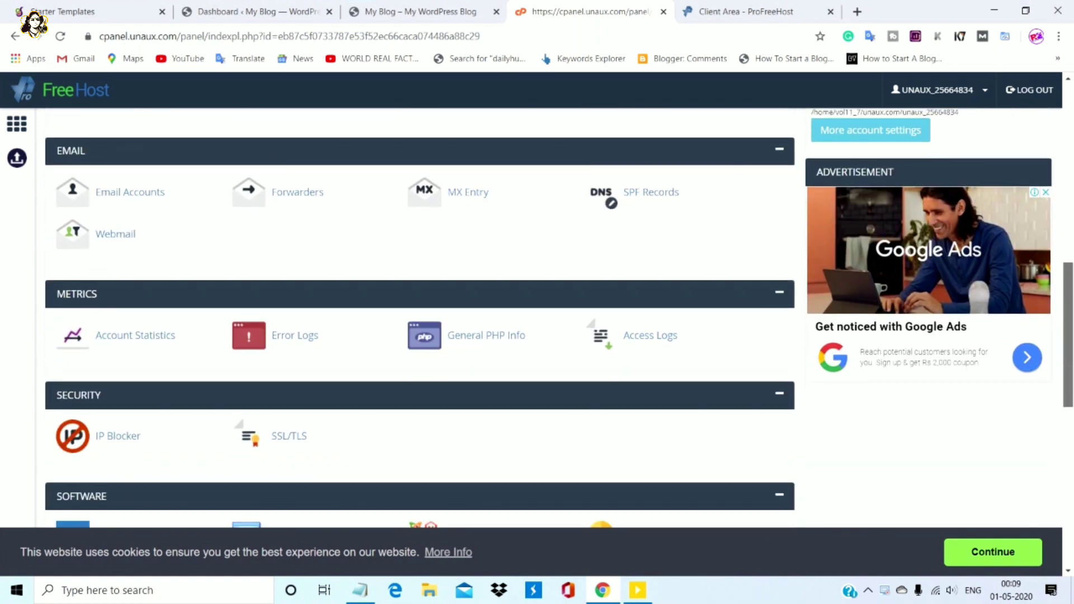
{"action": "scroll", "coordinate": [420, 314], "scroll_direction": "up", "scroll_amount": 8}
{"action": "scroll", "coordinate": [420, 313], "scroll_direction": "up", "scroll_amount": 3}
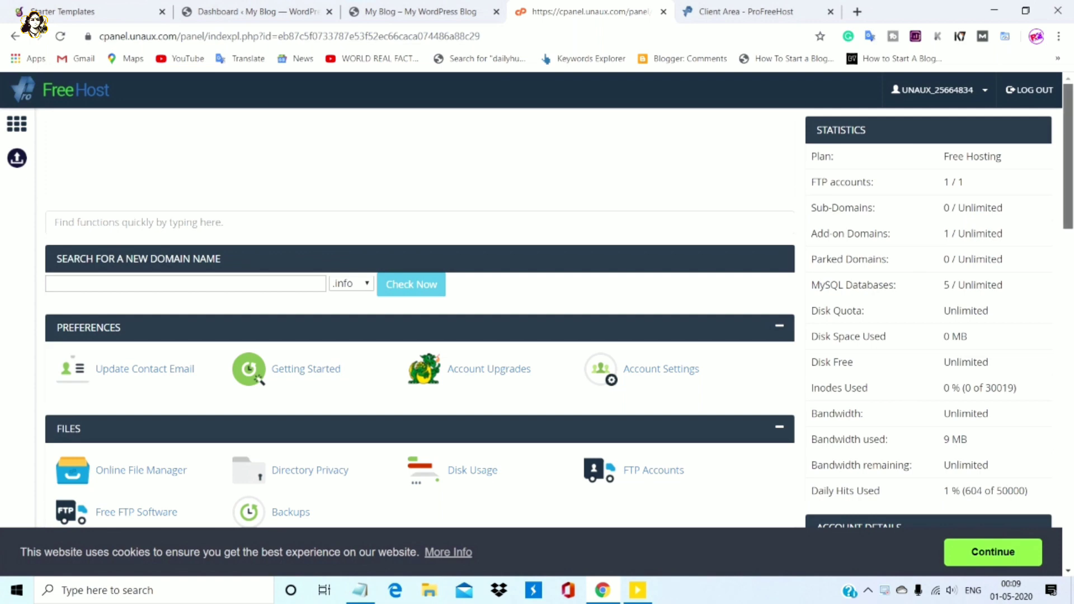
{"action": "scroll", "coordinate": [420, 313], "scroll_direction": "down", "scroll_amount": 4}
{"action": "scroll", "coordinate": [419, 314], "scroll_direction": "up", "scroll_amount": 5}
{"action": "key", "text": "ctrl+shift+Tab"}
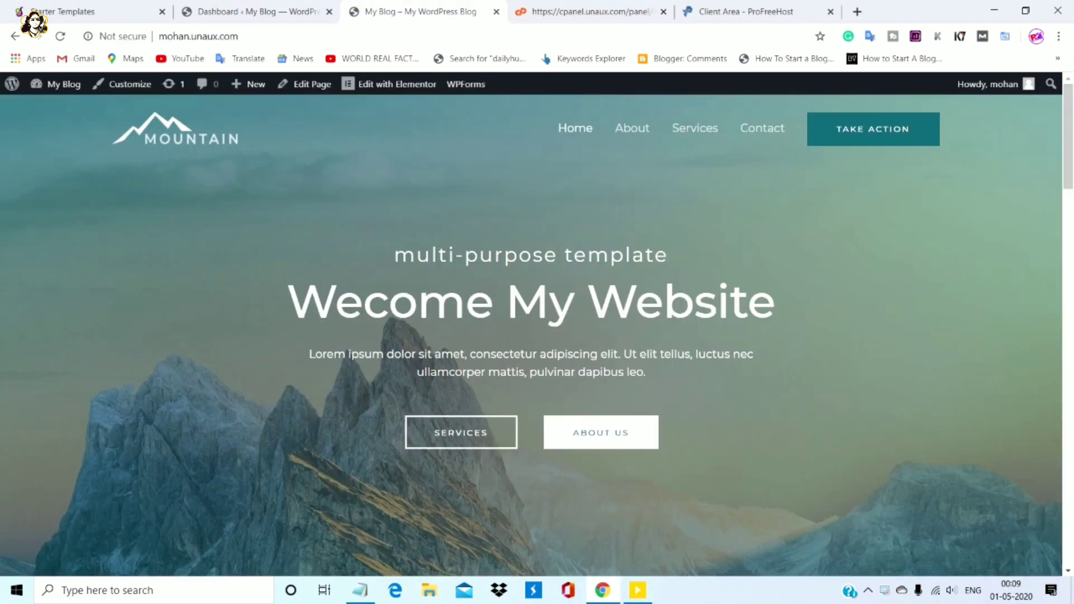
{"action": "scroll", "coordinate": [532, 336], "scroll_direction": "down", "scroll_amount": 15}
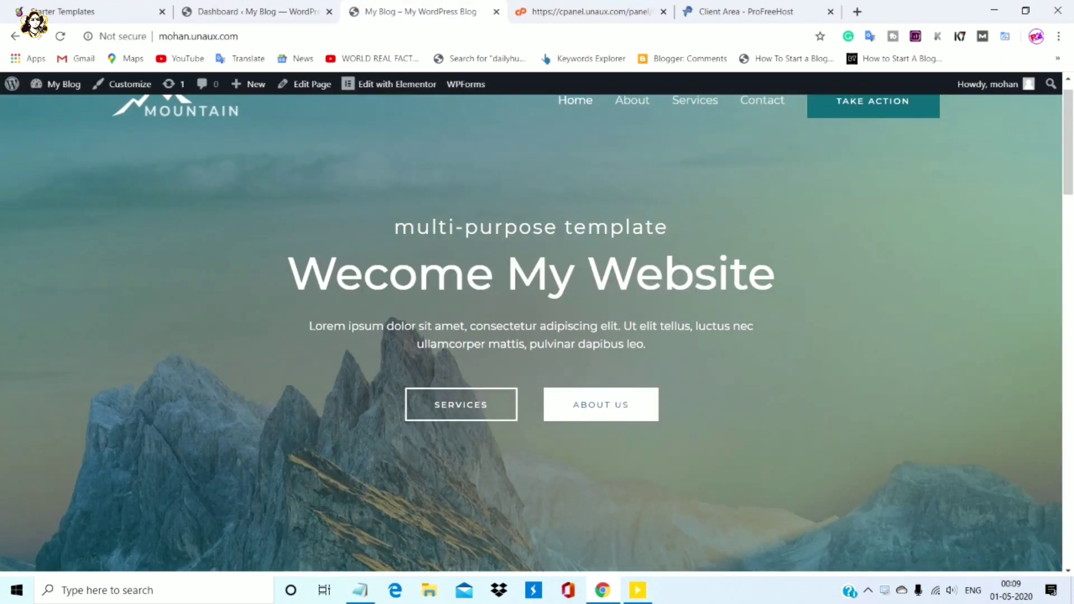
{"action": "scroll", "coordinate": [531, 336], "scroll_direction": "down", "scroll_amount": 10}
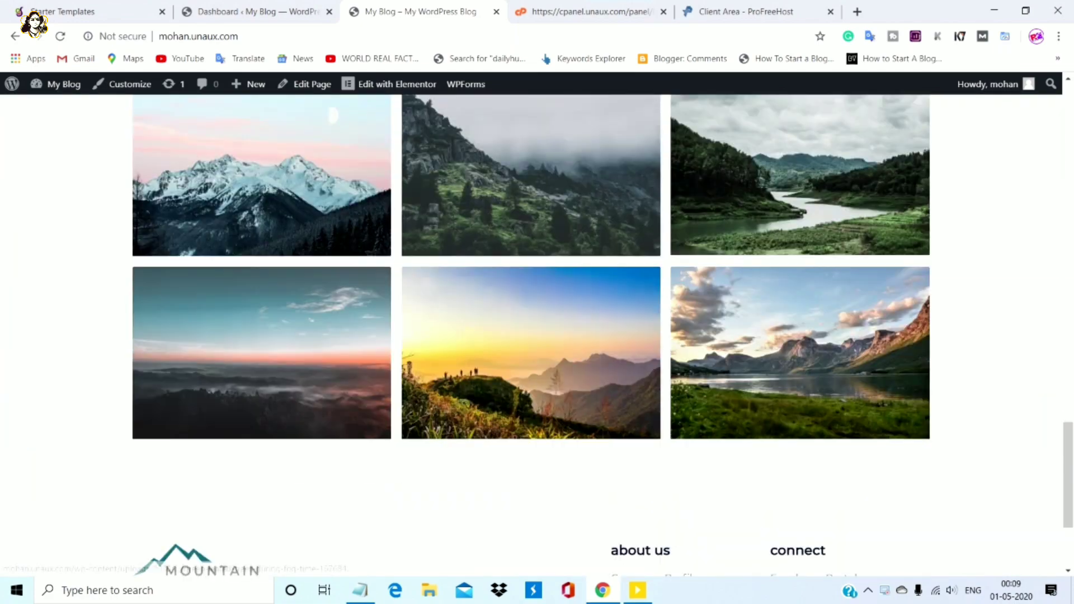
{"action": "scroll", "coordinate": [532, 223], "scroll_direction": "up", "scroll_amount": 1}
{"action": "scroll", "coordinate": [532, 336], "scroll_direction": "up", "scroll_amount": 15}
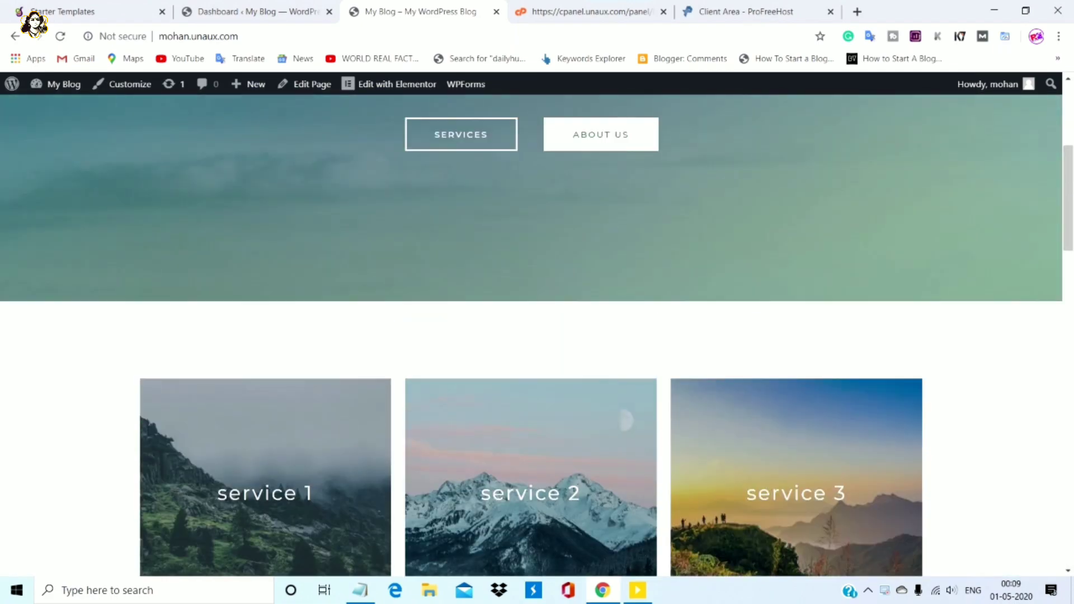
{"action": "scroll", "coordinate": [531, 336], "scroll_direction": "up", "scroll_amount": 4}
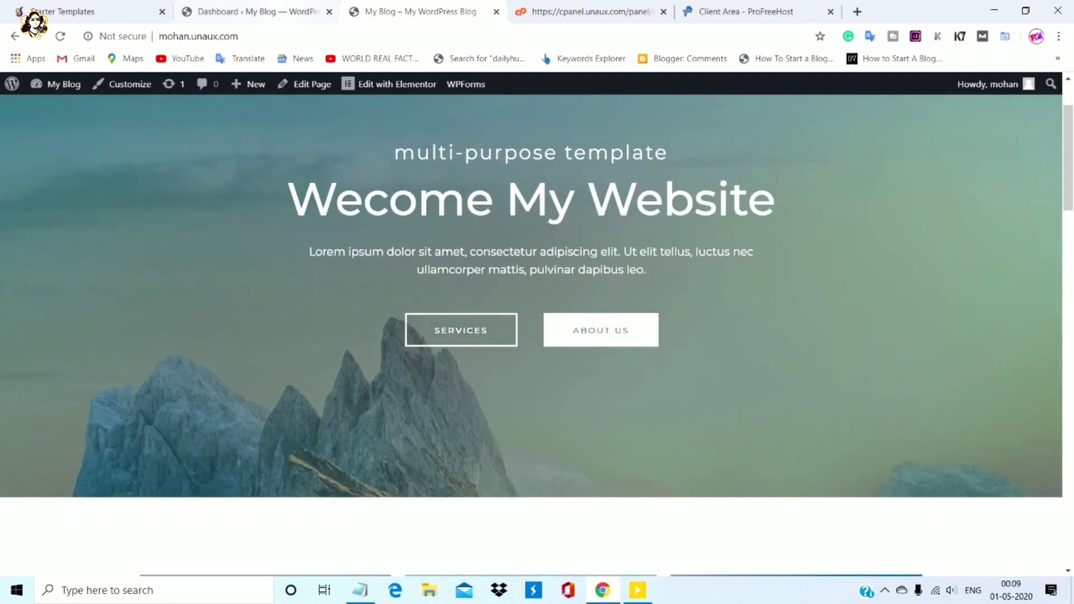
{"action": "key", "text": "ctrl+shift+Tab"}
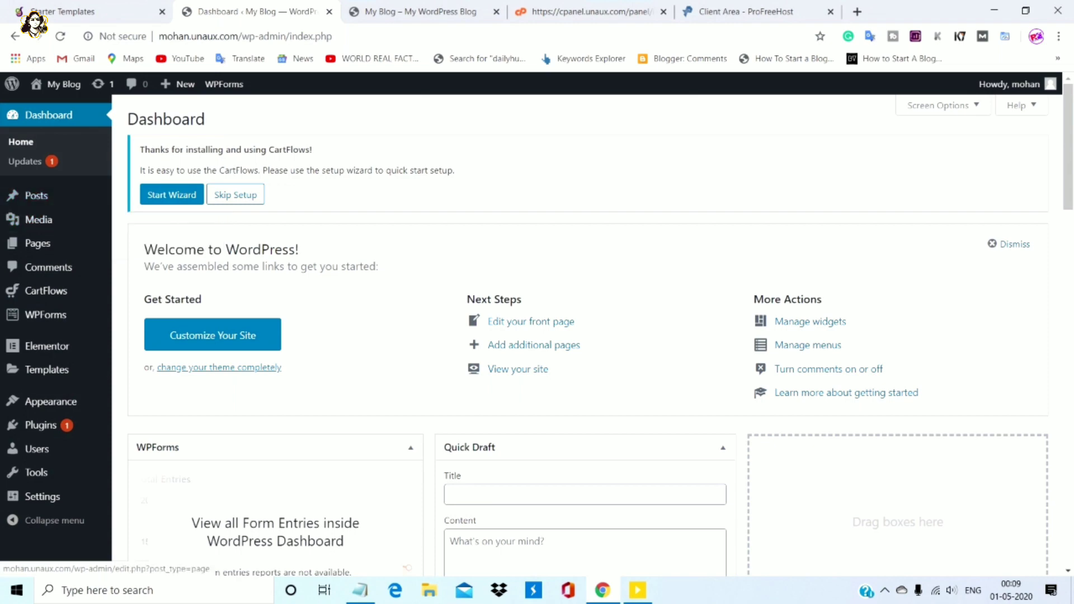
{"action": "scroll", "coordinate": [593, 330], "scroll_direction": "down", "scroll_amount": 6}
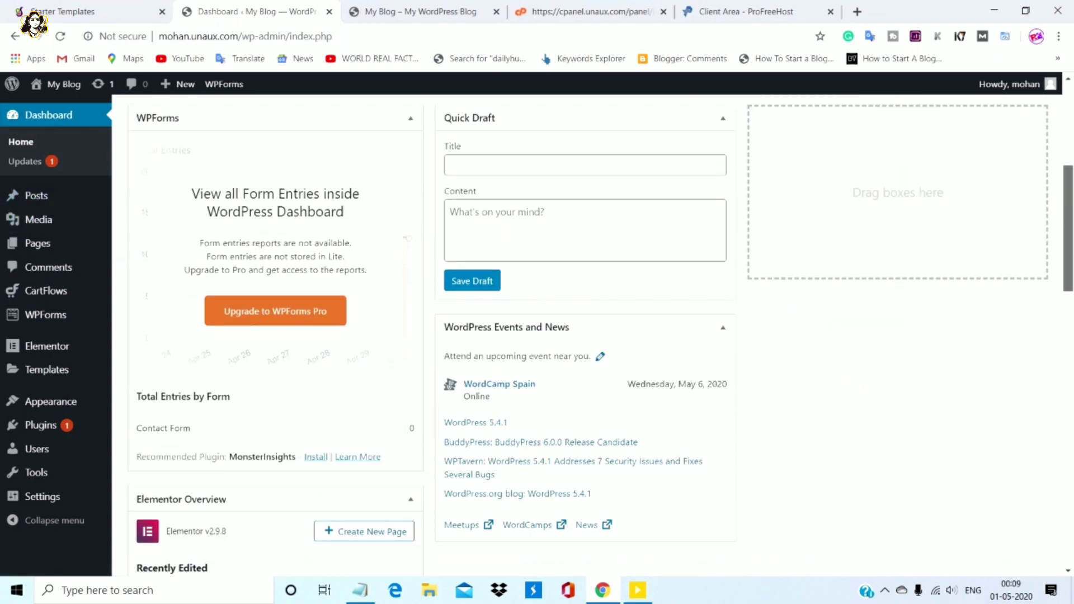
{"action": "scroll", "coordinate": [593, 330], "scroll_direction": "up", "scroll_amount": 6}
{"action": "scroll", "coordinate": [593, 330], "scroll_direction": "down", "scroll_amount": 1}
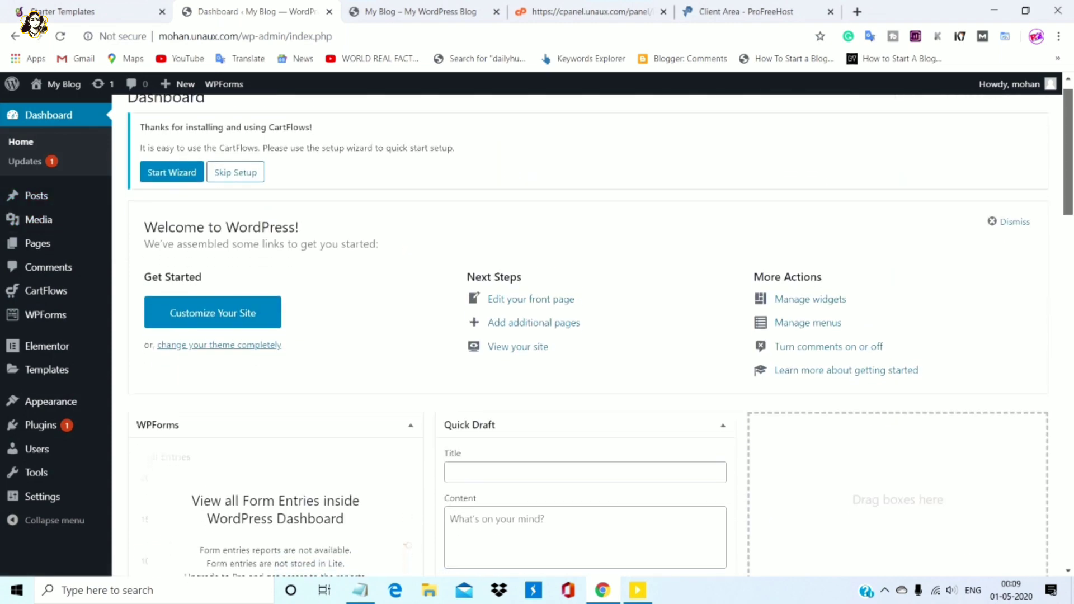
{"action": "scroll", "coordinate": [594, 330], "scroll_direction": "up", "scroll_amount": 1}
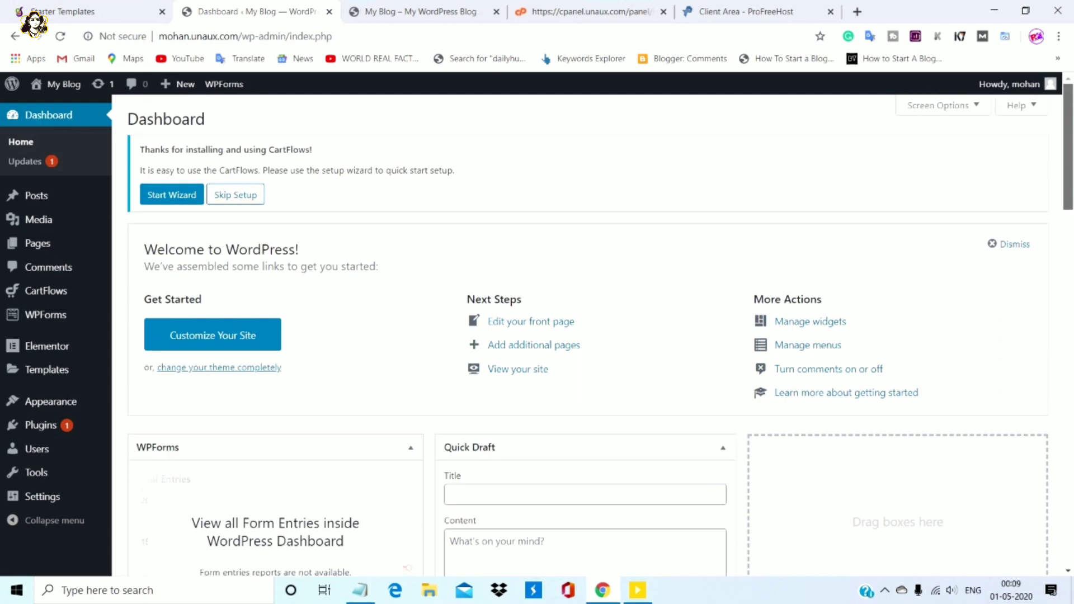
{"action": "scroll", "coordinate": [593, 330], "scroll_direction": "down", "scroll_amount": 16}
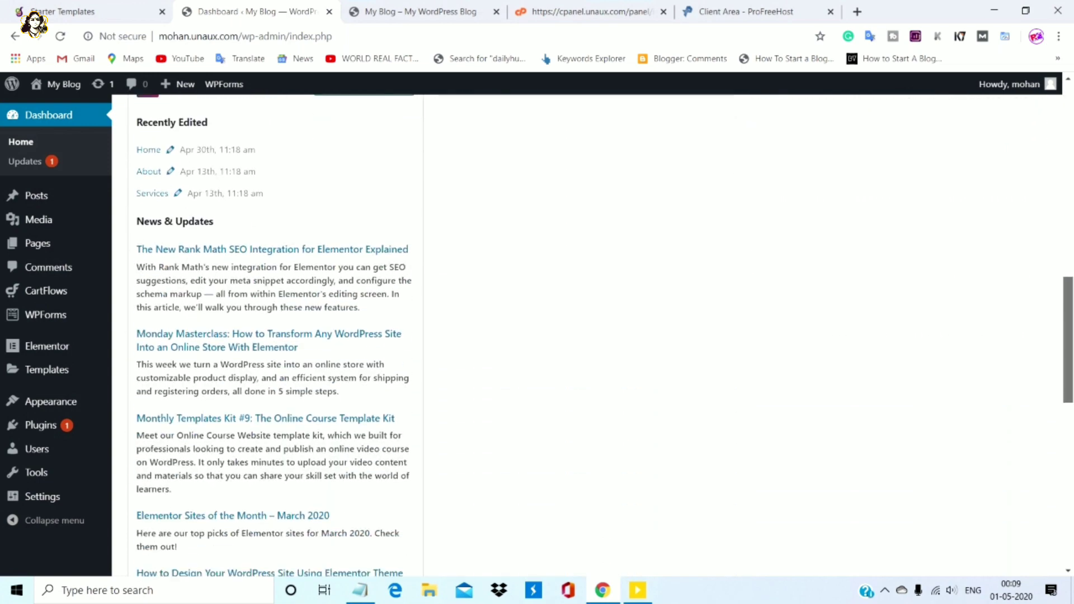
{"action": "scroll", "coordinate": [593, 330], "scroll_direction": "down", "scroll_amount": 4}
{"action": "scroll", "coordinate": [593, 330], "scroll_direction": "up", "scroll_amount": 20}
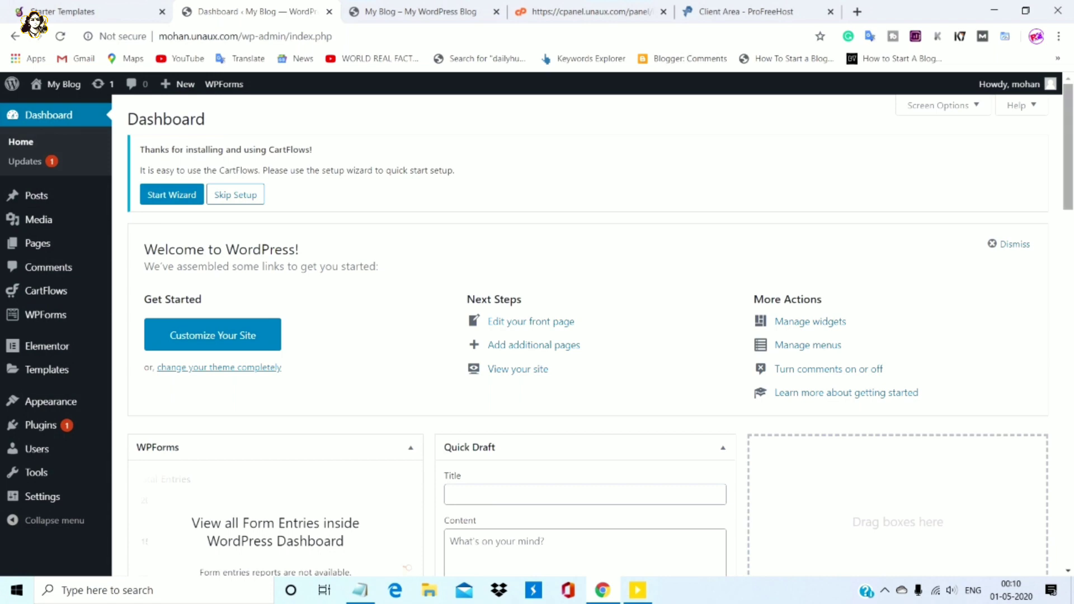
{"action": "scroll", "coordinate": [593, 330], "scroll_direction": "down", "scroll_amount": 10}
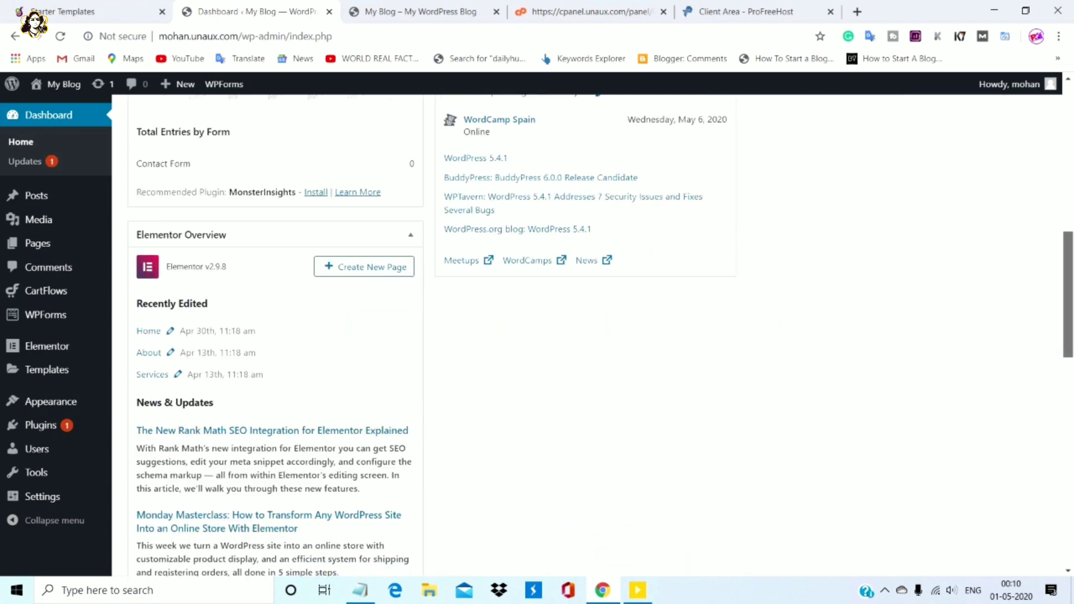
{"action": "scroll", "coordinate": [594, 331], "scroll_direction": "up", "scroll_amount": 10}
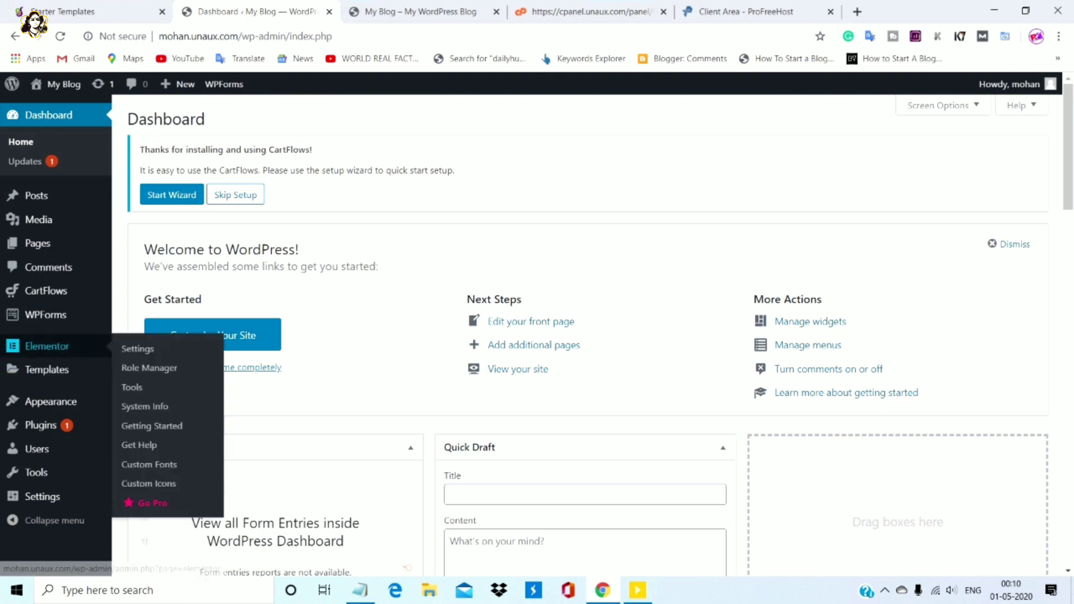
{"action": "mouse_move", "coordinate": [33, 196]}
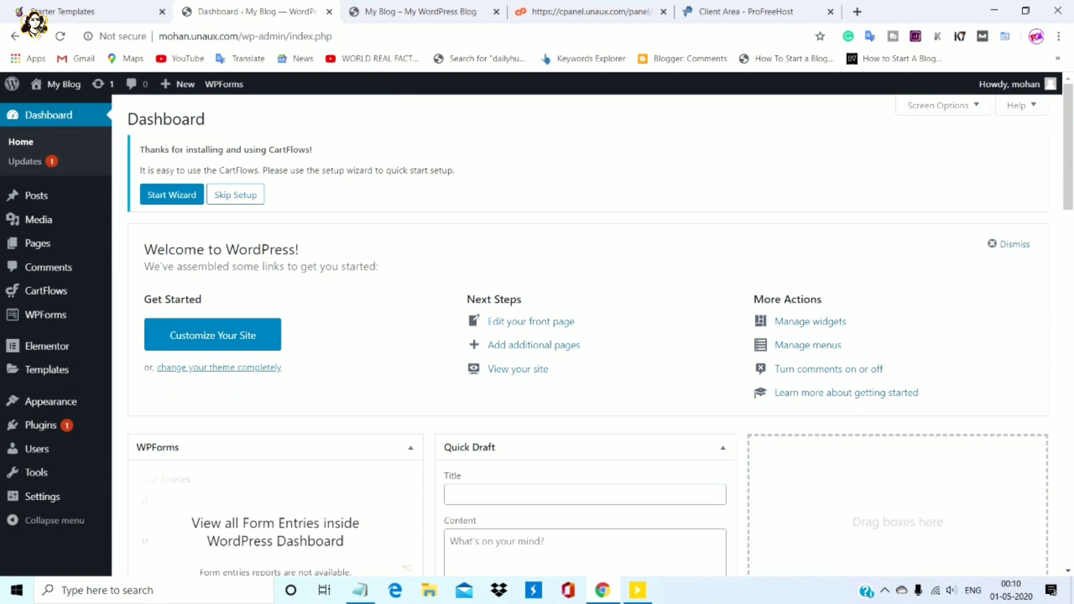
{"action": "mouse_move", "coordinate": [1068, 146]}
{"action": "left_mouse_down"}
{"action": "mouse_move", "coordinate": [1069, 313]}
{"action": "mouse_move", "coordinate": [1068, 146]}
{"action": "left_mouse_up"}
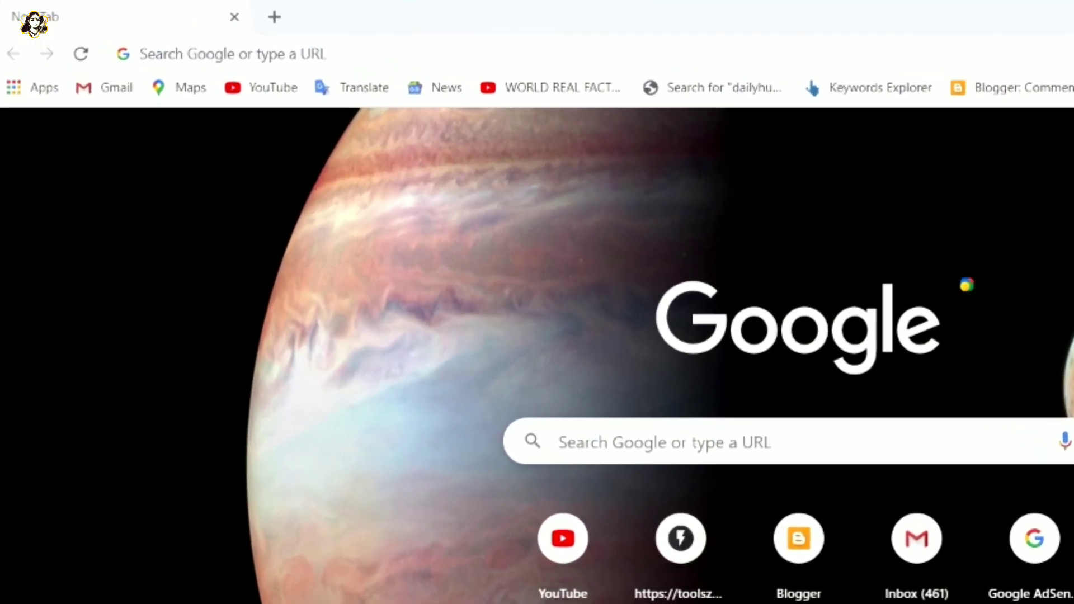
Go to the ProFreeHost website at profreehost.com
{"action": "left_click", "coordinate": [224, 54]}
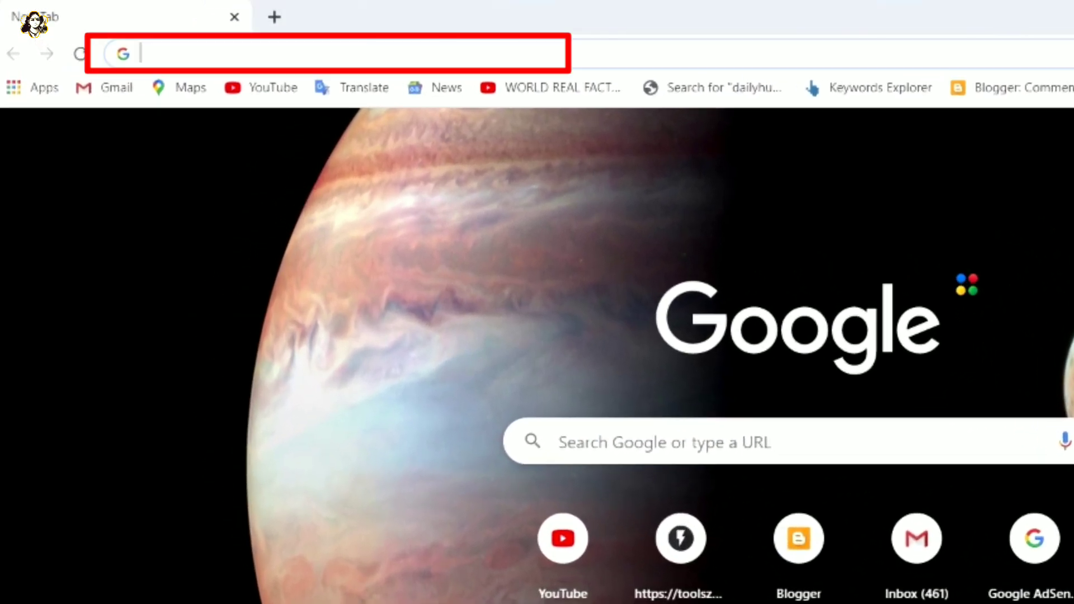
{"action": "type", "text": "https://profreehost.com/"}
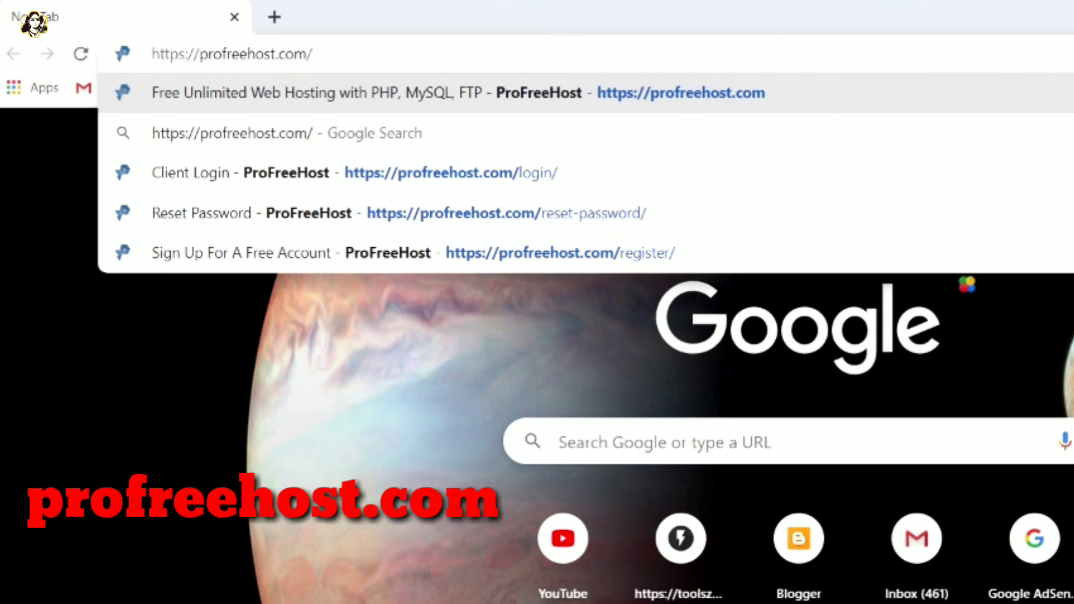
{"action": "key", "text": "Return"}
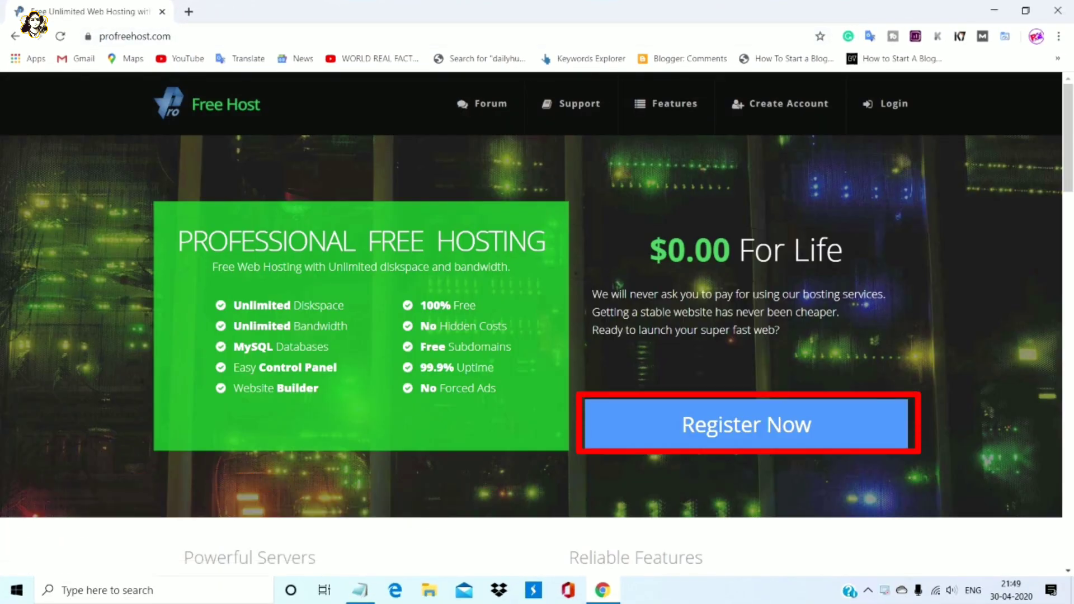
Register a new hosting account using a saved e-mail address and a password
{"action": "left_click", "coordinate": [746, 425]}
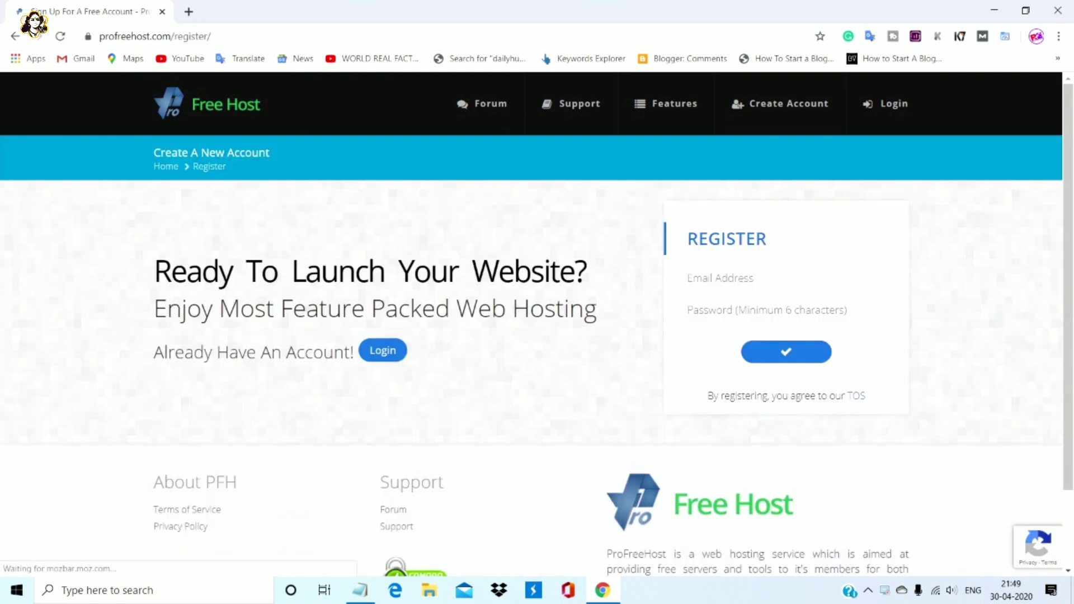
{"action": "key", "text": "Return"}
{"action": "left_click", "coordinate": [786, 278]}
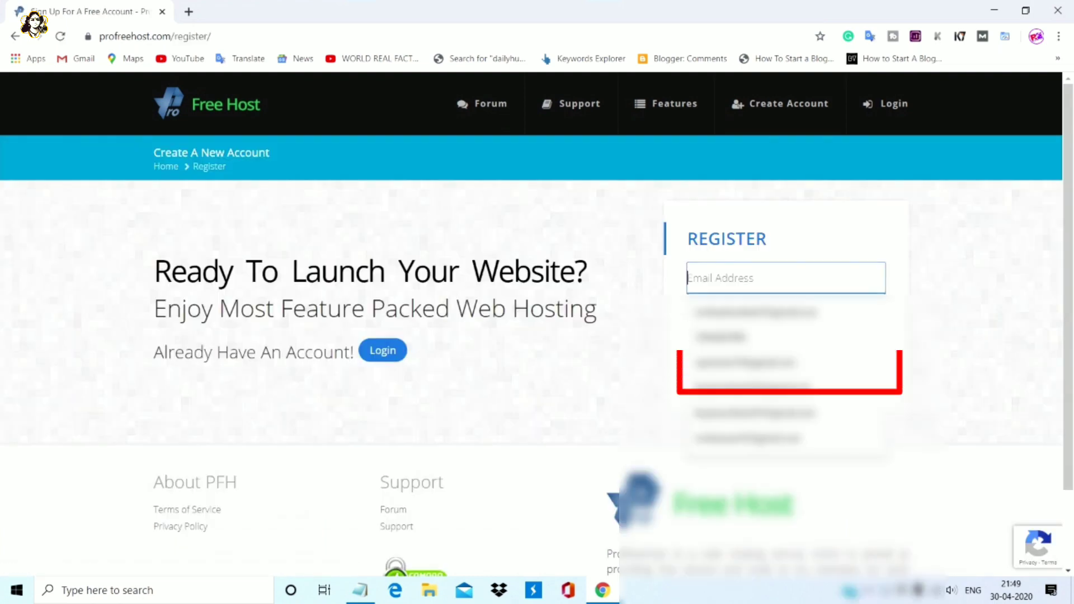
{"action": "key", "text": "Down"}
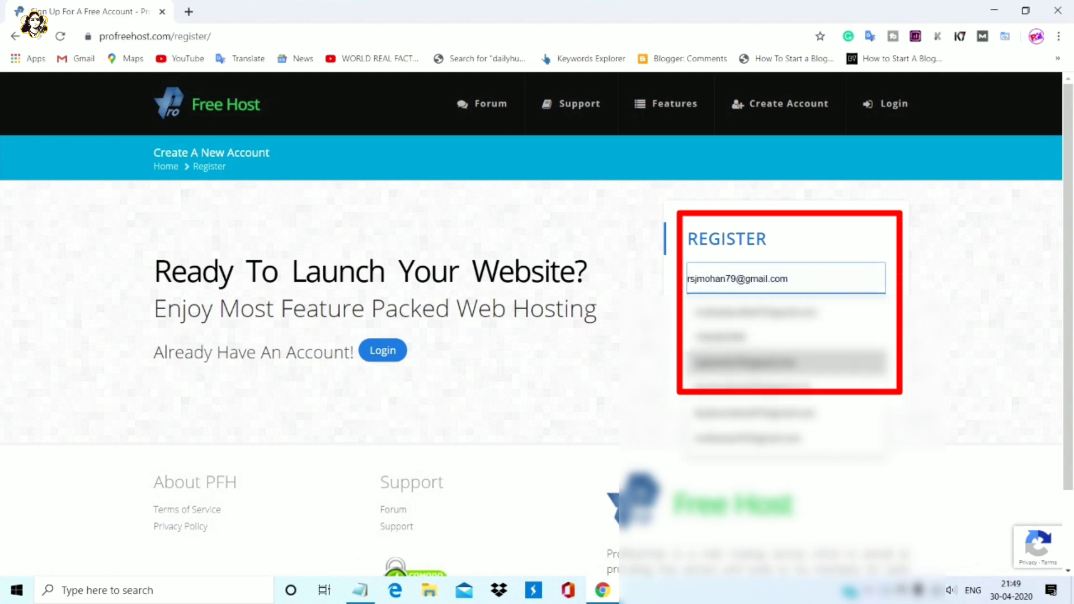
{"action": "key", "text": "Down"}
{"action": "key", "text": "Return"}
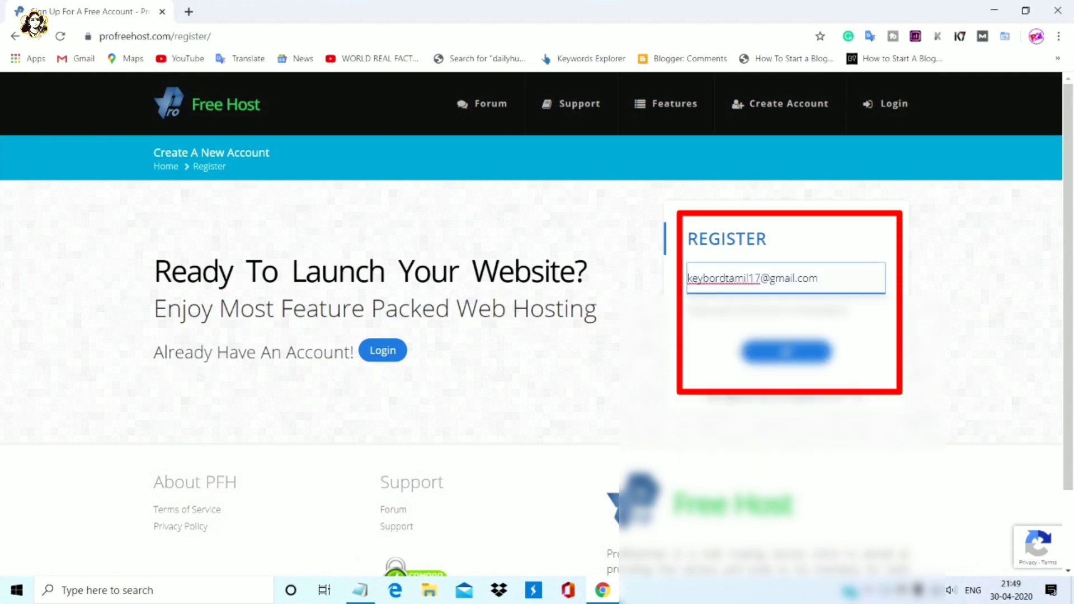
{"action": "key", "text": "Tab"}
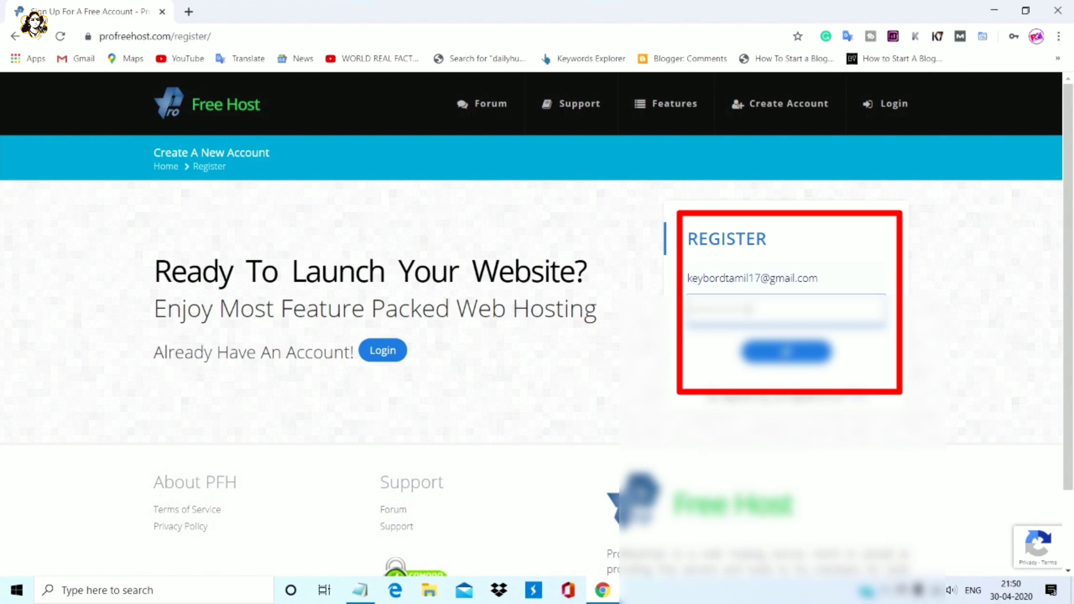
{"action": "key", "text": "Tab"}
{"action": "key", "text": "Return"}
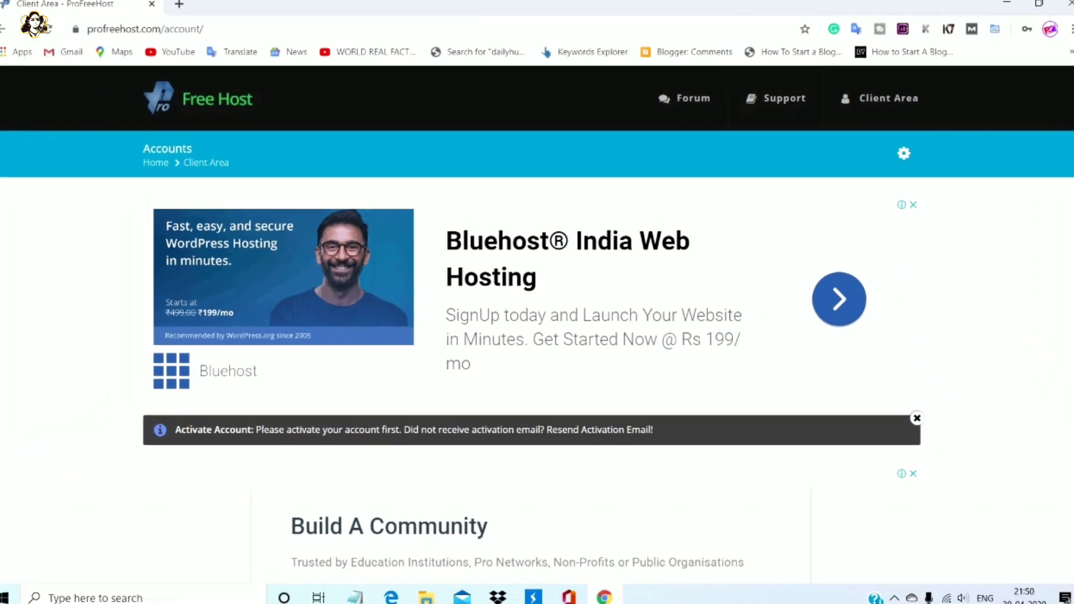
Open the ProFreeHost Account Activation email in Gmail and follow its Activate Account link
{"action": "left_click", "coordinate": [252, 11]}
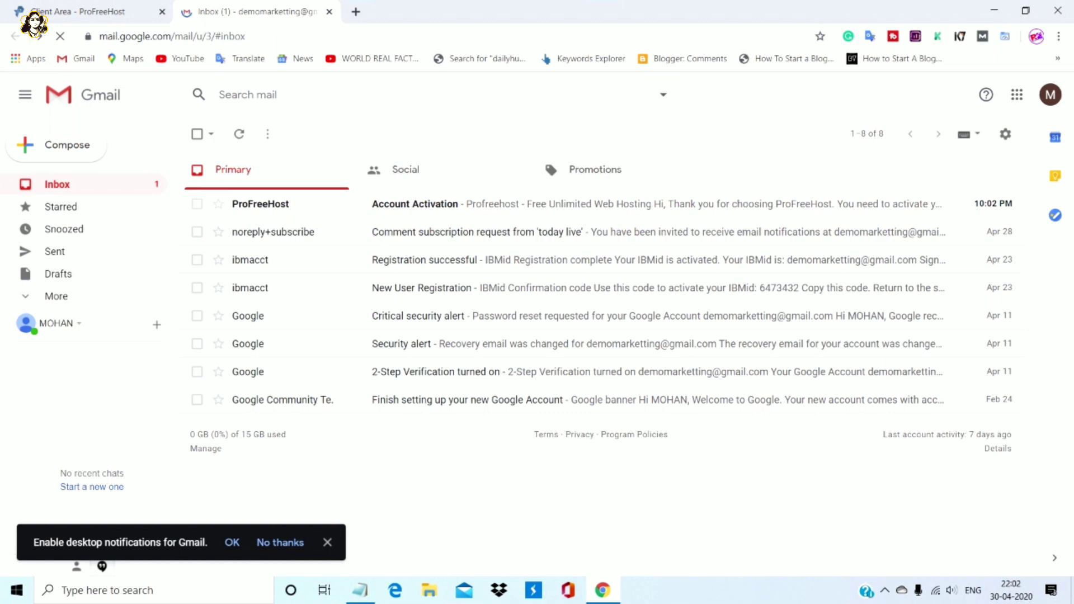
{"action": "left_click", "coordinate": [615, 203]}
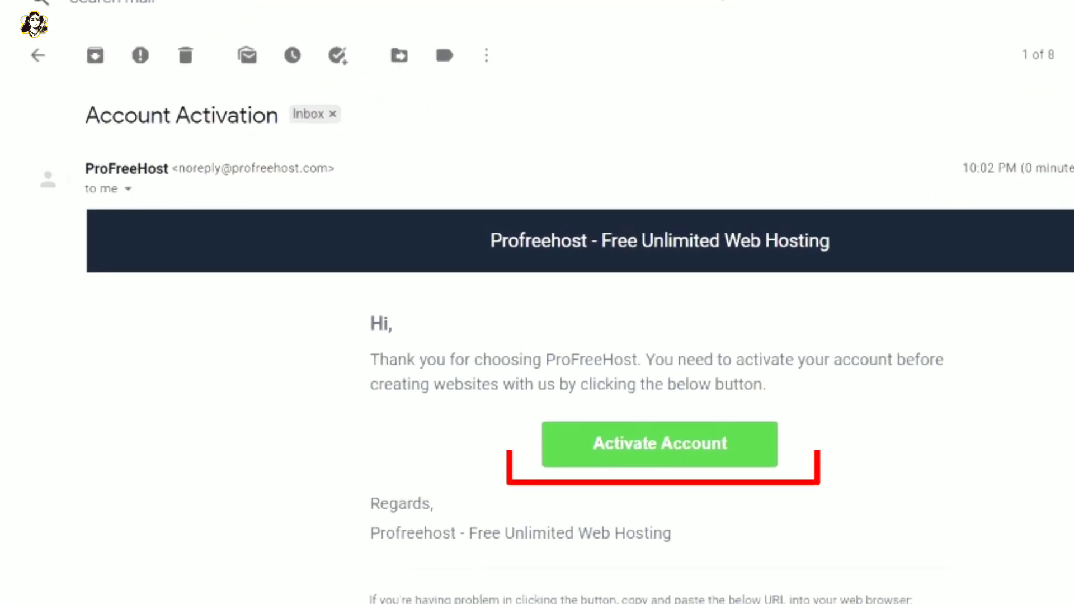
{"action": "left_click", "coordinate": [660, 444]}
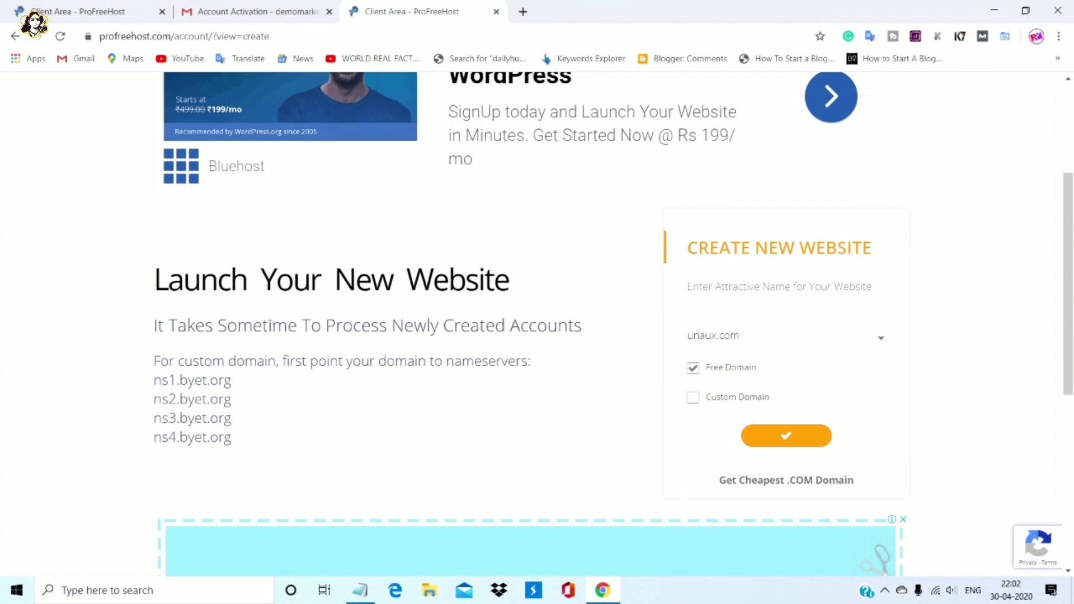
Create the free website tech48.ezyro.com using the name 'tech48' and the ezyro.com domain
{"action": "key", "text": "Return"}
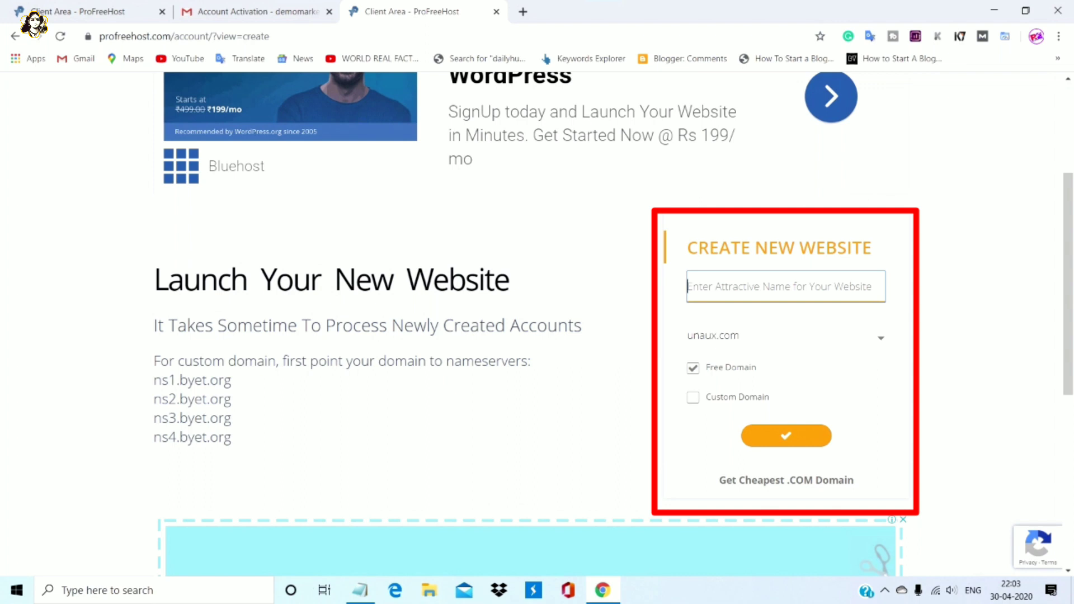
{"action": "type", "text": "t"}
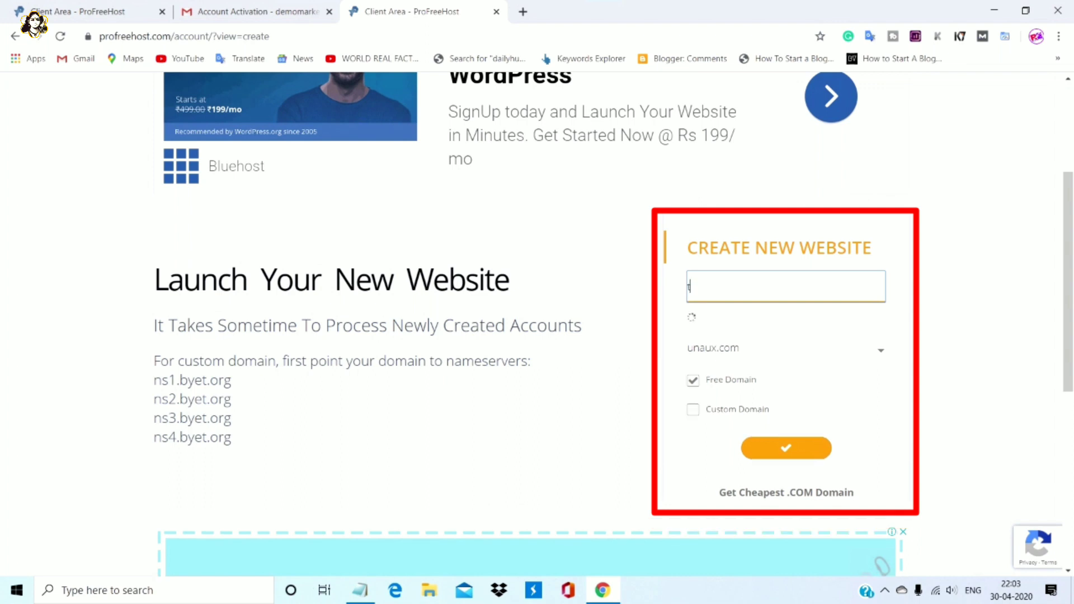
{"action": "type", "text": "ech48"}
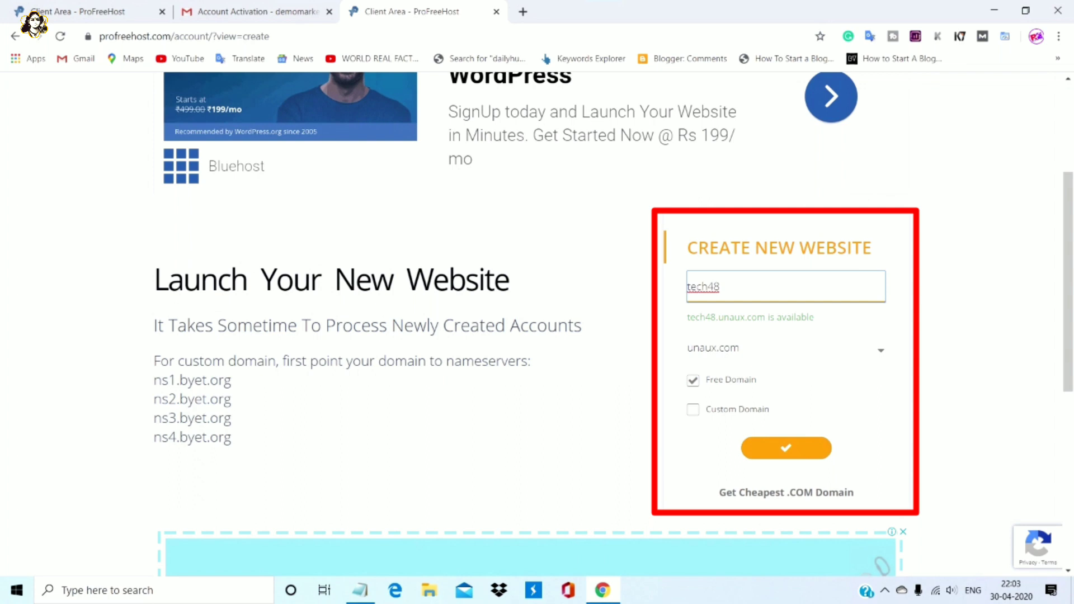
{"action": "left_click", "coordinate": [787, 348]}
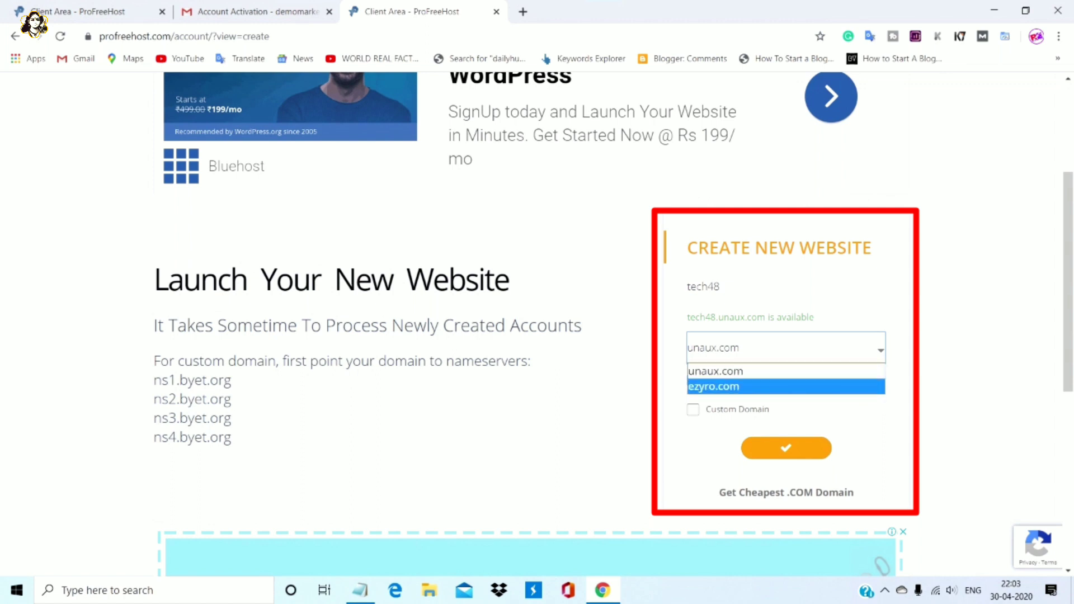
{"action": "left_click", "coordinate": [727, 386]}
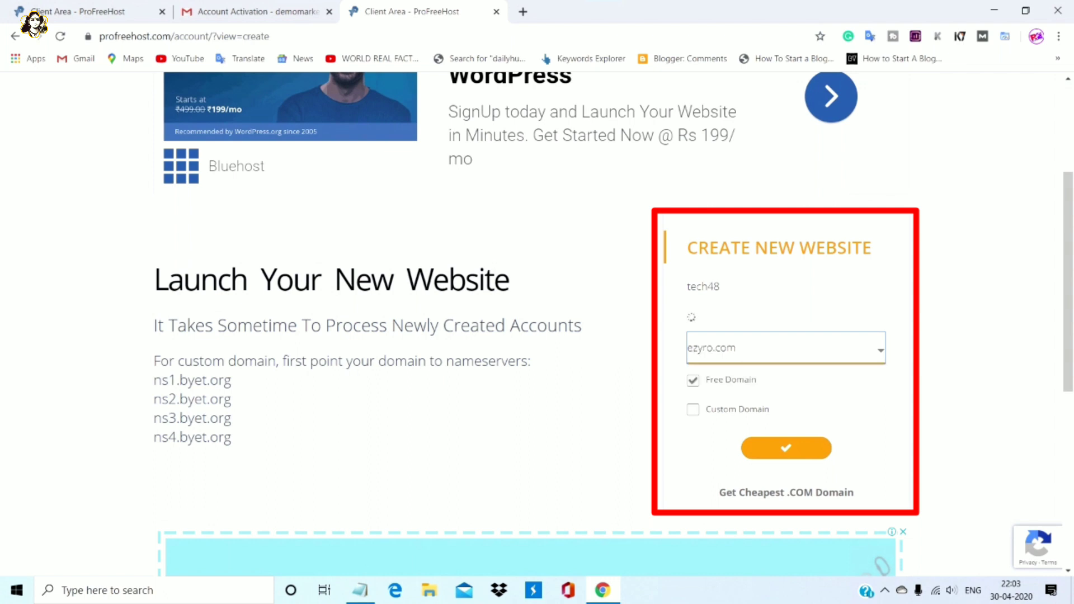
{"action": "left_click", "coordinate": [786, 448]}
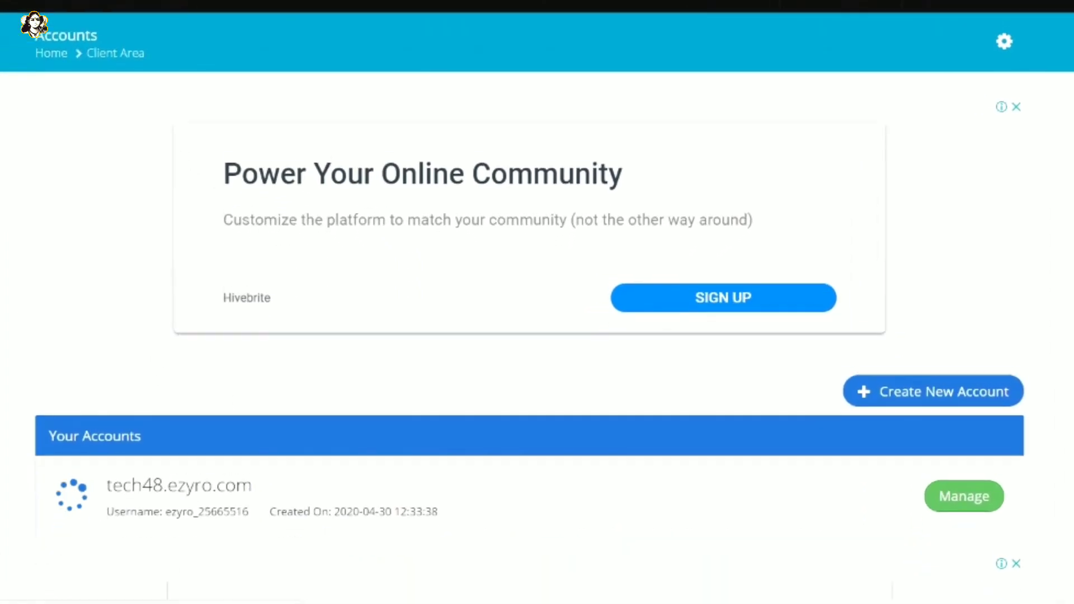
Open the control panel of the new hosting account
{"action": "scroll", "coordinate": [537, 302], "scroll_direction": "down", "scroll_amount": 1}
{"action": "scroll", "coordinate": [537, 302], "scroll_direction": "down", "scroll_amount": 1}
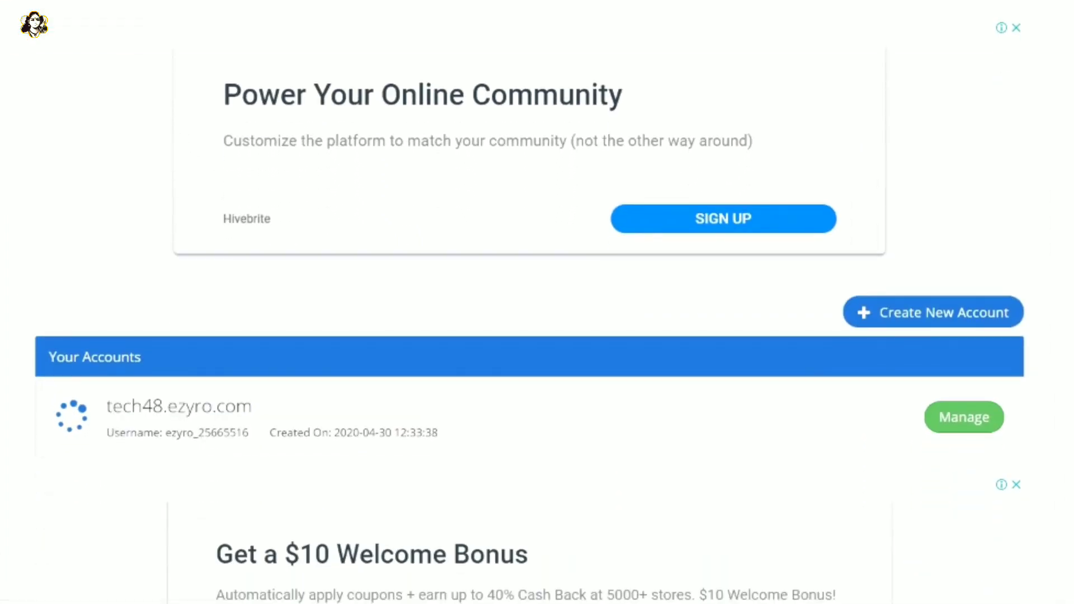
{"action": "scroll", "coordinate": [537, 302], "scroll_direction": "down", "scroll_amount": 1}
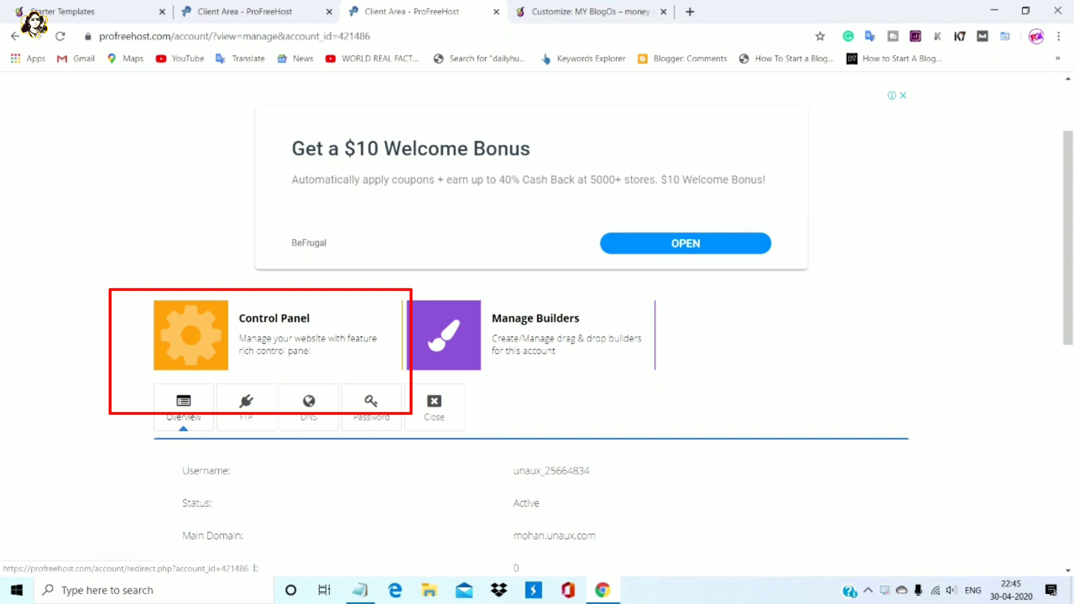
{"action": "left_click", "coordinate": [191, 335]}
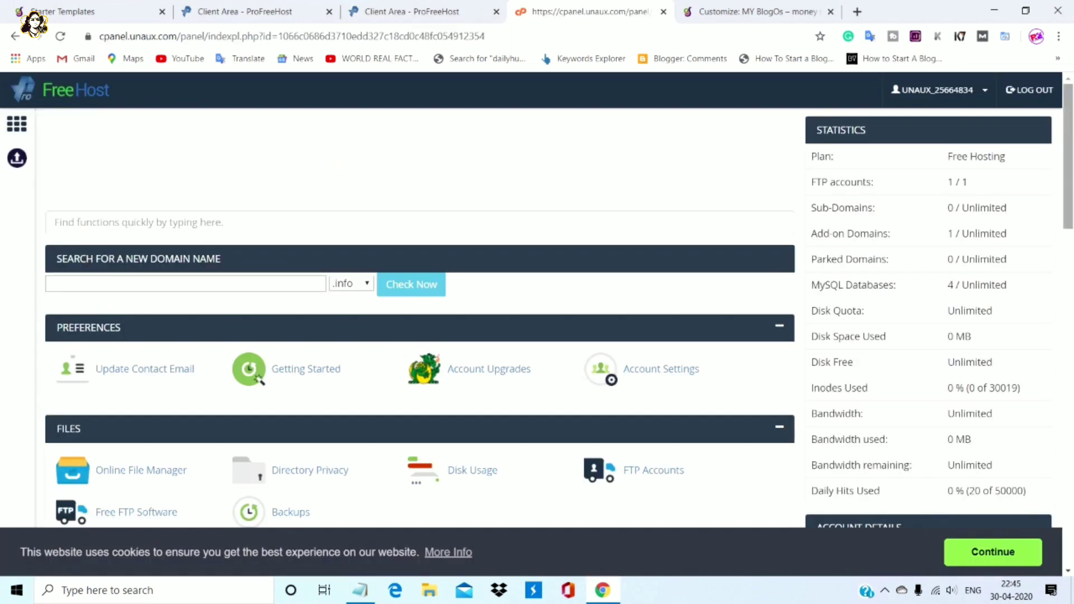
Launch Softaculous Apps Installer from the cPanel Software section
{"action": "scroll", "coordinate": [419, 313], "scroll_direction": "down", "scroll_amount": 4}
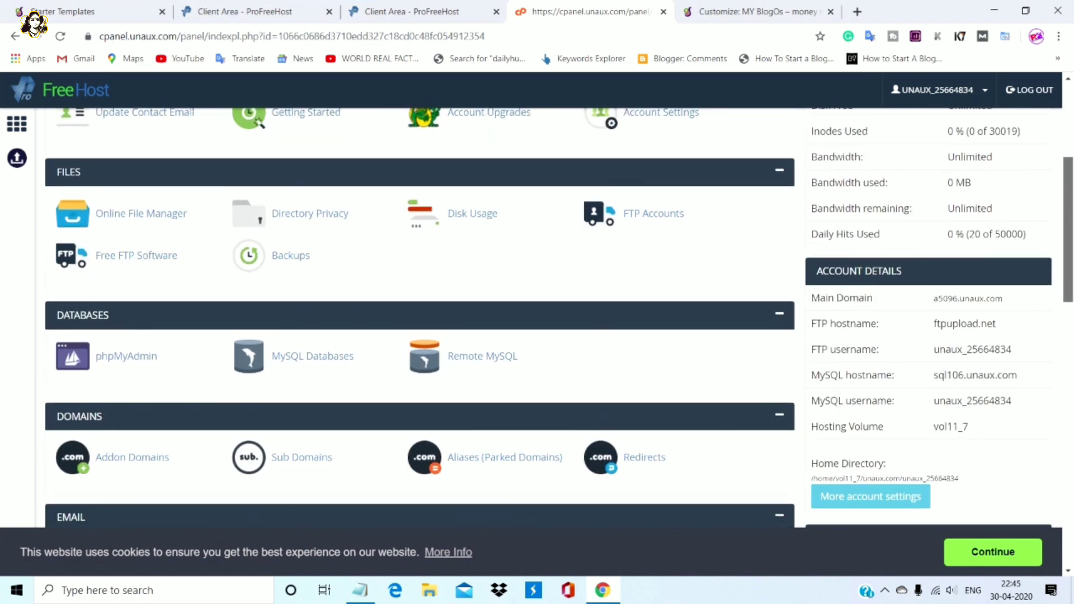
{"action": "scroll", "coordinate": [420, 314], "scroll_direction": "up", "scroll_amount": 2}
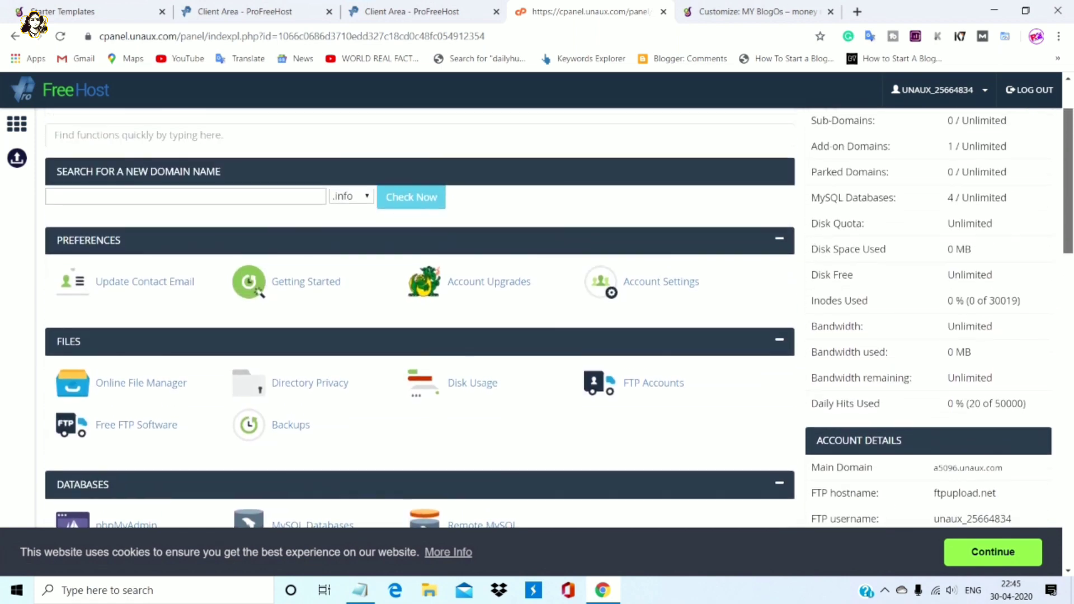
{"action": "scroll", "coordinate": [419, 313], "scroll_direction": "down", "scroll_amount": 8}
{"action": "scroll", "coordinate": [420, 313], "scroll_direction": "down", "scroll_amount": 3}
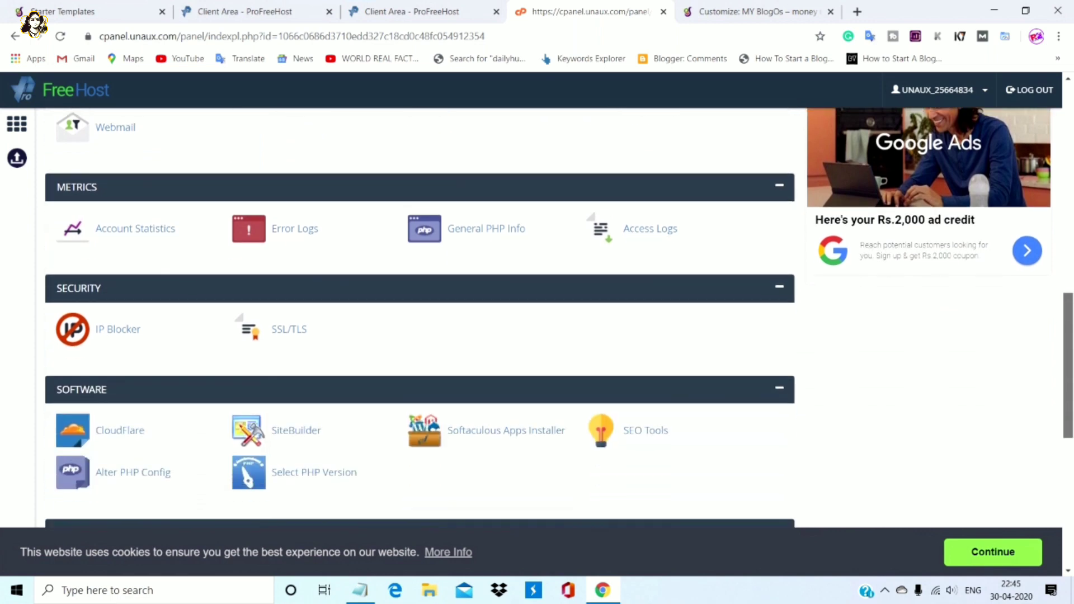
{"action": "scroll", "coordinate": [419, 314], "scroll_direction": "up", "scroll_amount": 2}
{"action": "scroll", "coordinate": [419, 313], "scroll_direction": "down", "scroll_amount": 2}
{"action": "scroll", "coordinate": [420, 314], "scroll_direction": "down", "scroll_amount": 4}
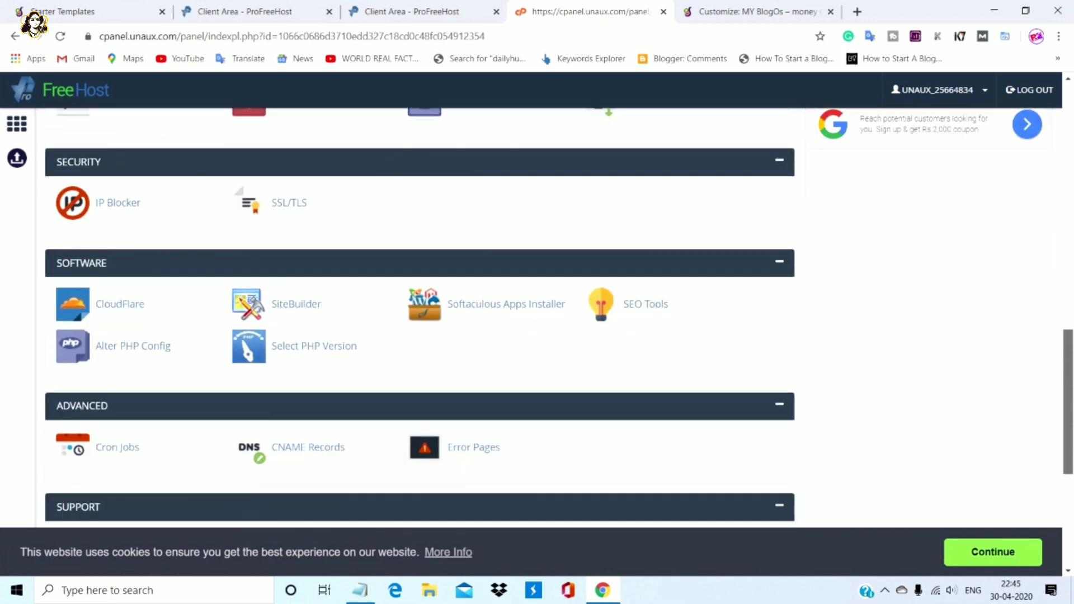
{"action": "scroll", "coordinate": [420, 314], "scroll_direction": "up", "scroll_amount": 1}
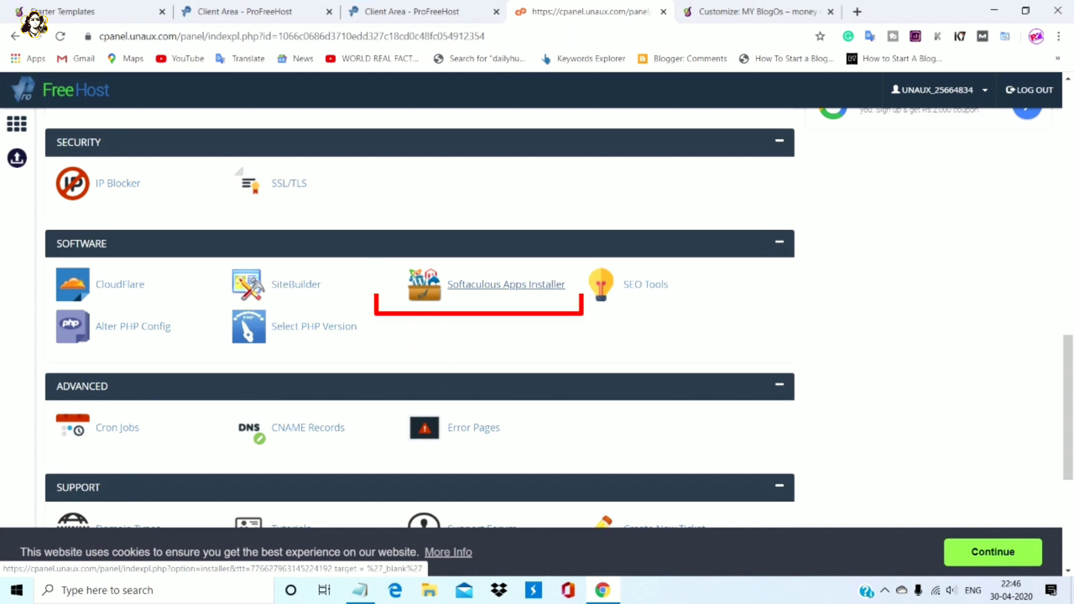
{"action": "left_click", "coordinate": [507, 284]}
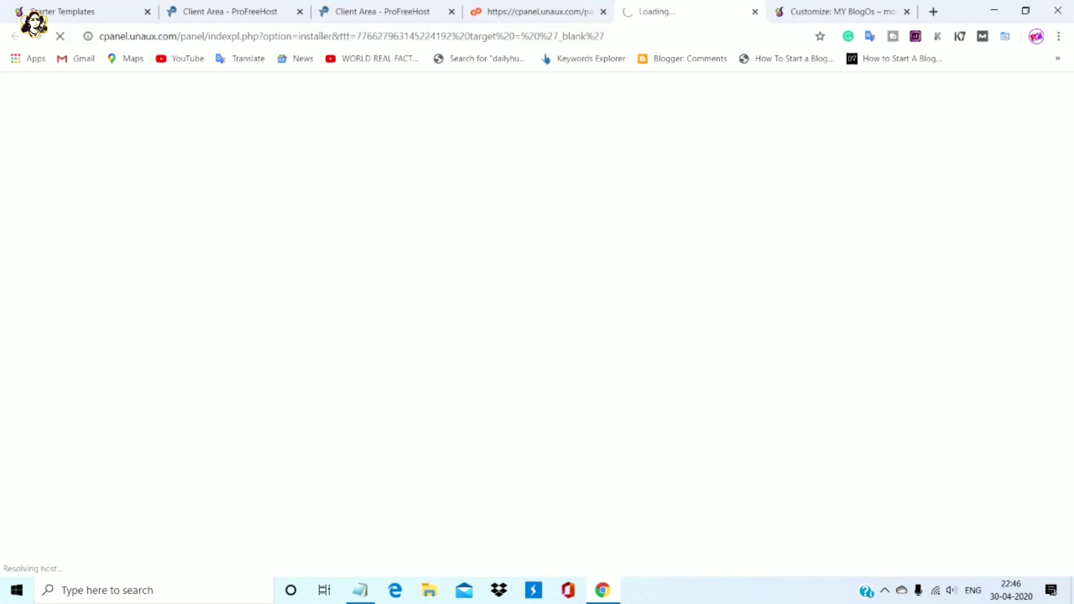
Start a WordPress installation from the Softaculous WordPress card
{"action": "mouse_move", "coordinate": [392, 280]}
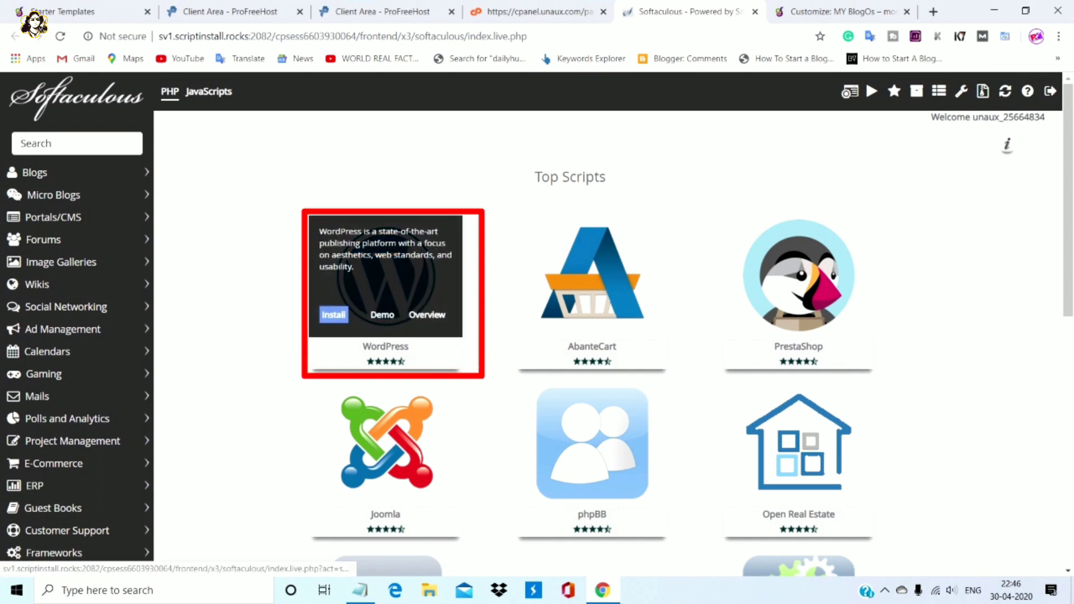
{"action": "left_click", "coordinate": [334, 314]}
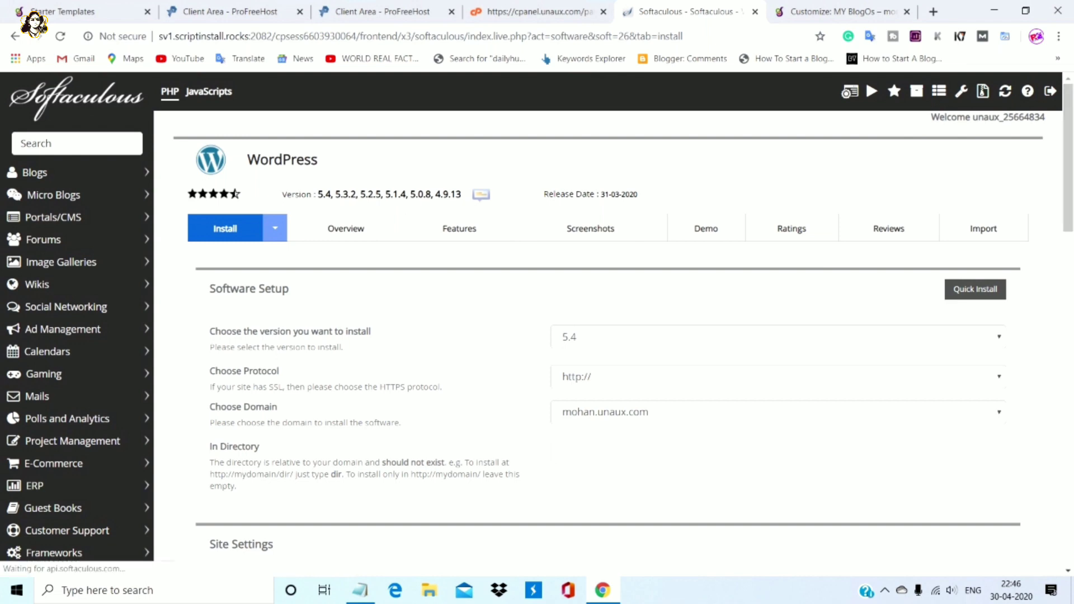
{"action": "scroll", "coordinate": [537, 316], "scroll_direction": "down", "scroll_amount": 1}
{"action": "scroll", "coordinate": [614, 324], "scroll_direction": "down", "scroll_amount": 6}
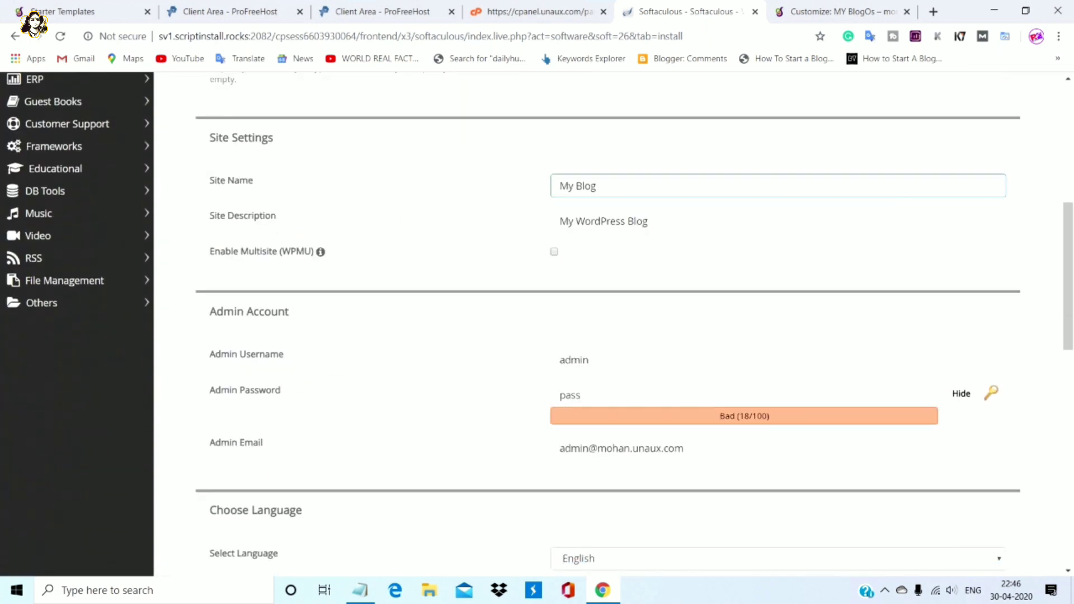
Replace the default admin username and password with custom ones, then install WordPress
{"action": "key", "text": "Tab"}
{"action": "key", "text": "Tab"}
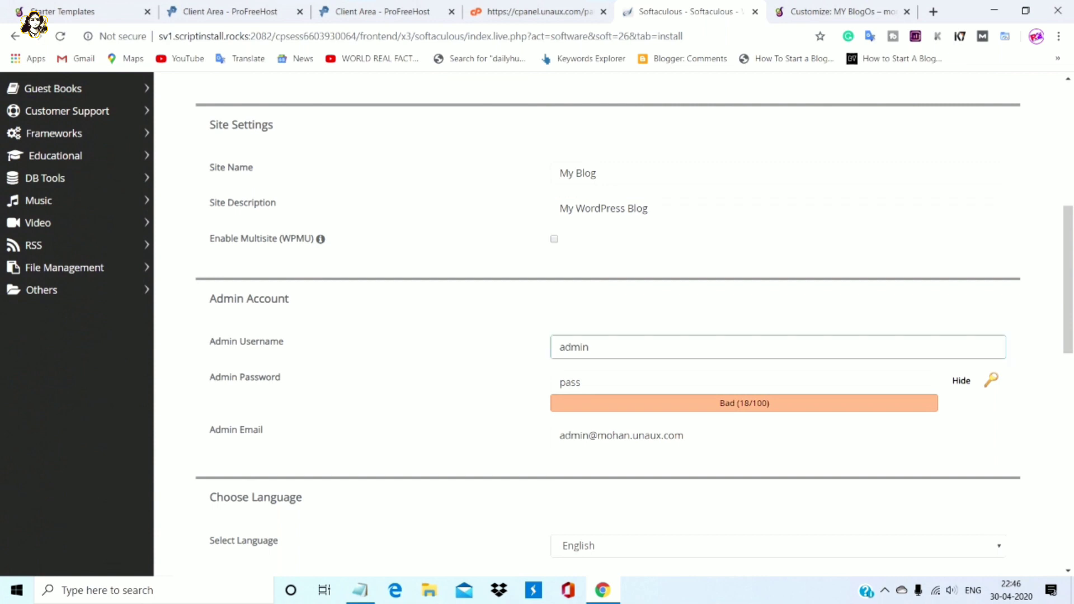
{"action": "key", "text": "BackSpace"}
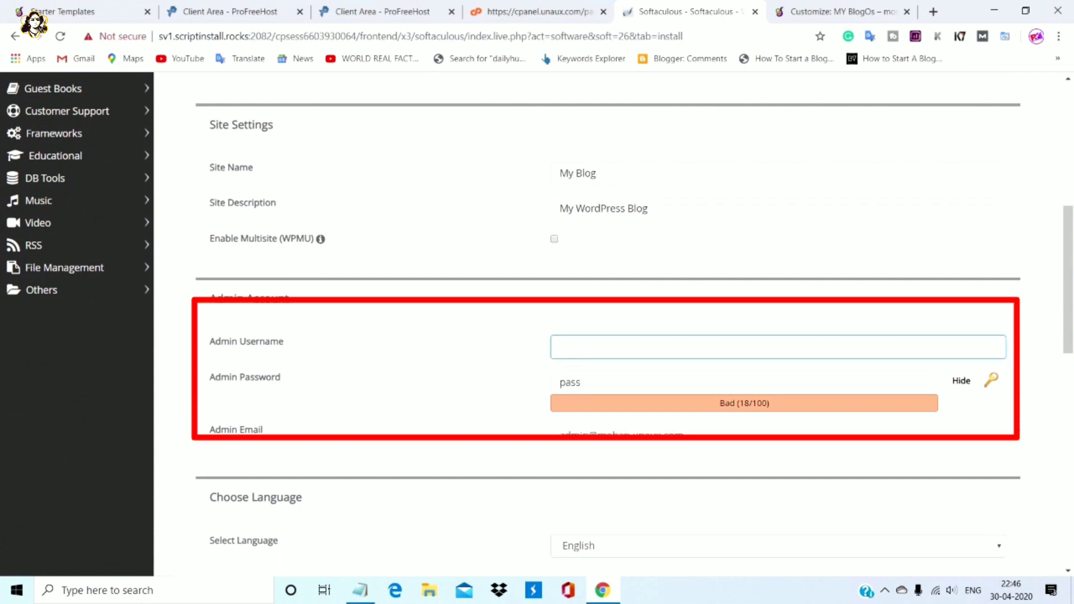
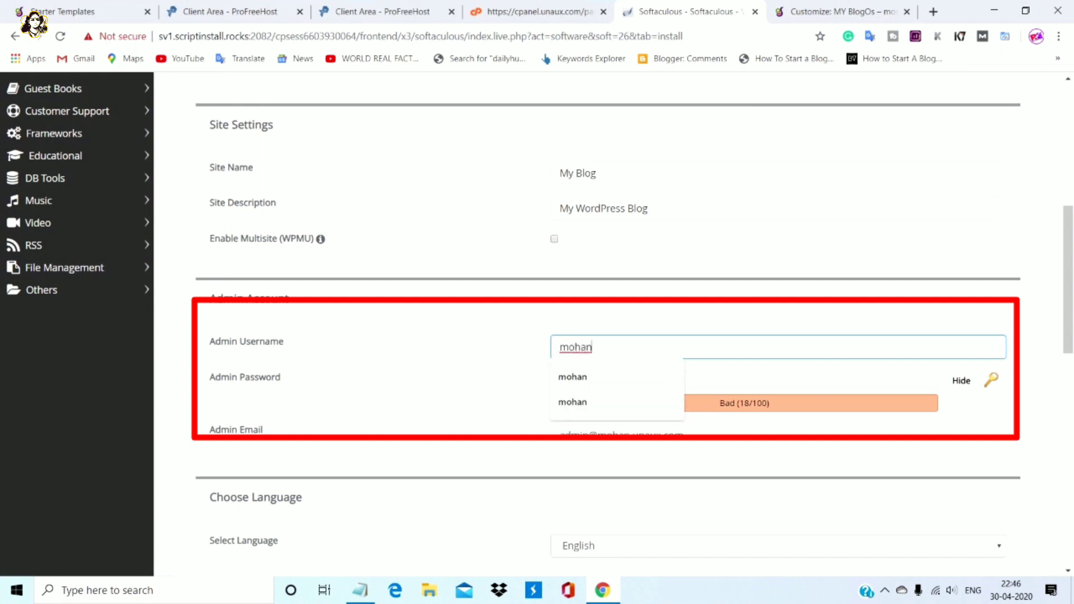
{"action": "key", "text": "Tab"}
{"action": "key", "text": "BackSpace"}
{"action": "key", "text": "BackSpace"}
{"action": "key", "text": "BackSpace"}
{"action": "key", "text": "BackSpace"}
{"action": "key", "text": "BackSpace"}
{"action": "key", "text": "BackSpace"}
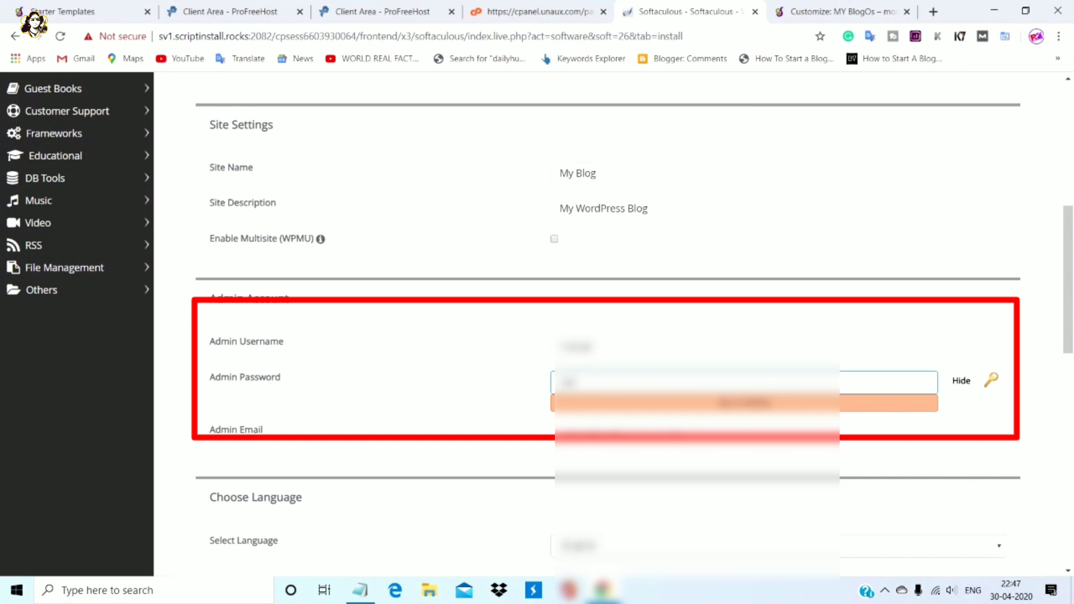
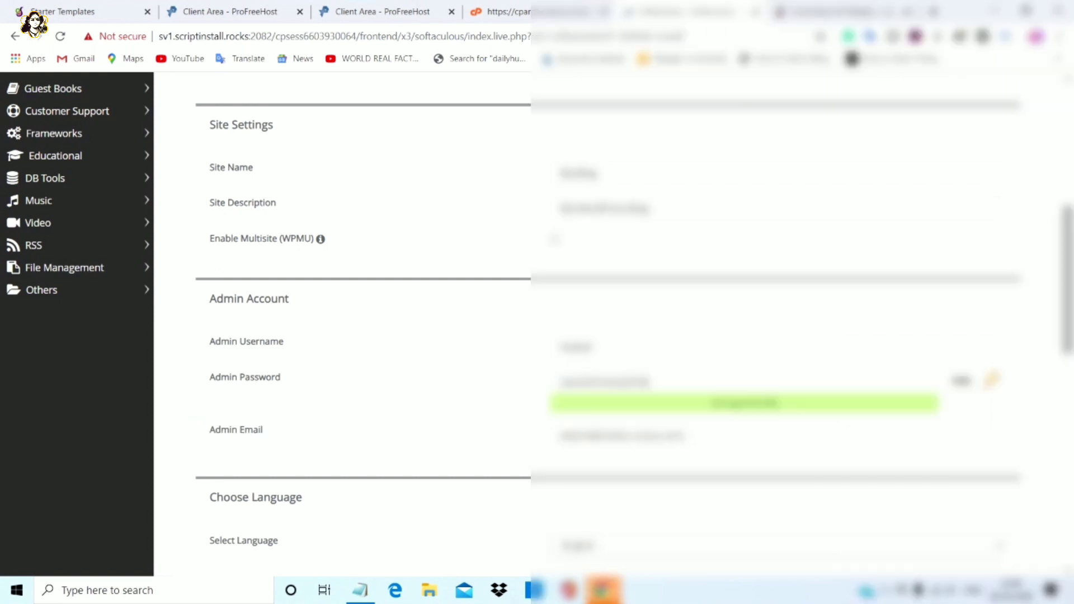
{"action": "scroll", "coordinate": [359, 322], "scroll_direction": "down", "scroll_amount": 3}
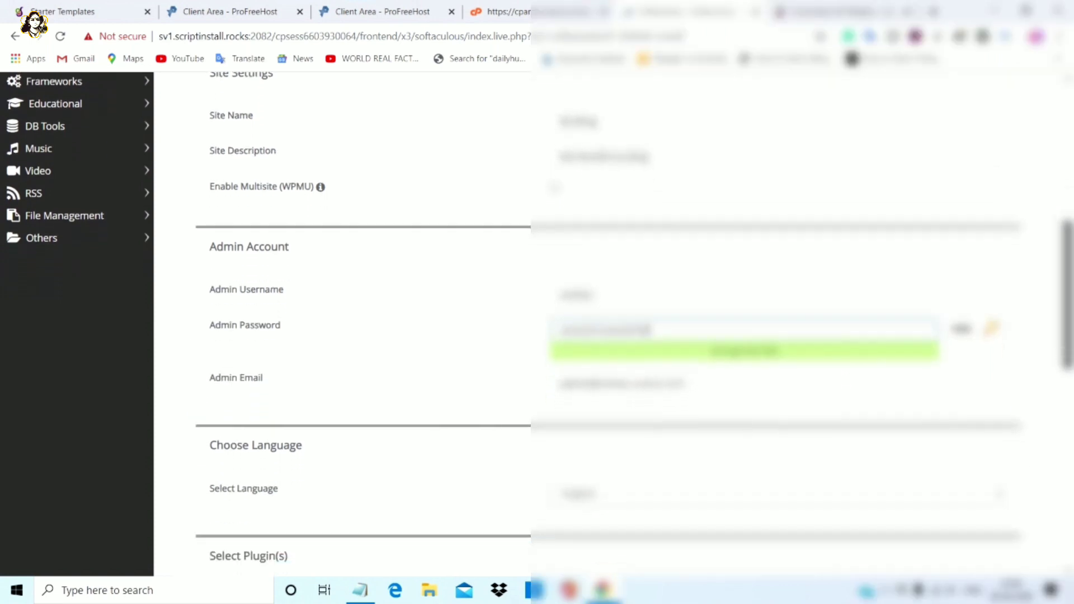
{"action": "scroll", "coordinate": [358, 322], "scroll_direction": "down", "scroll_amount": 9}
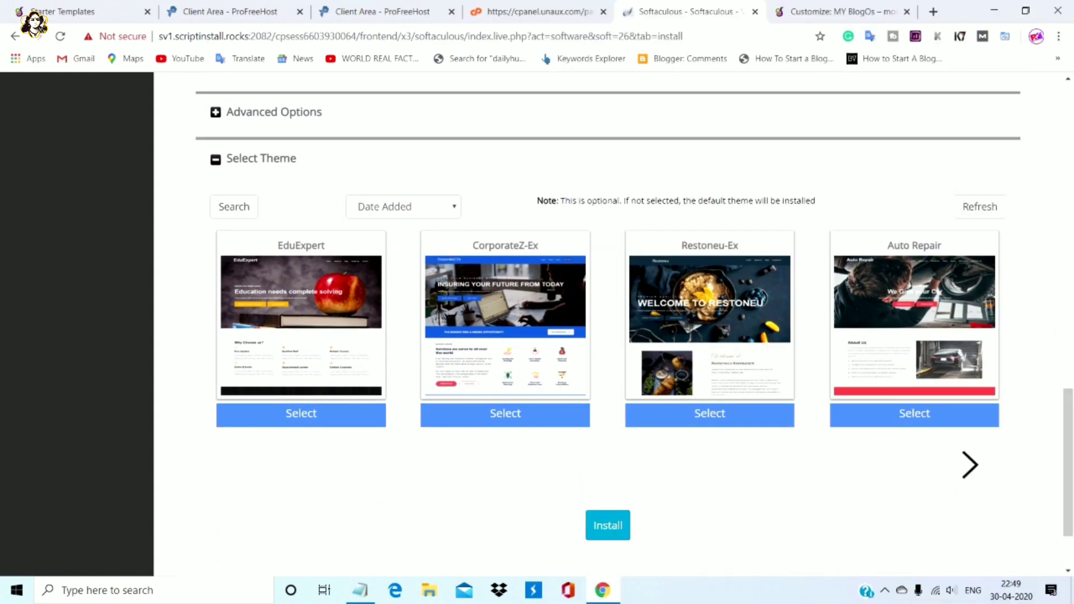
{"action": "left_click", "coordinate": [608, 526]}
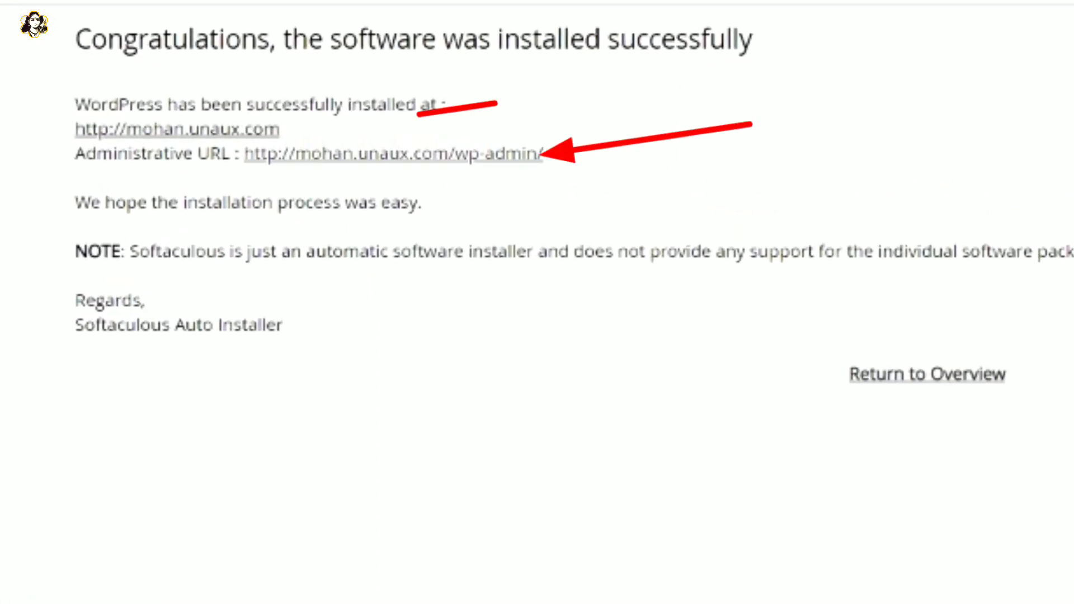
Open the newly installed WordPress site in a new tab
{"action": "right_click", "coordinate": [235, 130]}
{"action": "left_click", "coordinate": [358, 147]}
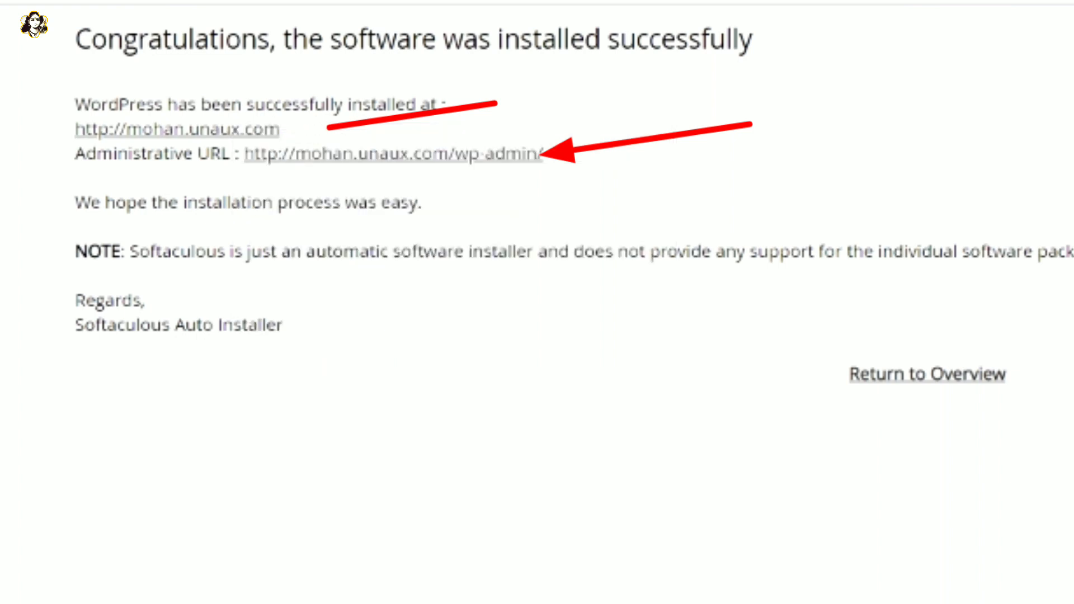
{"action": "key", "text": "ctrl+Tab"}
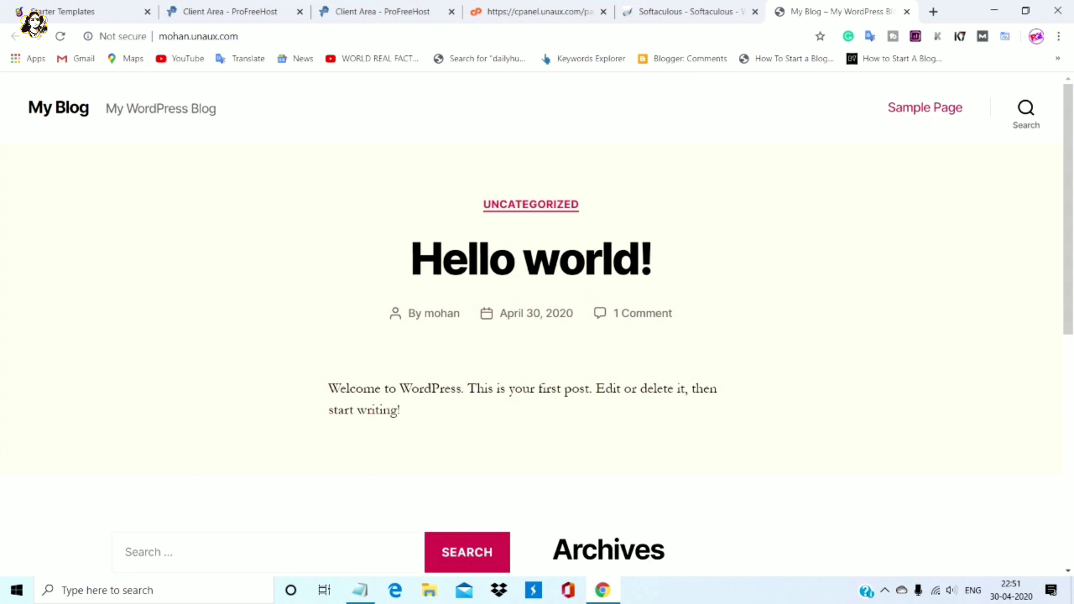
Load the admin login page at mohan.unaux.com/wp-admin
{"action": "left_click", "coordinate": [199, 36]}
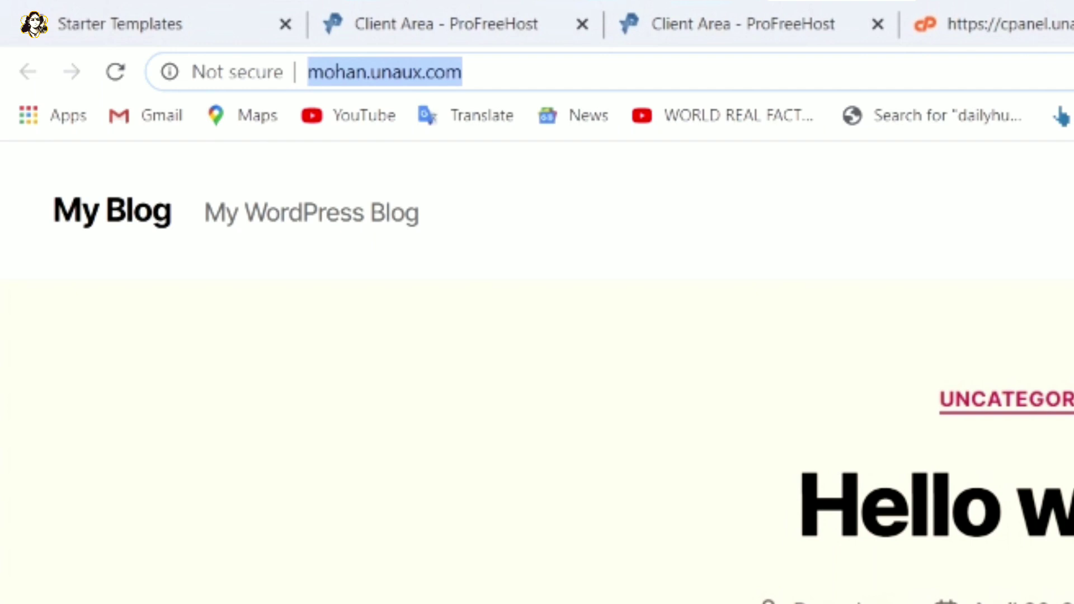
{"action": "left_click", "coordinate": [372, 71]}
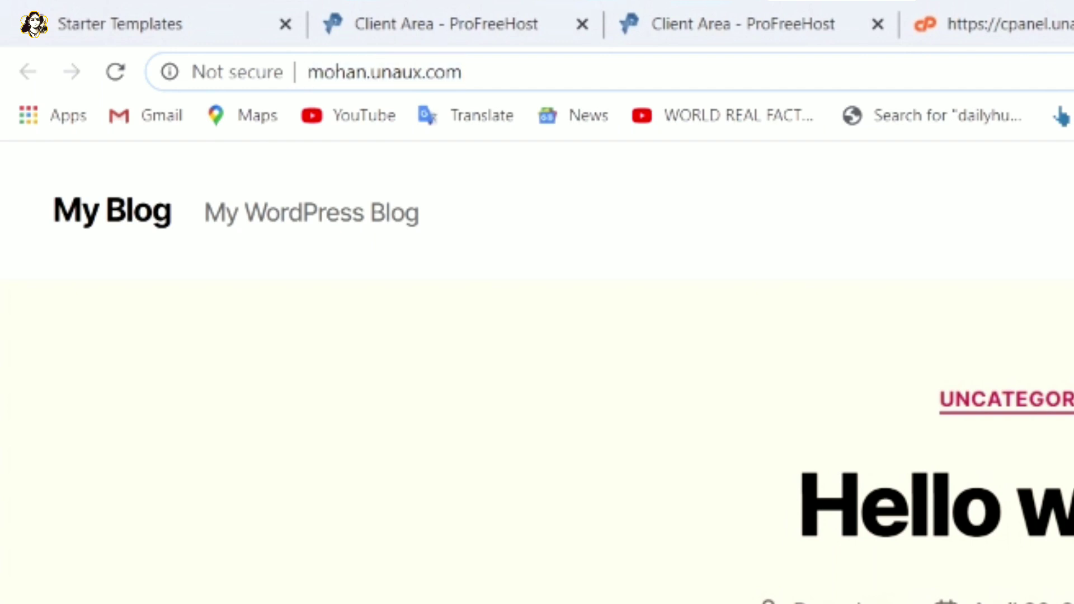
{"action": "key", "text": "shift+End"}
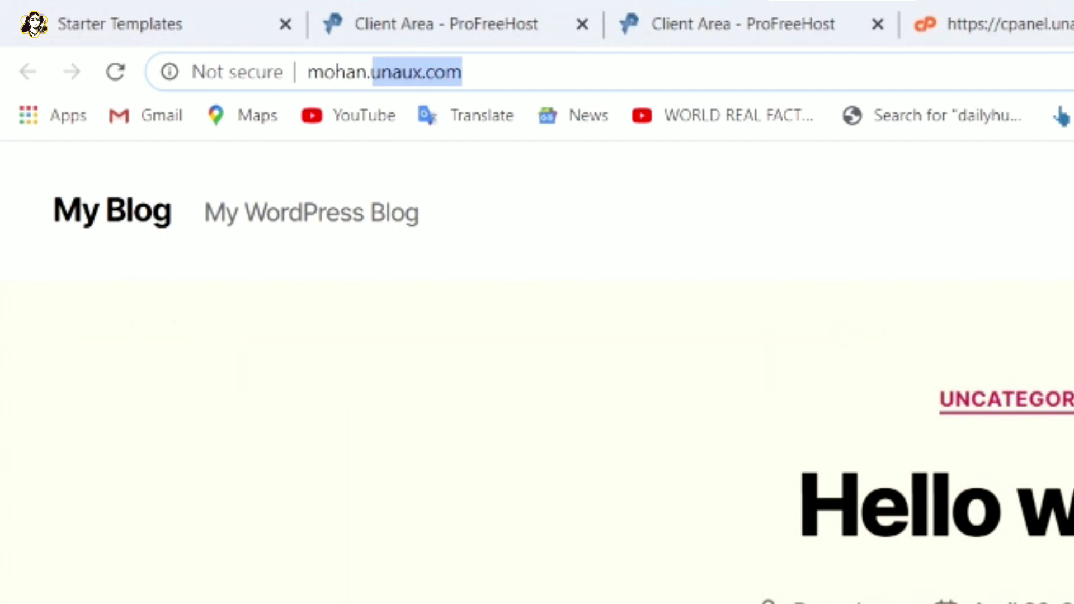
{"action": "key", "text": "End"}
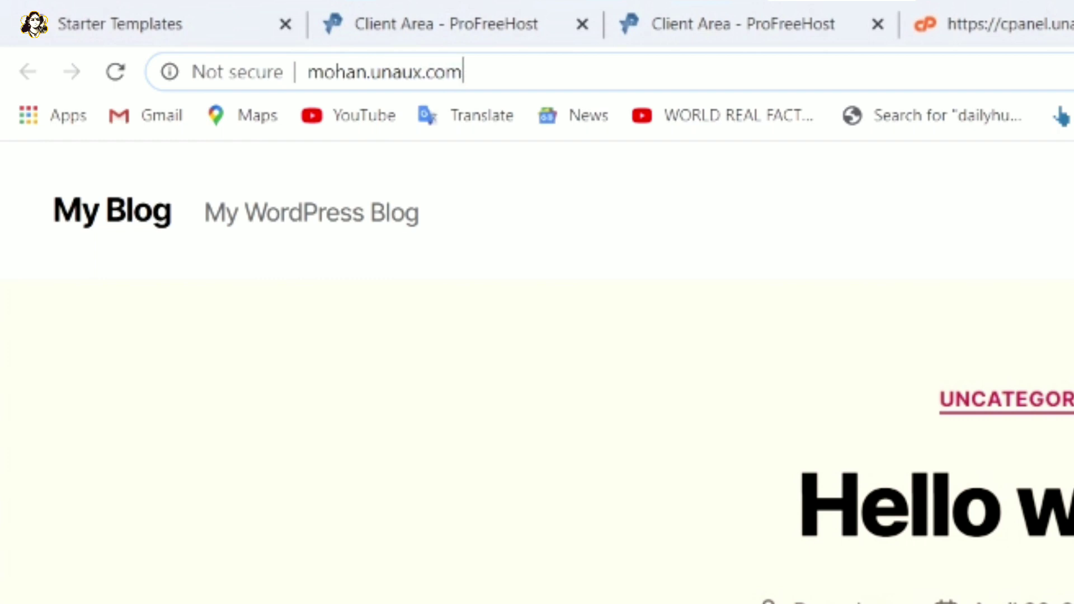
{"action": "type", "text": "/"}
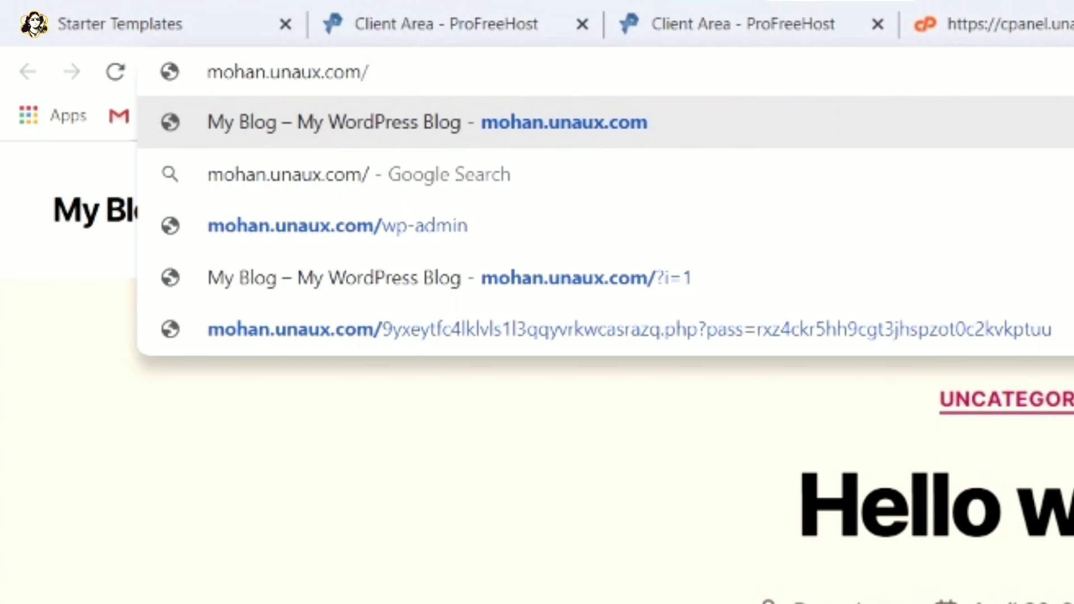
{"action": "type", "text": "wp-"}
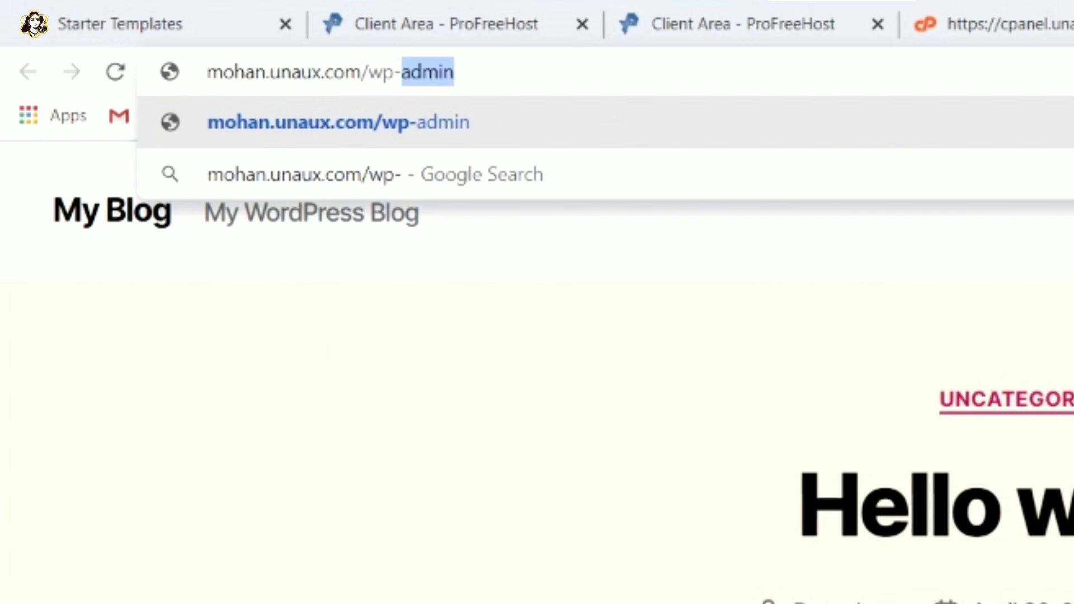
{"action": "key", "text": "Return"}
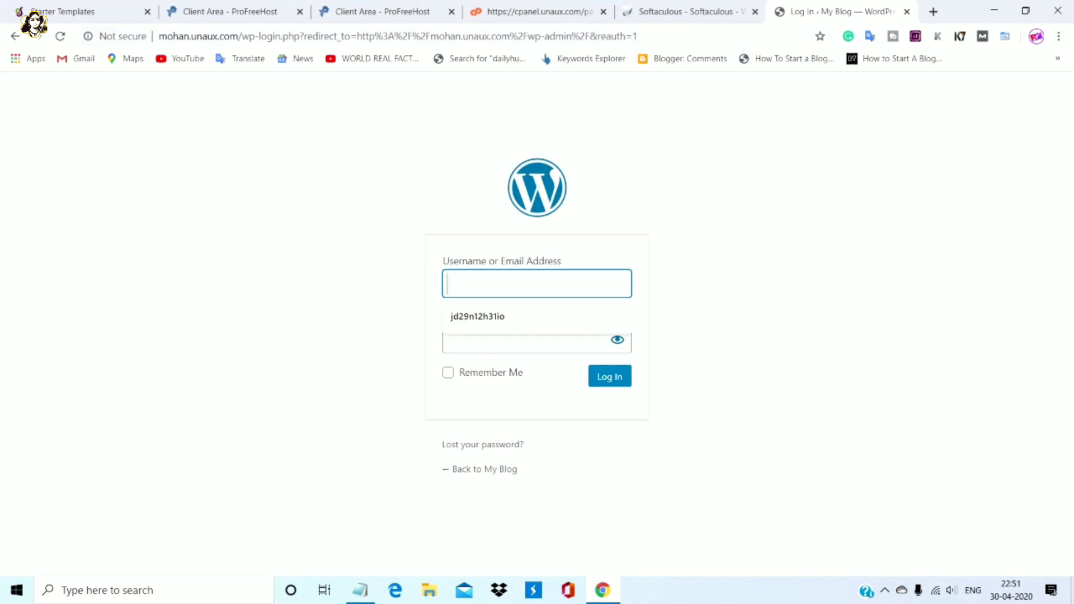
Log in to WordPress with the admin username and password, declining to save the password
{"action": "type", "text": "mohan"}
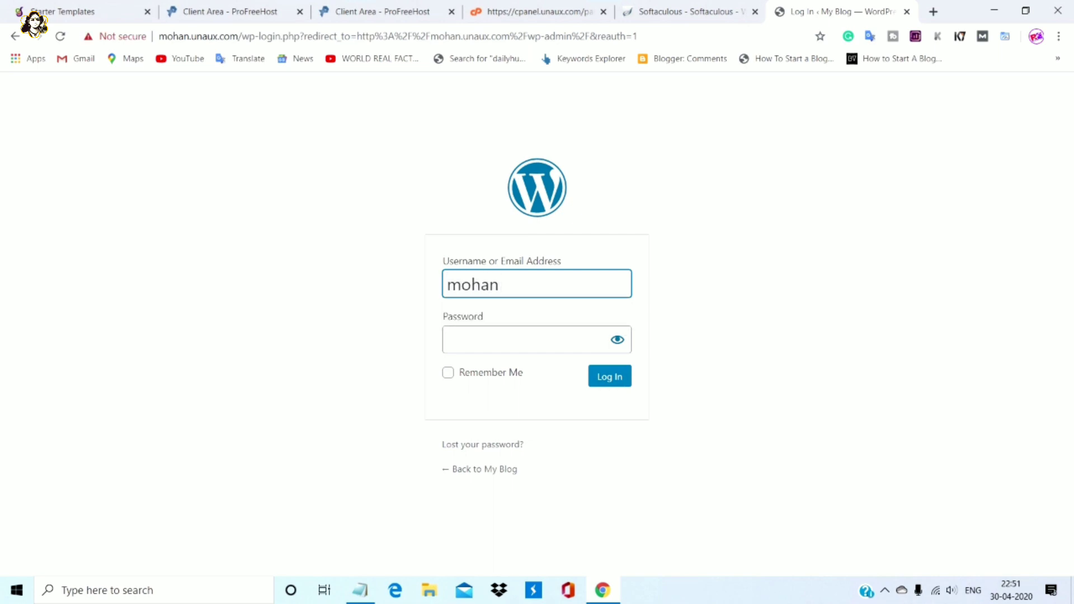
{"action": "left_click", "coordinate": [503, 339]}
{"action": "type", "text": "••••"}
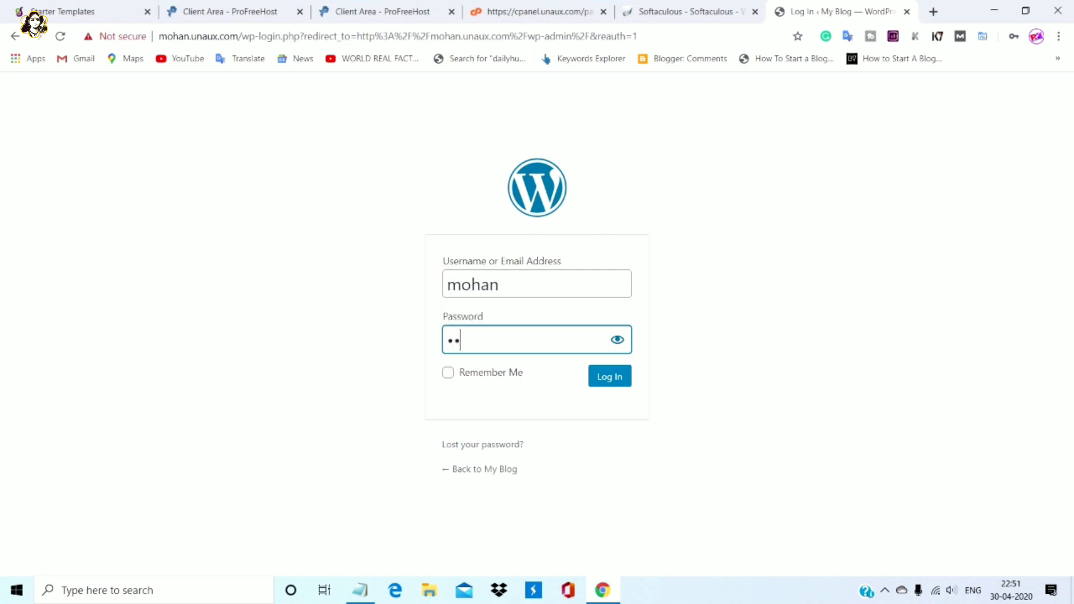
{"action": "type", "text": "•••••••••••••"}
{"action": "key", "text": "Return"}
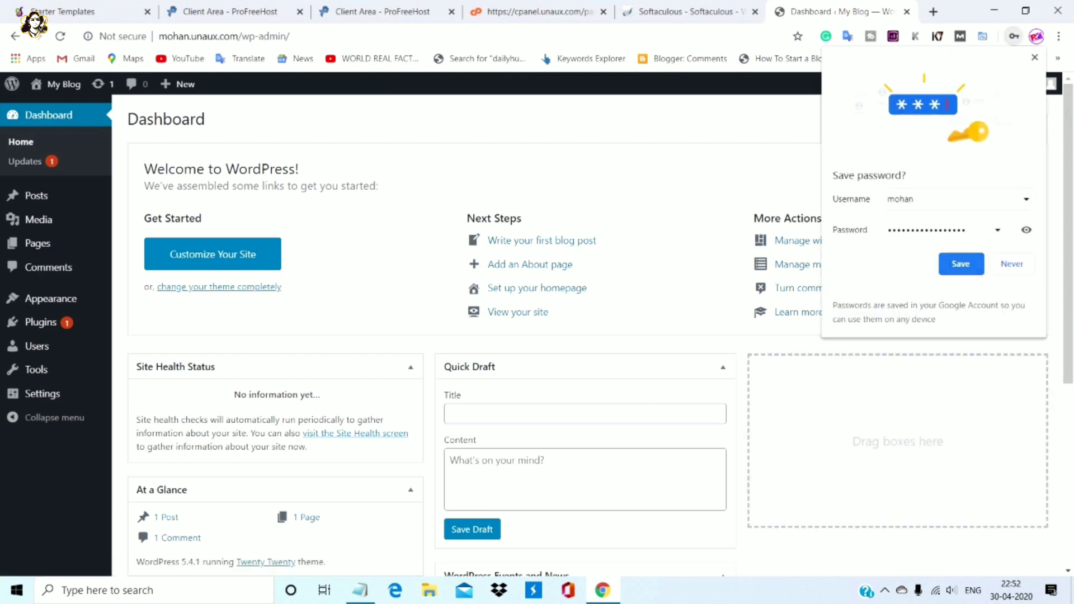
{"action": "left_click", "coordinate": [1012, 264]}
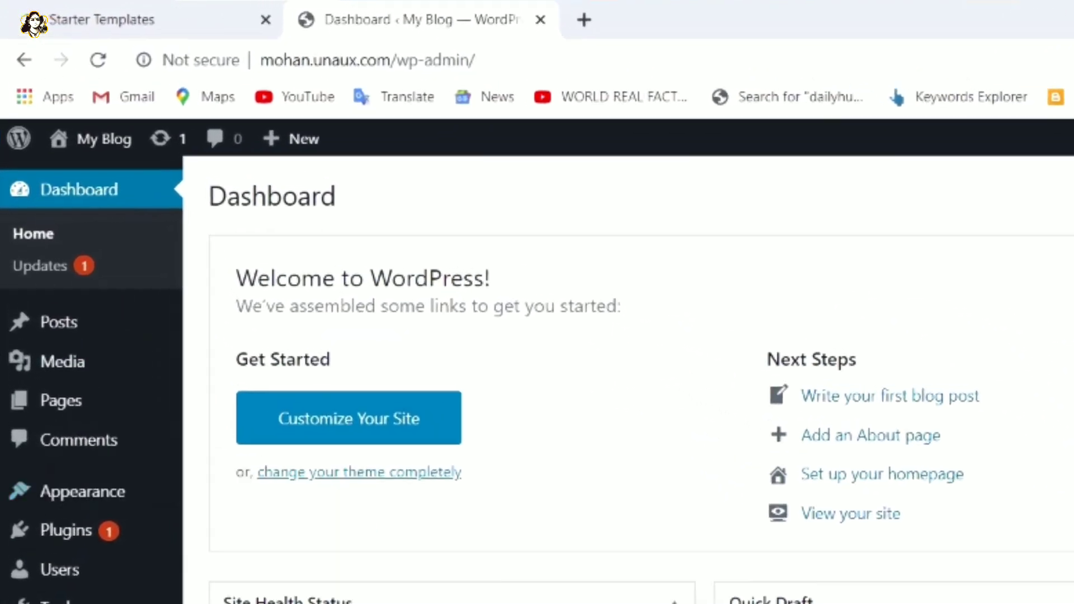
Open the live My Blog site in a new tab, look it over, and return to the Dashboard
{"action": "mouse_move", "coordinate": [63, 84]}
{"action": "right_click", "coordinate": [95, 145]}
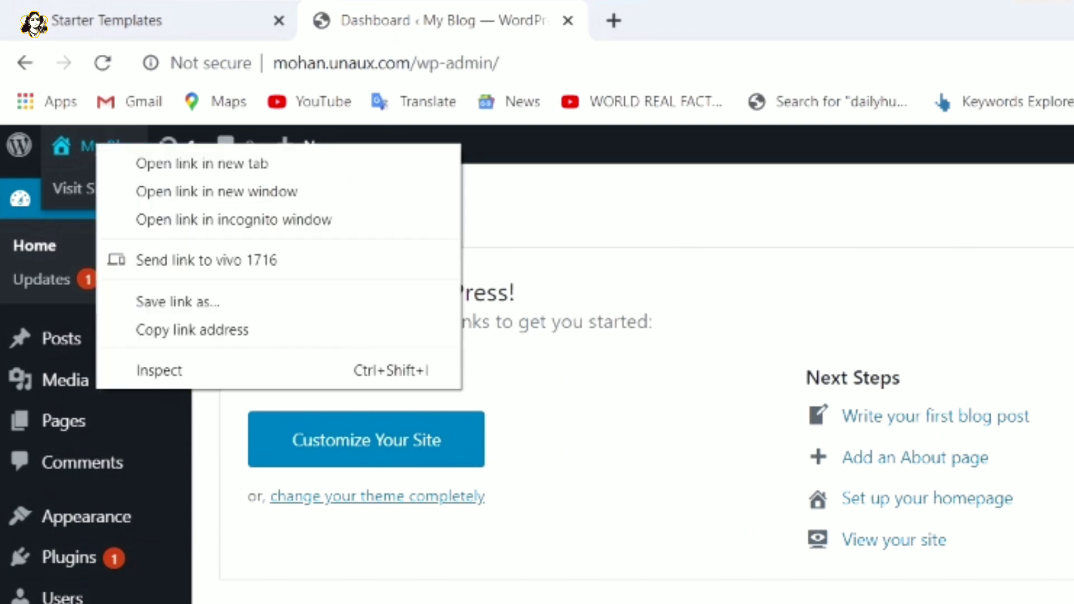
{"action": "left_click", "coordinate": [201, 164]}
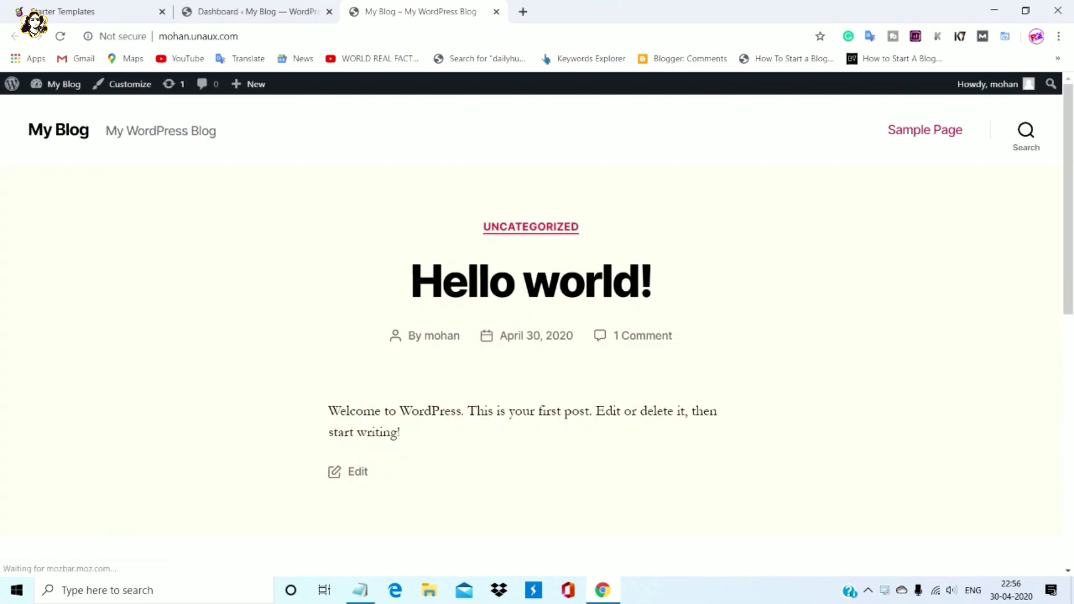
{"action": "scroll", "coordinate": [532, 336], "scroll_direction": "down", "scroll_amount": 7}
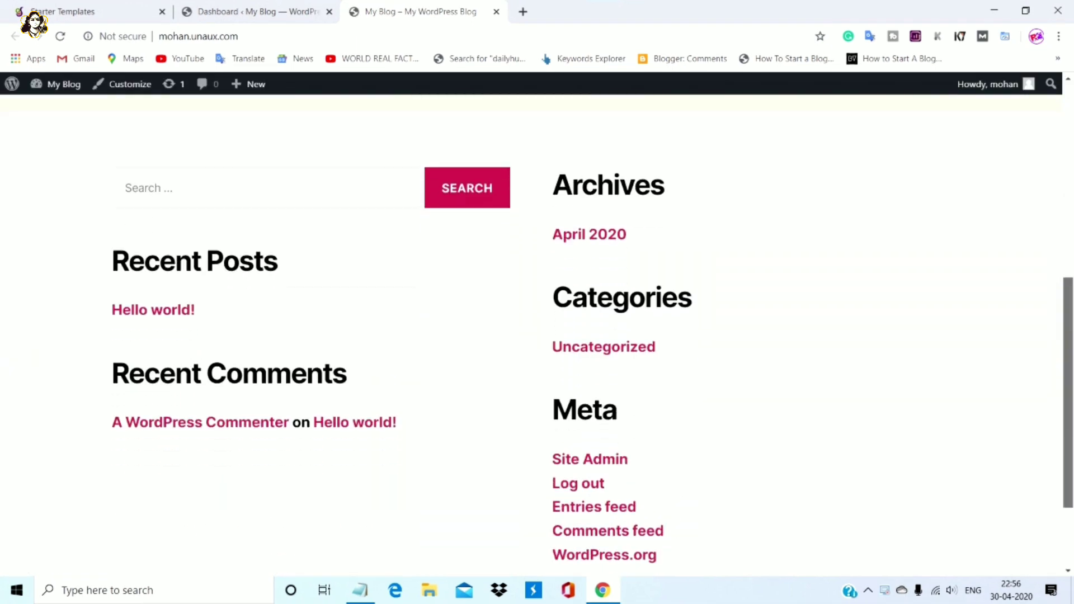
{"action": "scroll", "coordinate": [531, 336], "scroll_direction": "up", "scroll_amount": 4}
{"action": "scroll", "coordinate": [532, 336], "scroll_direction": "down", "scroll_amount": 1}
{"action": "scroll", "coordinate": [537, 336], "scroll_direction": "up", "scroll_amount": 5}
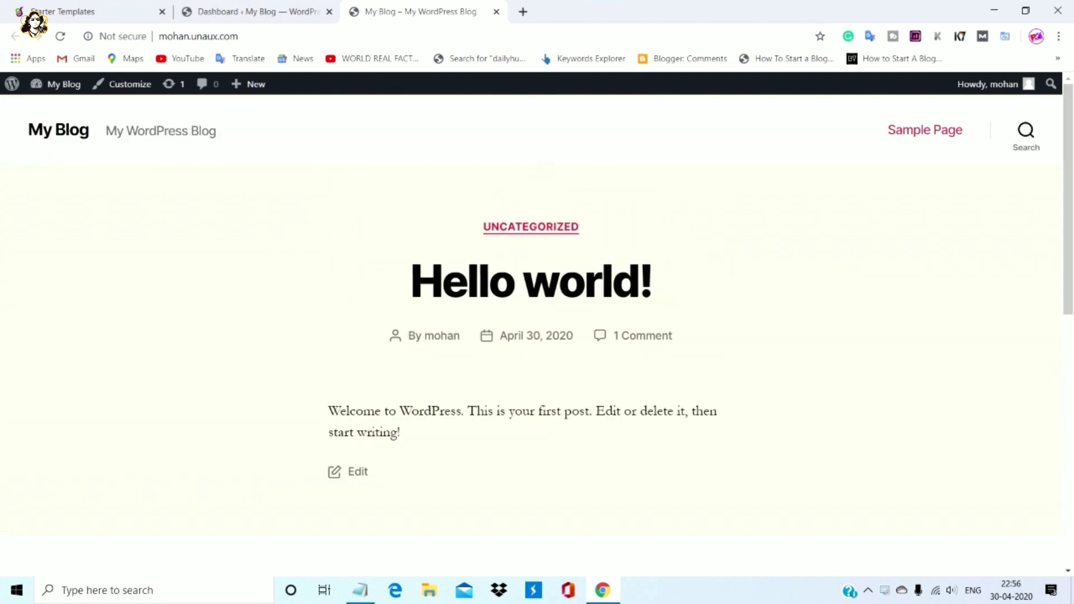
{"action": "left_click", "coordinate": [254, 11]}
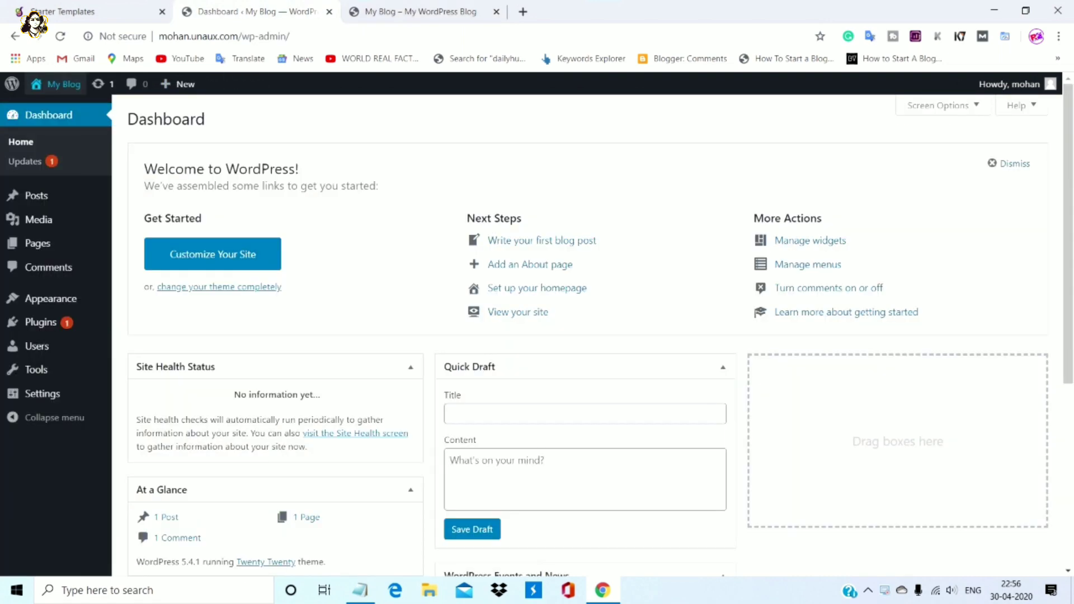
Search the theme directory for 'astra', then install and activate the Astra theme
{"action": "mouse_move", "coordinate": [51, 298]}
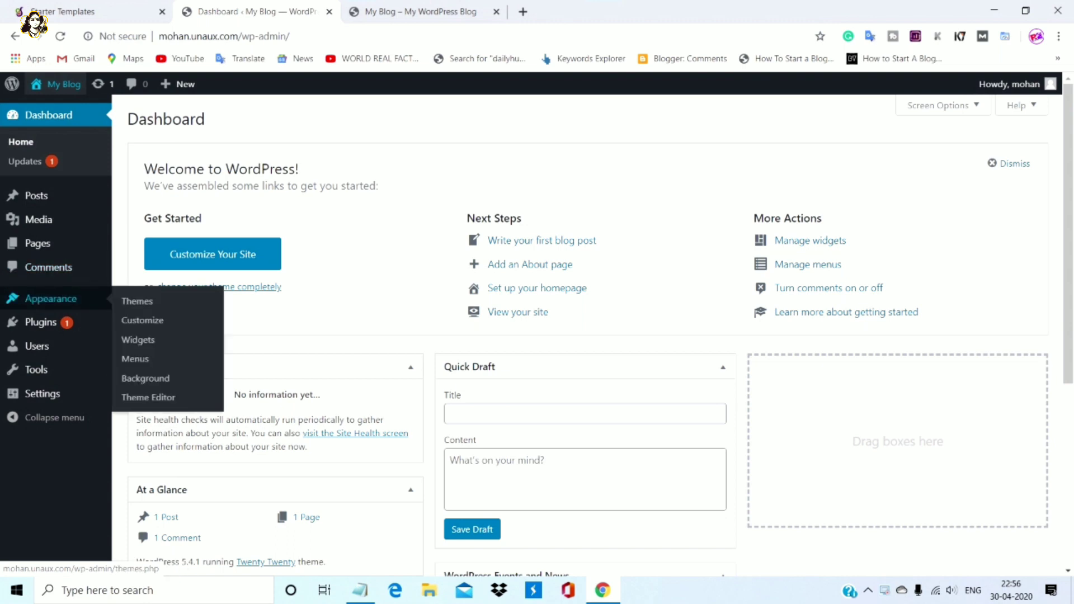
{"action": "left_click", "coordinate": [137, 302]}
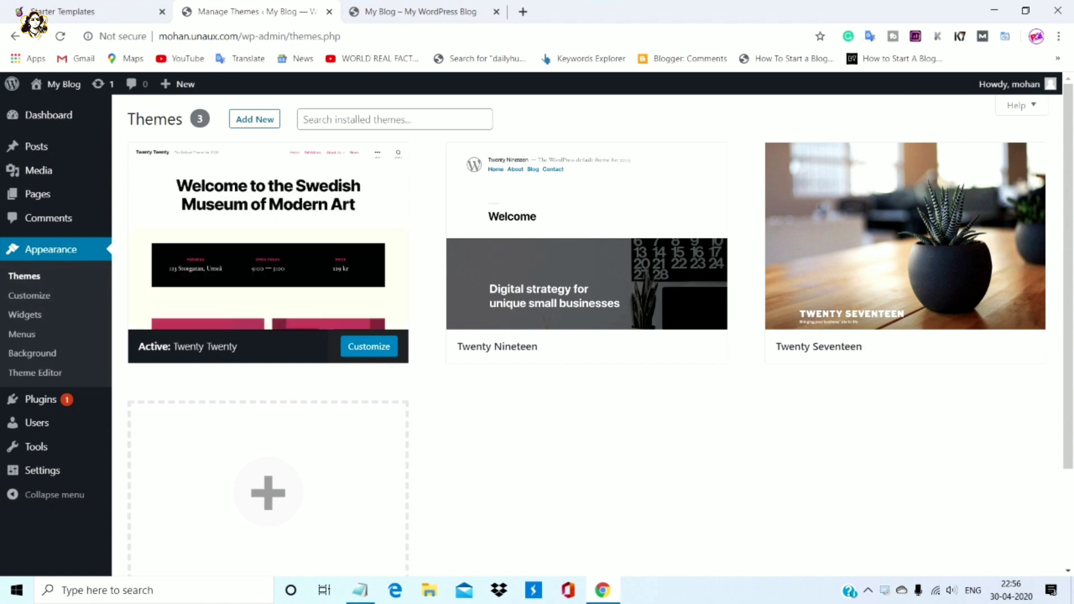
{"action": "left_click", "coordinate": [255, 119]}
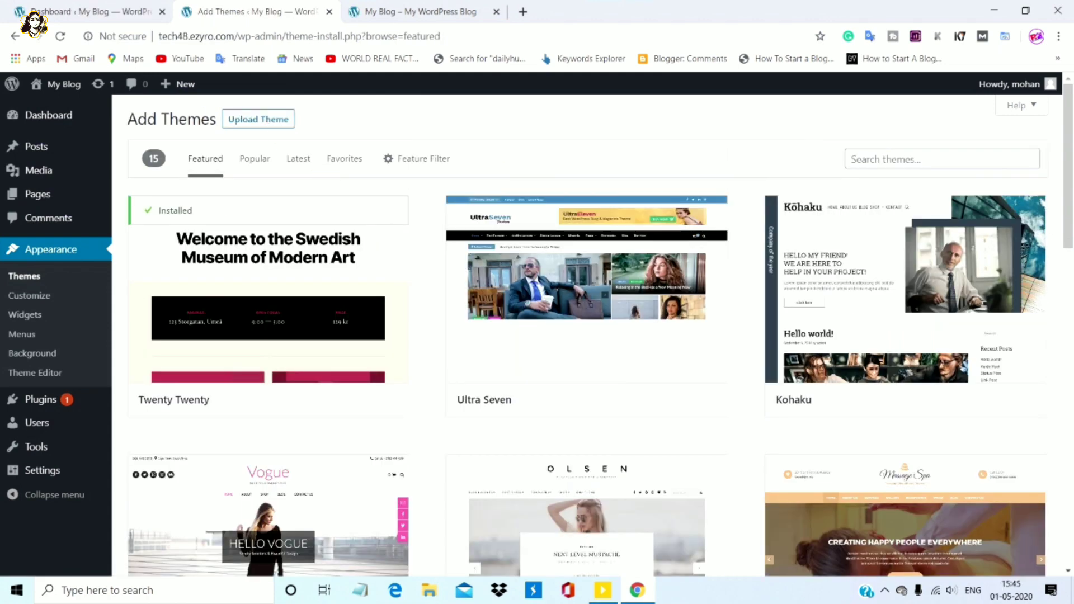
{"action": "left_click", "coordinate": [852, 159]}
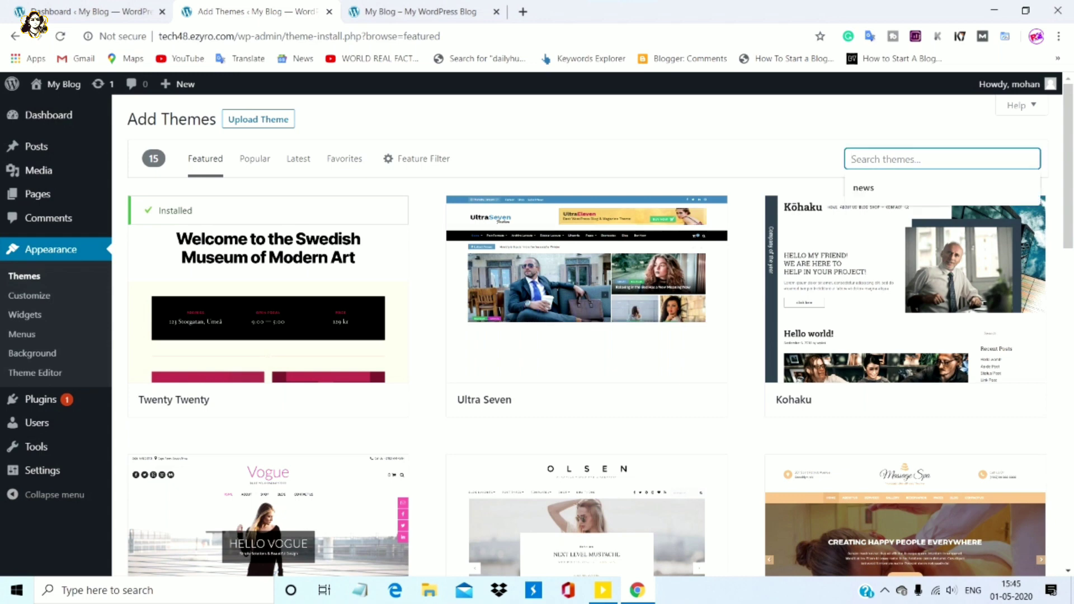
{"action": "type", "text": "a"}
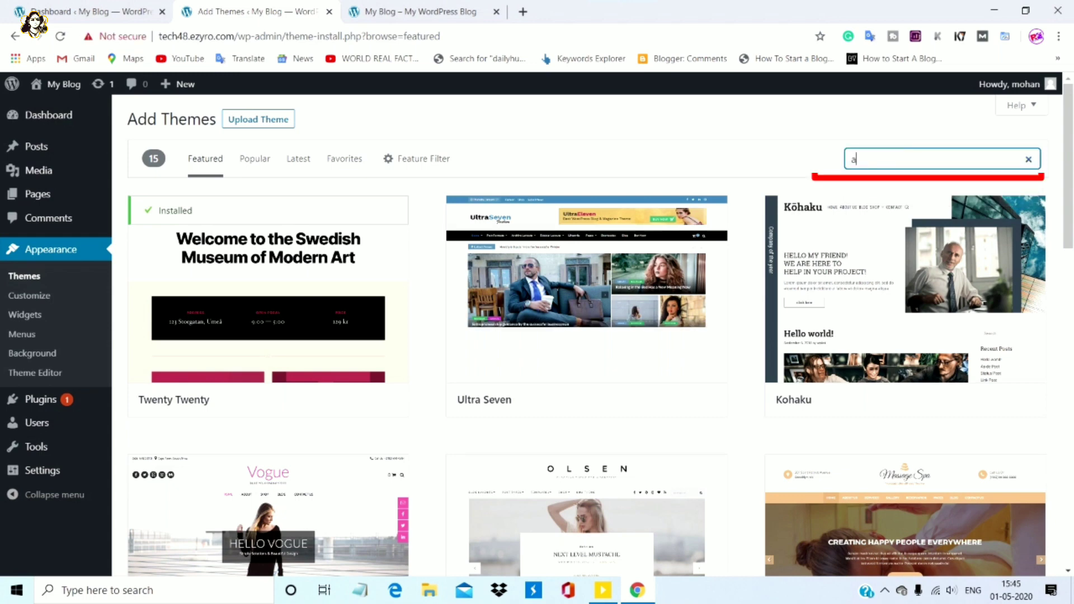
{"action": "type", "text": "stra"}
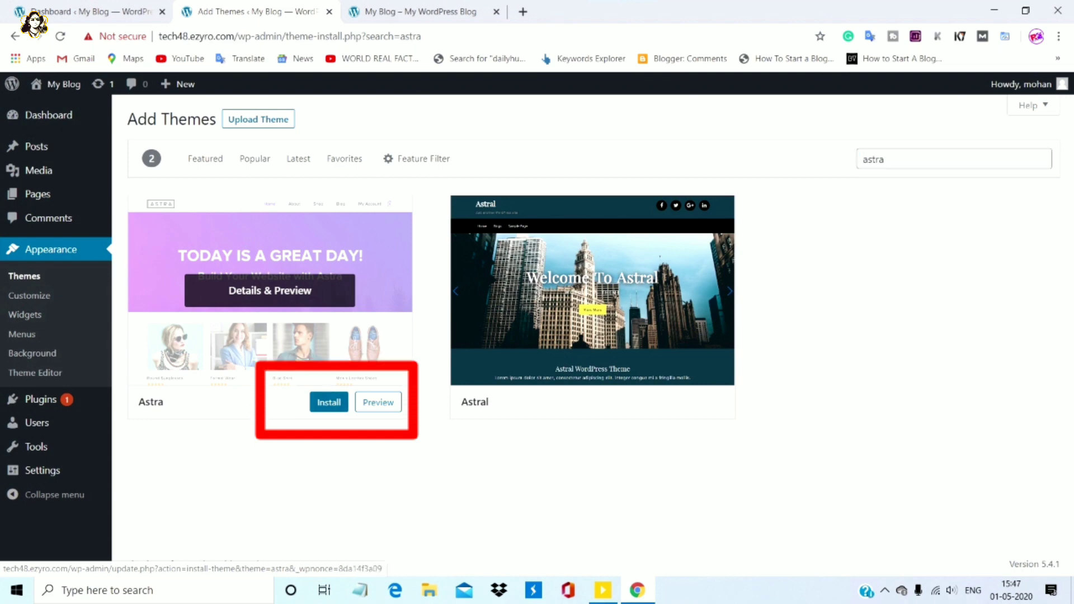
{"action": "left_click", "coordinate": [329, 402]}
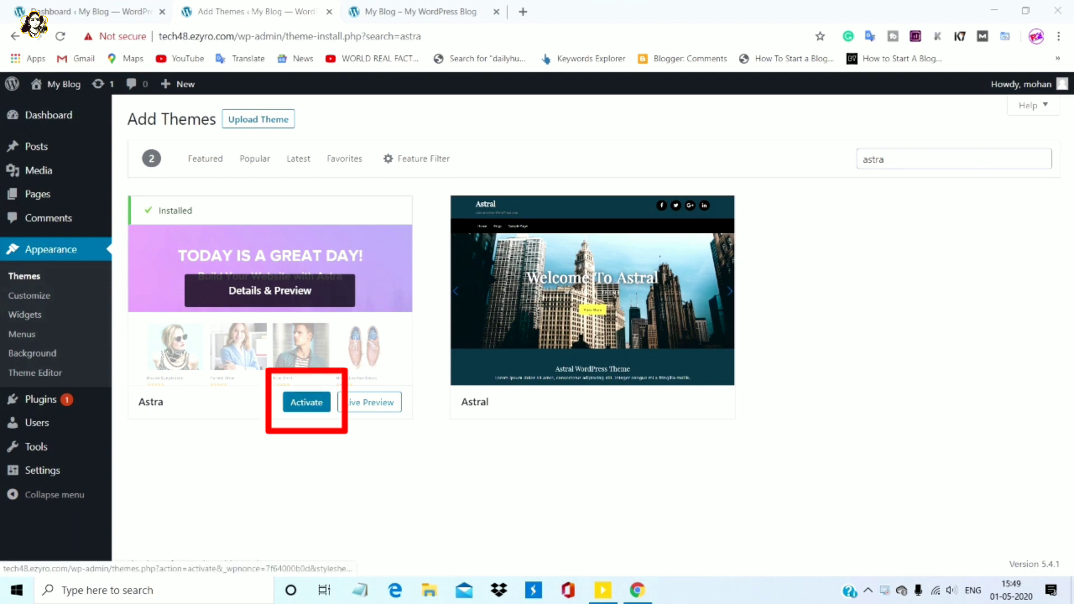
{"action": "left_click", "coordinate": [306, 402]}
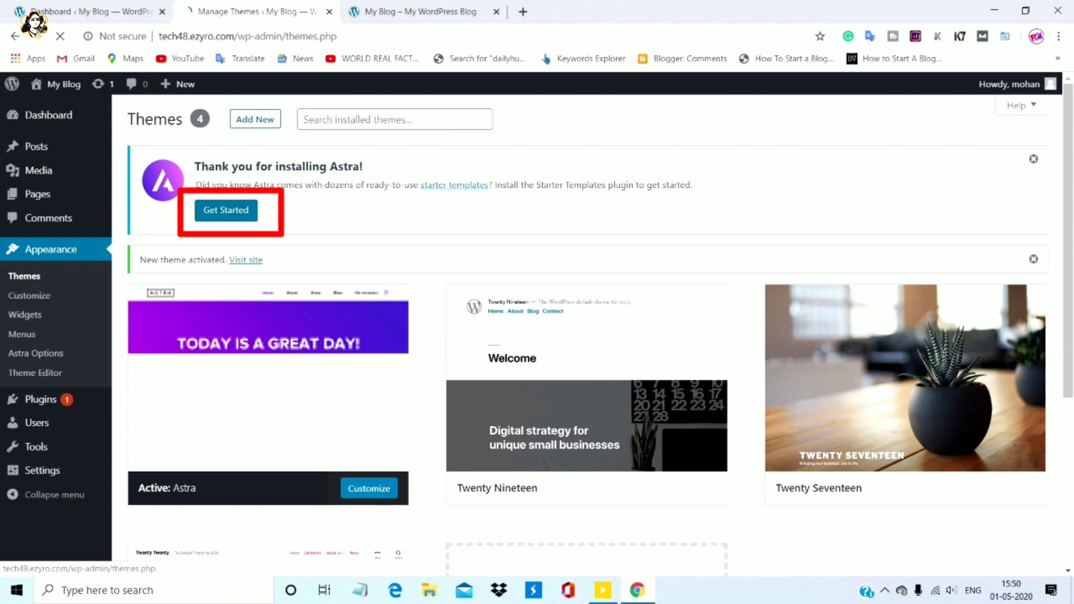
Launch Astra's Starter Templates and open the Mountain template with its Home, About, Services and Contact pages
{"action": "left_click", "coordinate": [226, 210]}
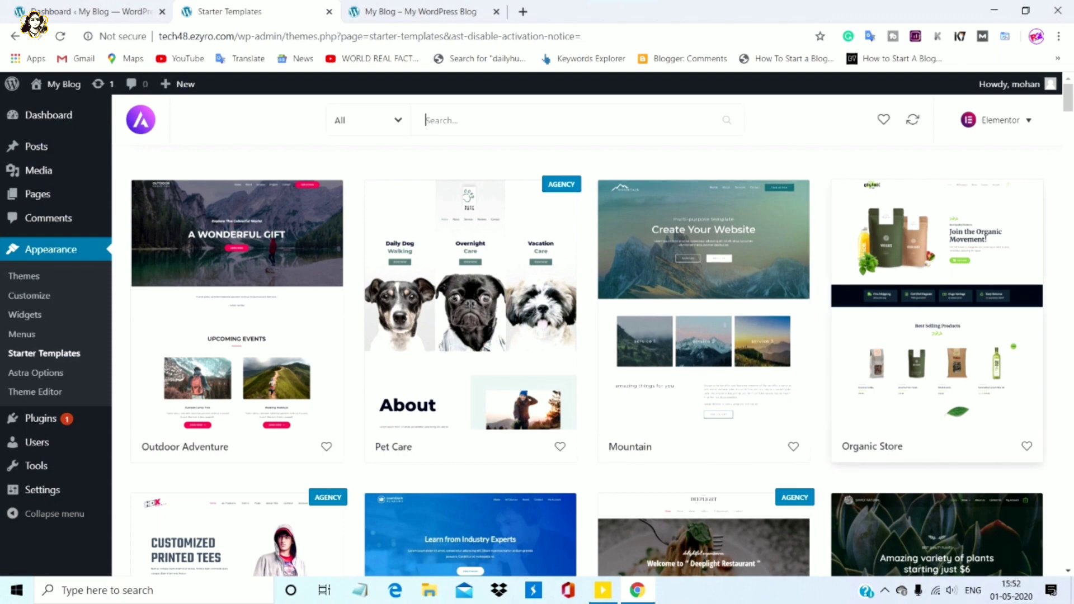
{"action": "scroll", "coordinate": [587, 364], "scroll_direction": "down", "scroll_amount": 14}
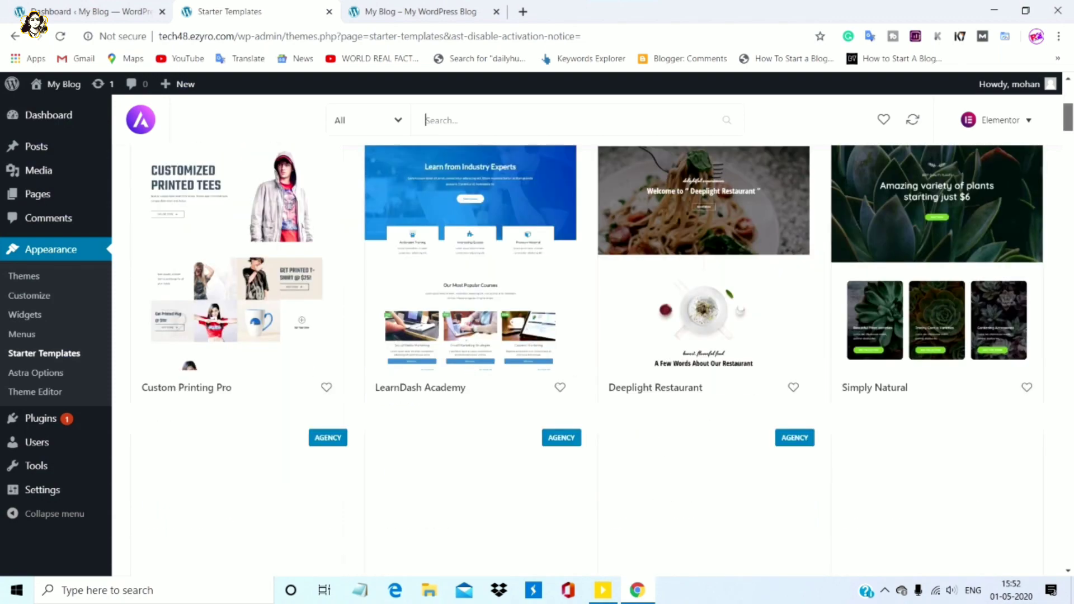
{"action": "scroll", "coordinate": [586, 364], "scroll_direction": "up", "scroll_amount": 14}
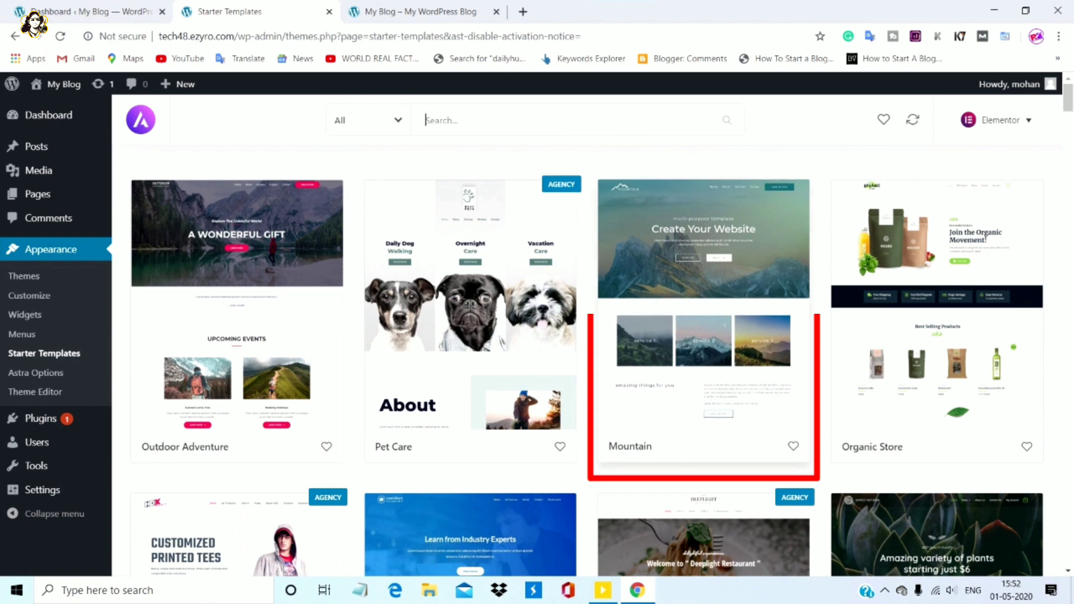
{"action": "left_click", "coordinate": [703, 313]}
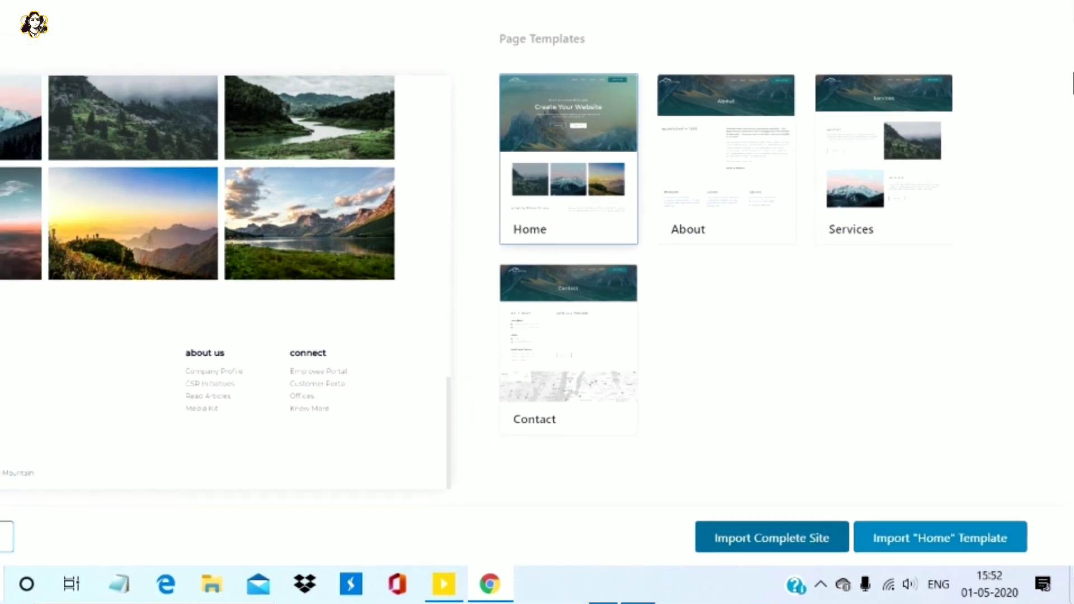
Import the Mountain starter template and let Elementor and other required plugins install
{"action": "left_click", "coordinate": [754, 534]}
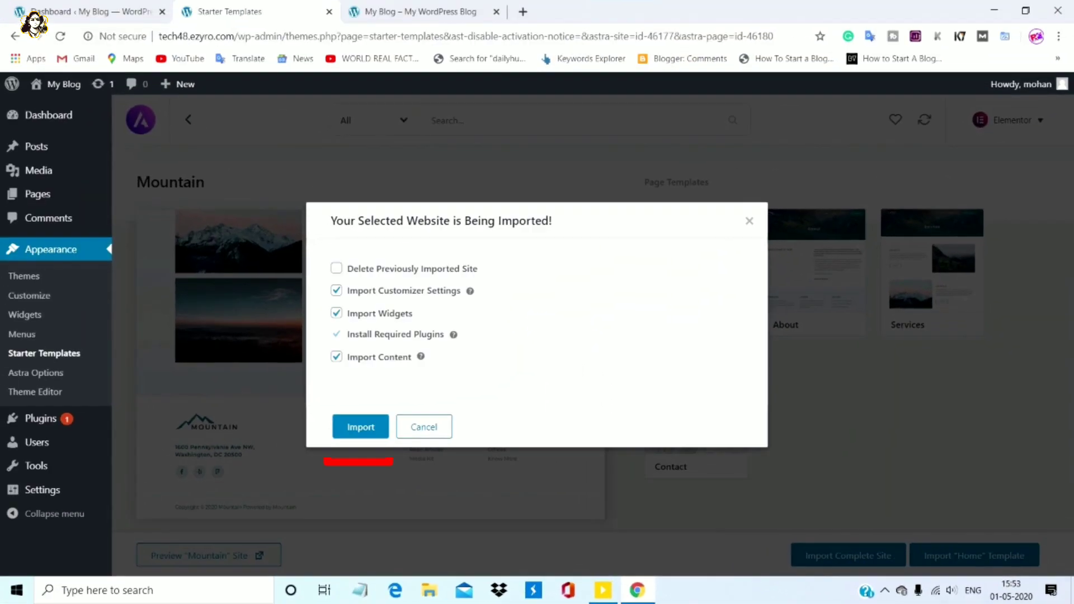
{"action": "left_click", "coordinate": [361, 427]}
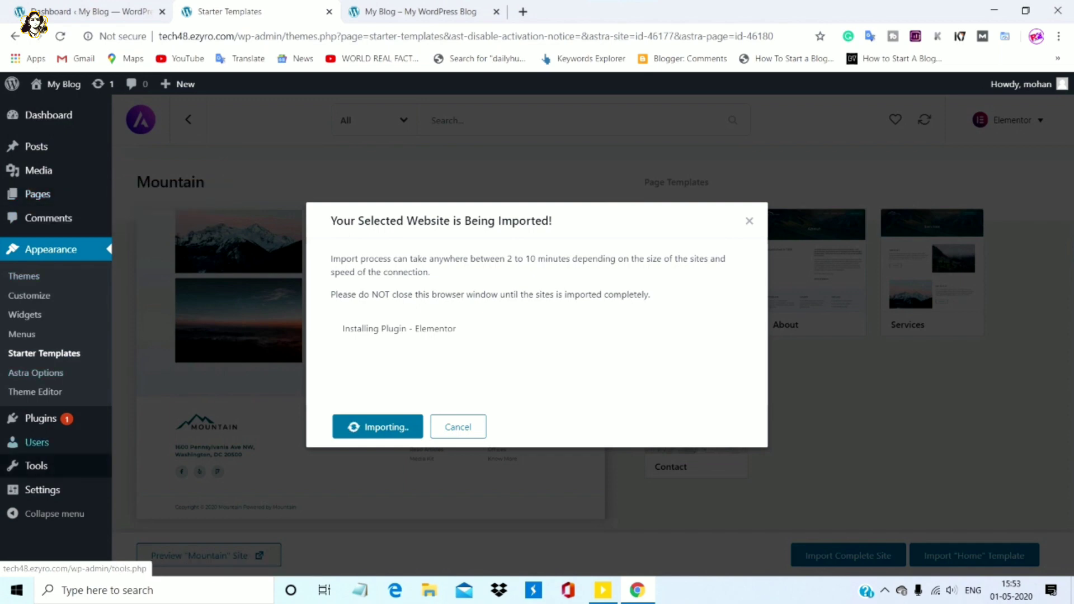
{"action": "mouse_move", "coordinate": [34, 442]}
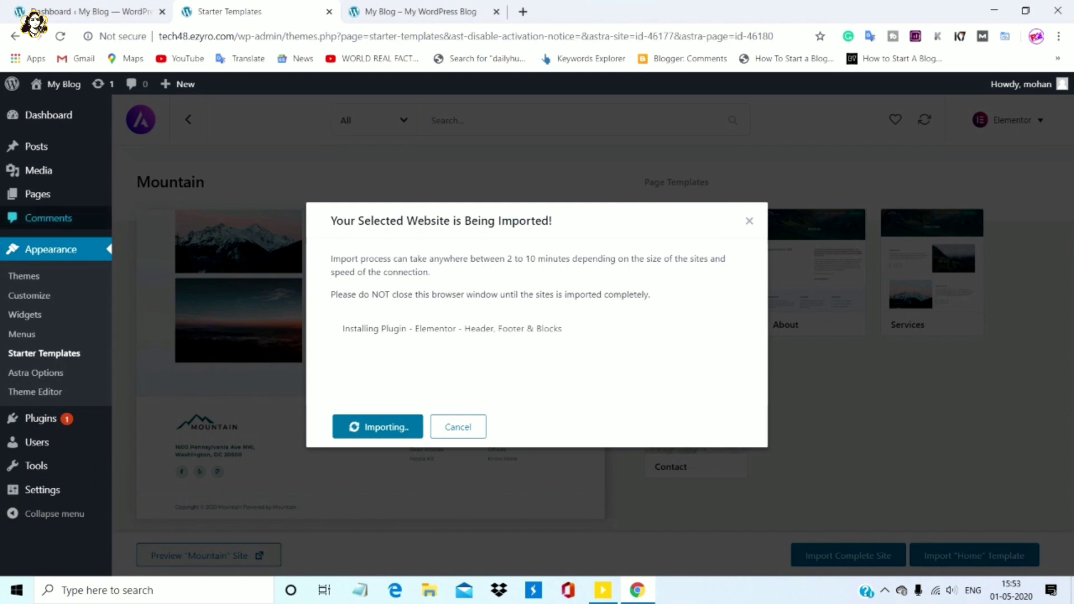
{"action": "mouse_move", "coordinate": [41, 419]}
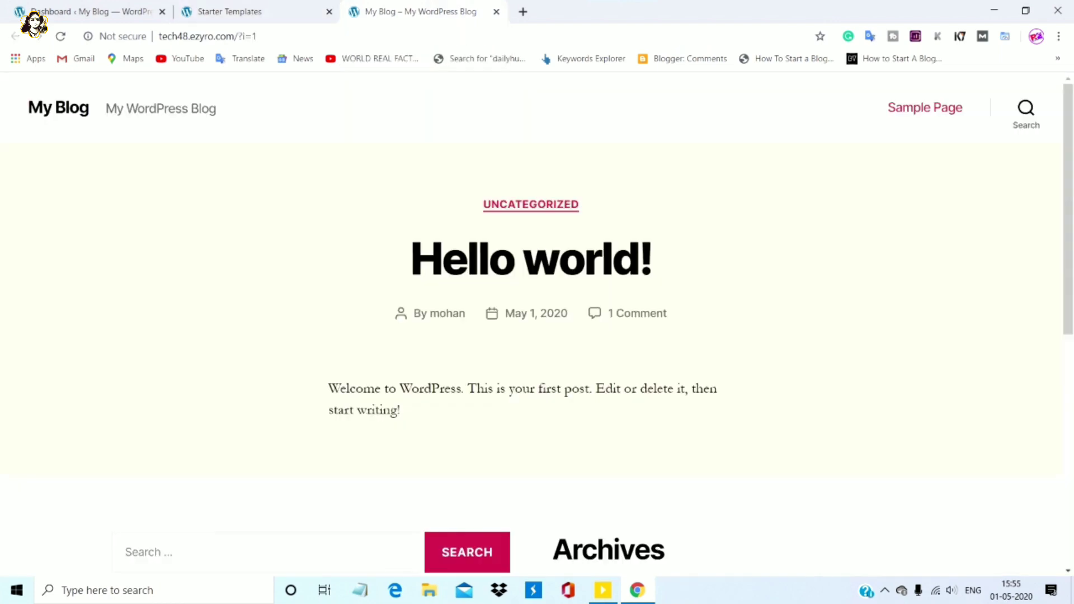
Reload the live site and scroll through the new Mountain homepage design
{"action": "left_click", "coordinate": [60, 36]}
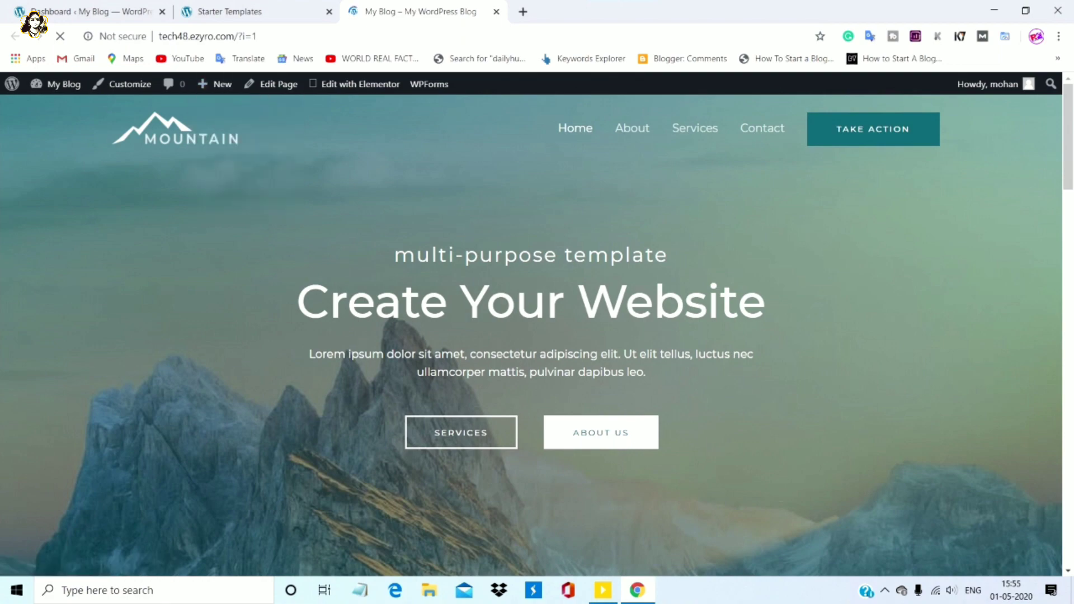
{"action": "scroll", "coordinate": [531, 335], "scroll_direction": "down", "scroll_amount": 20}
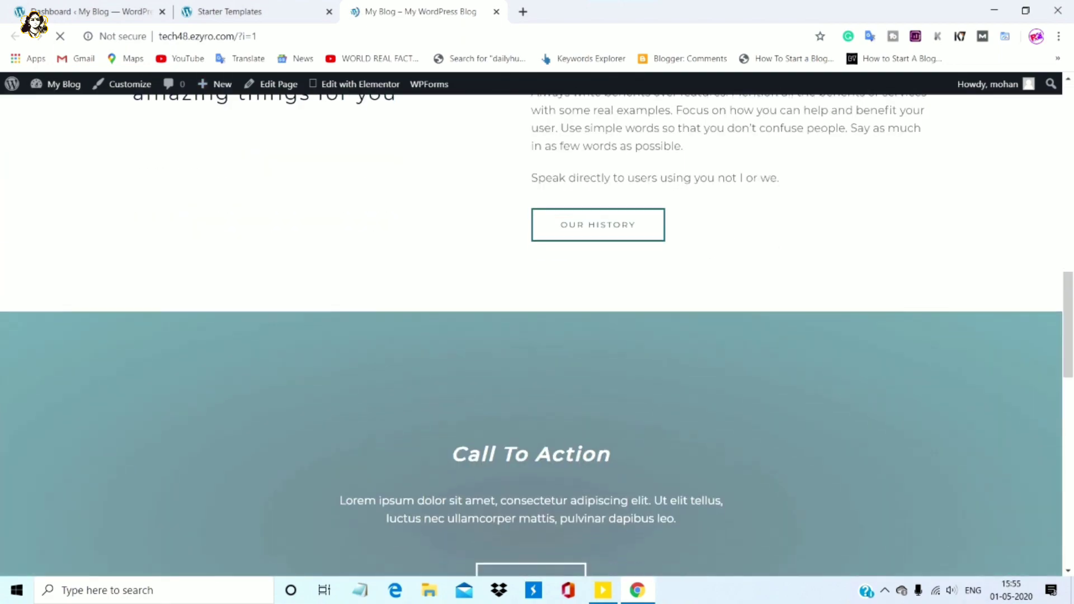
{"action": "scroll", "coordinate": [531, 335], "scroll_direction": "down", "scroll_amount": 15}
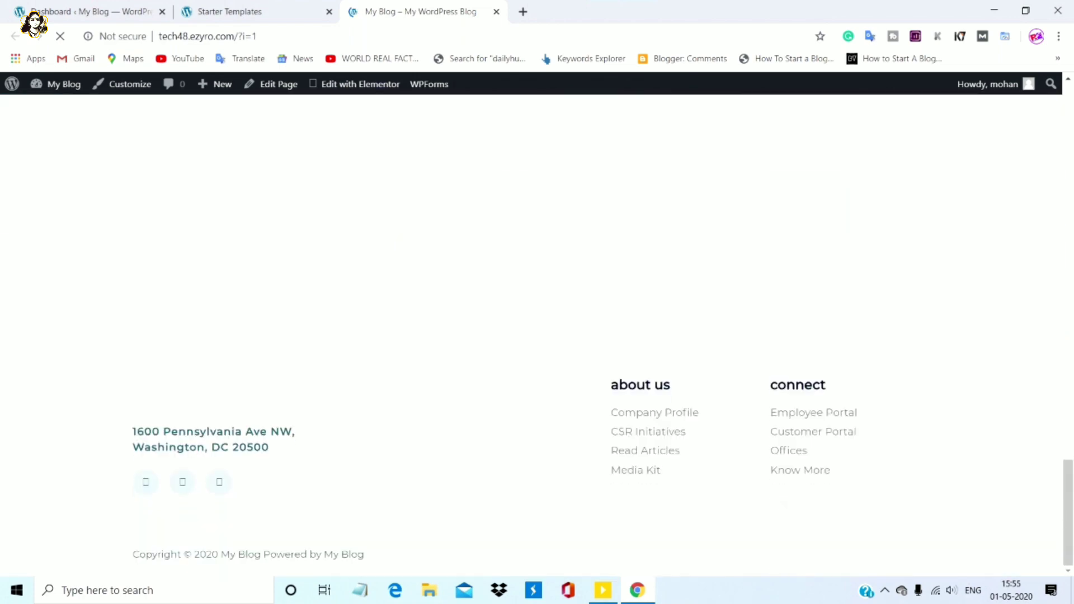
{"action": "scroll", "coordinate": [531, 336], "scroll_direction": "up", "scroll_amount": 15}
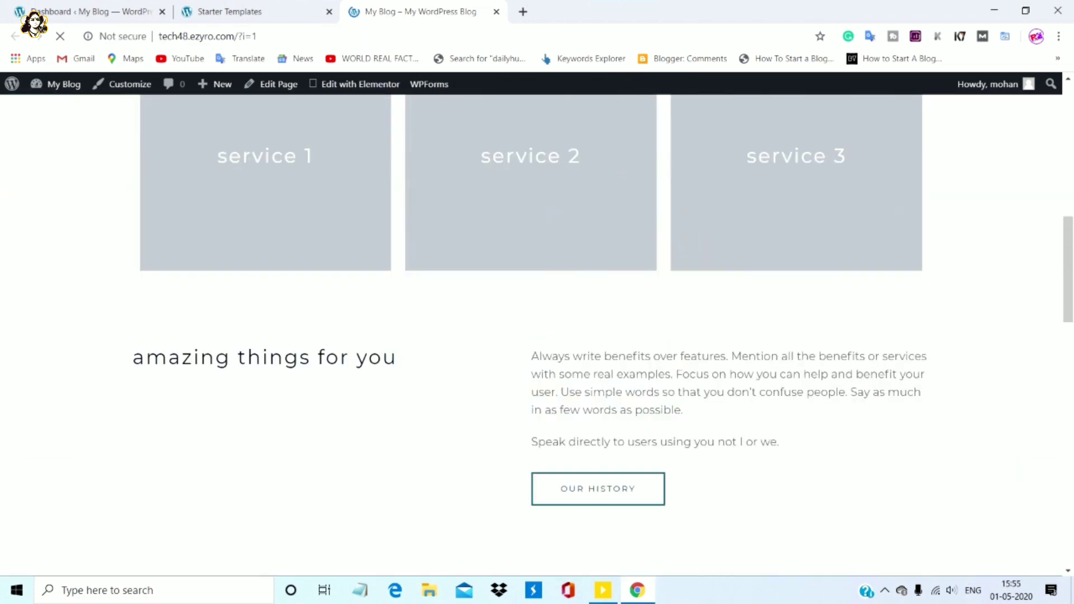
{"action": "scroll", "coordinate": [532, 336], "scroll_direction": "up", "scroll_amount": 10}
Close the Starter Templates tab, open the About page, and dismiss the battery notification
{"action": "left_click", "coordinate": [329, 11]}
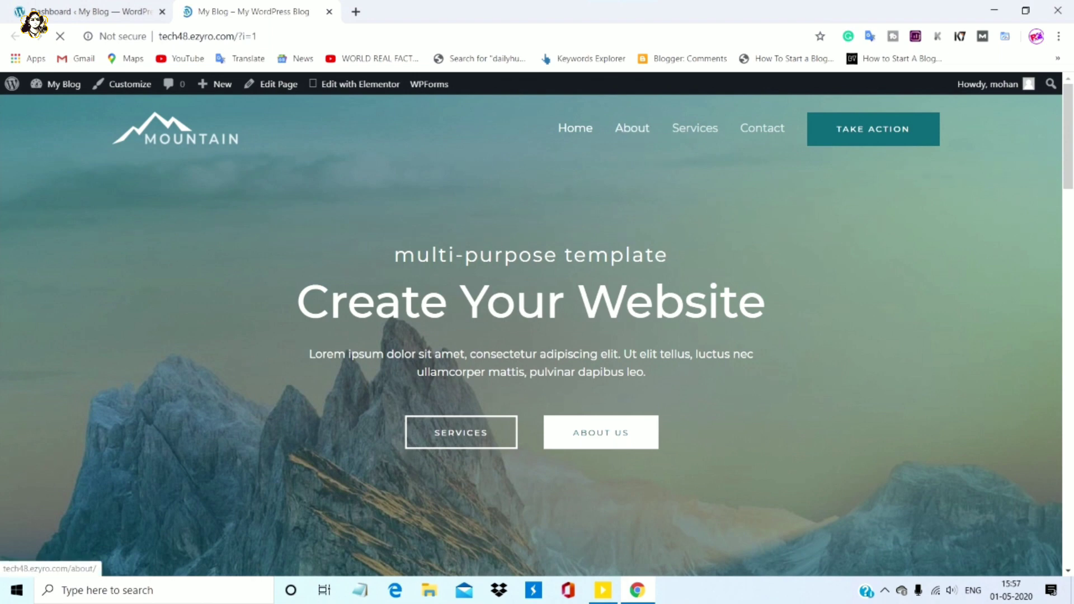
{"action": "left_click", "coordinate": [632, 128]}
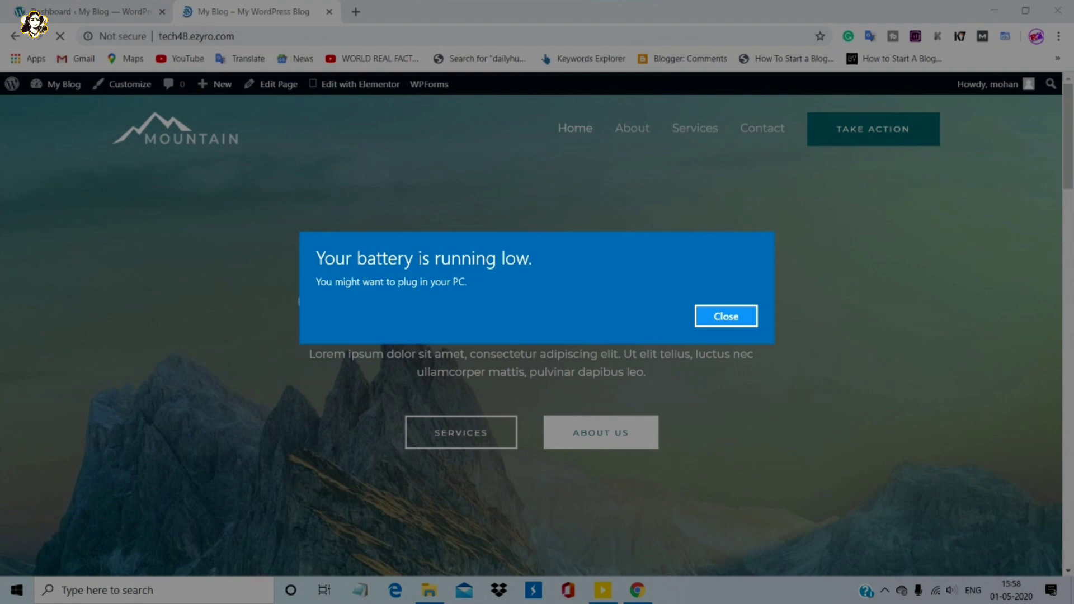
{"action": "key", "text": "Return"}
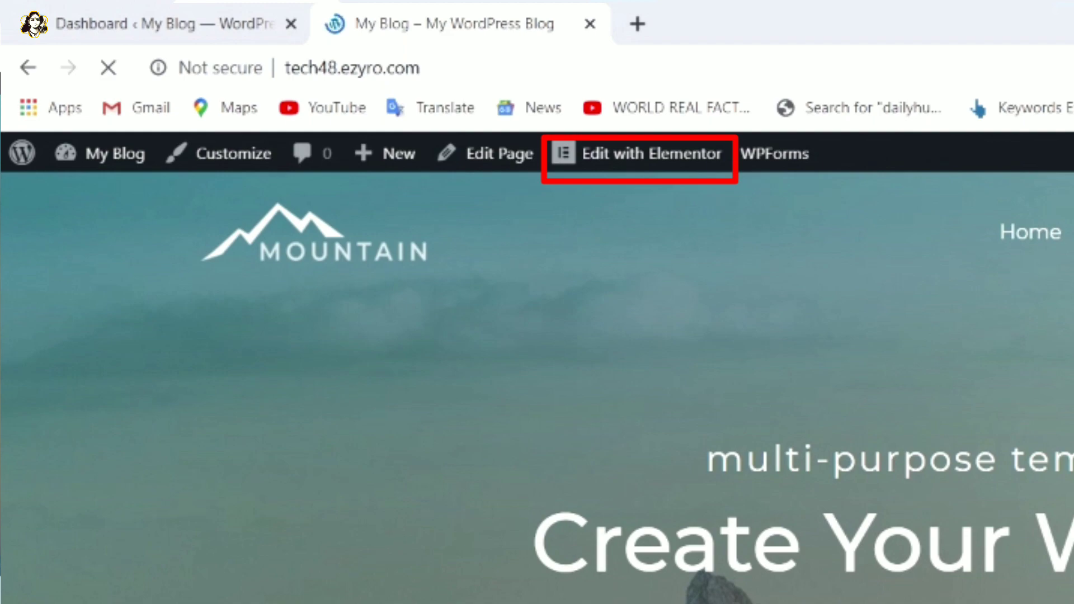
Replace the 'Create Your Website' hero heading with 'Mohan'
{"action": "mouse_move", "coordinate": [638, 154]}
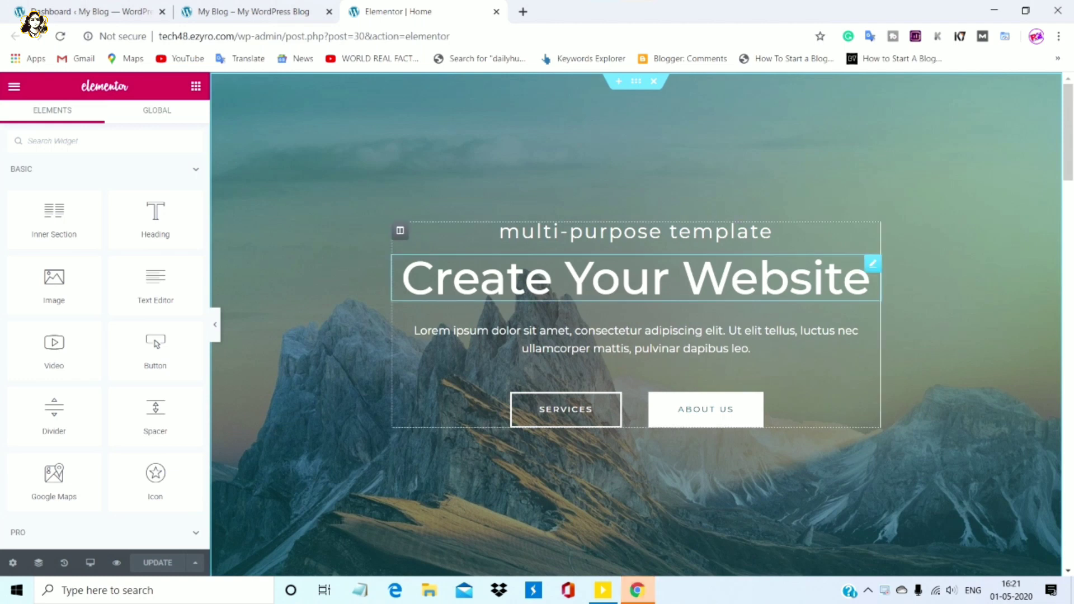
{"action": "left_click", "coordinate": [869, 280]}
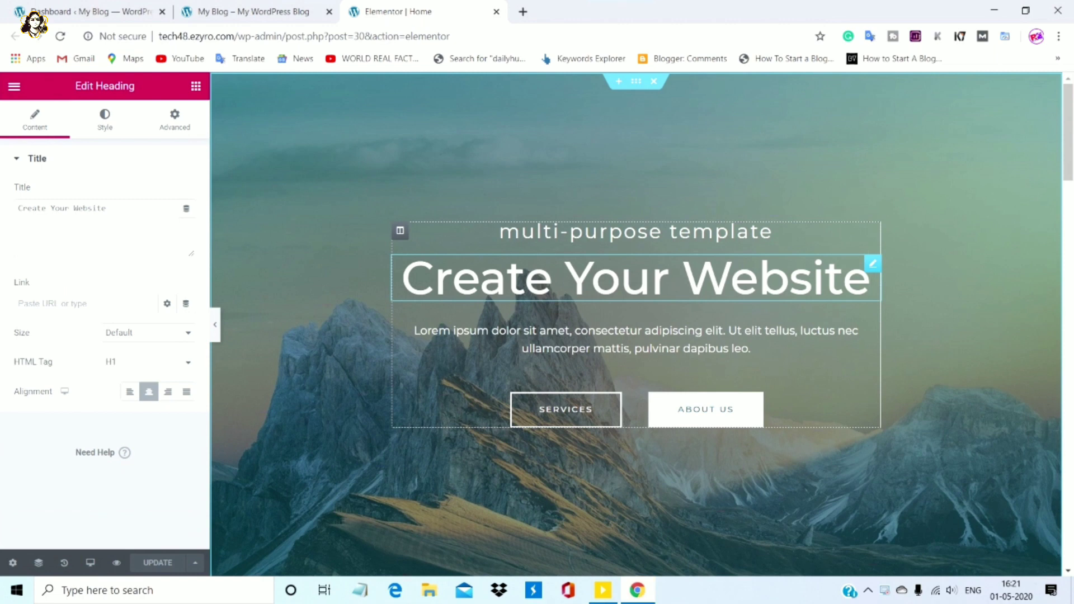
{"action": "left_click_drag", "start_coordinate": [402, 278], "coordinate": [872, 279]}
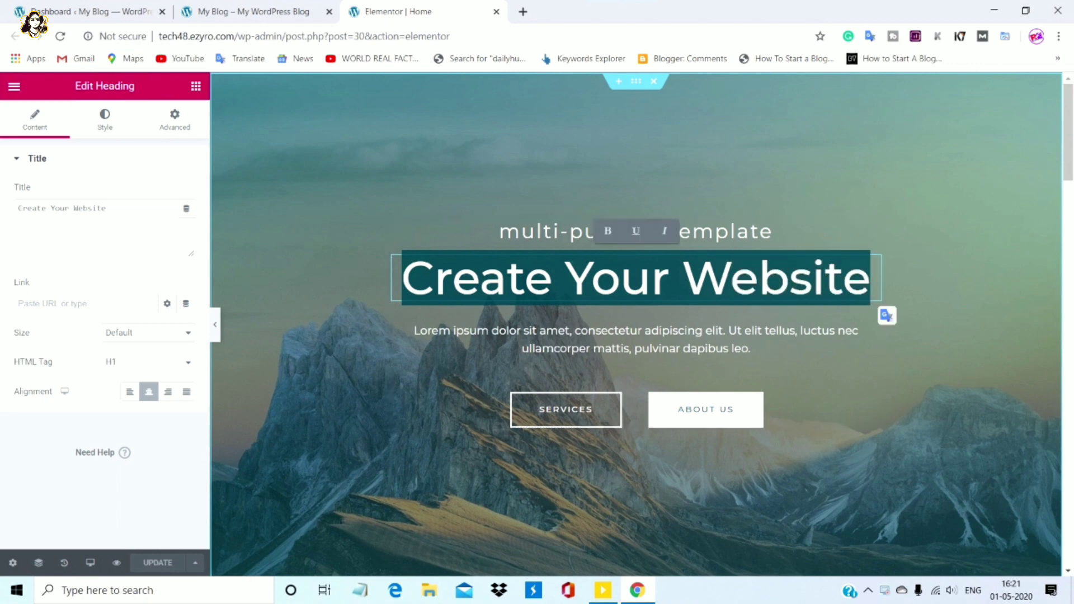
{"action": "type", "text": "Moh"}
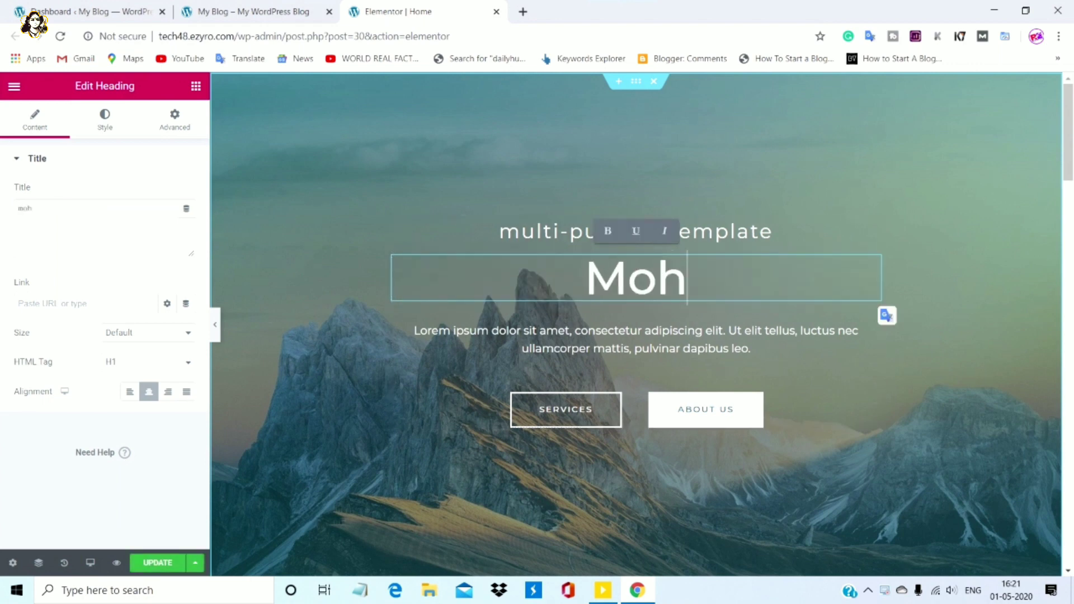
{"action": "type", "text": "an"}
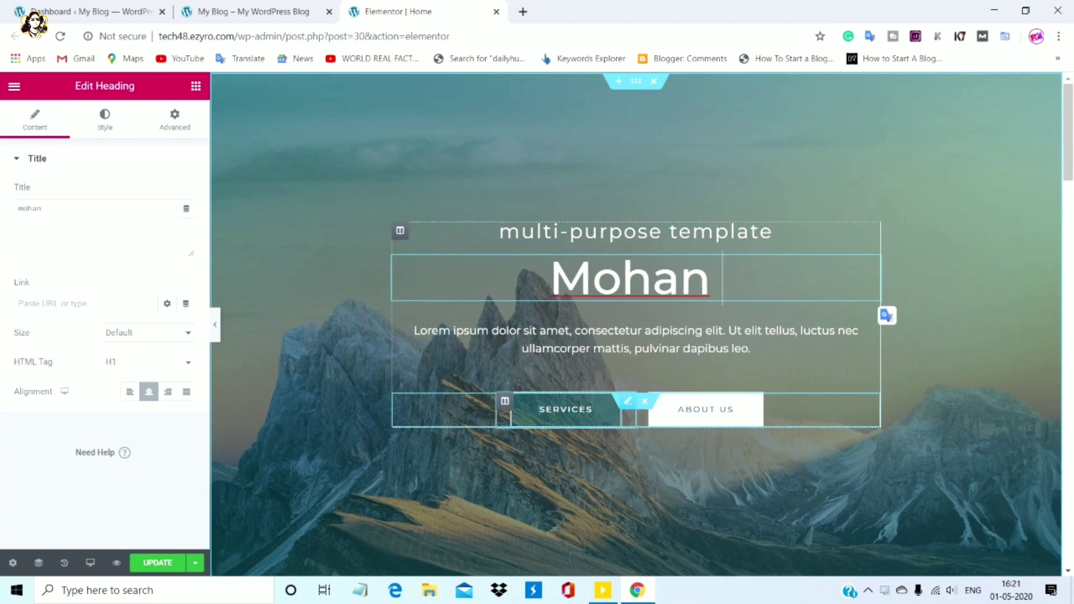
Relabel the first hero button from SERVICES to 'about'
{"action": "left_click", "coordinate": [592, 409]}
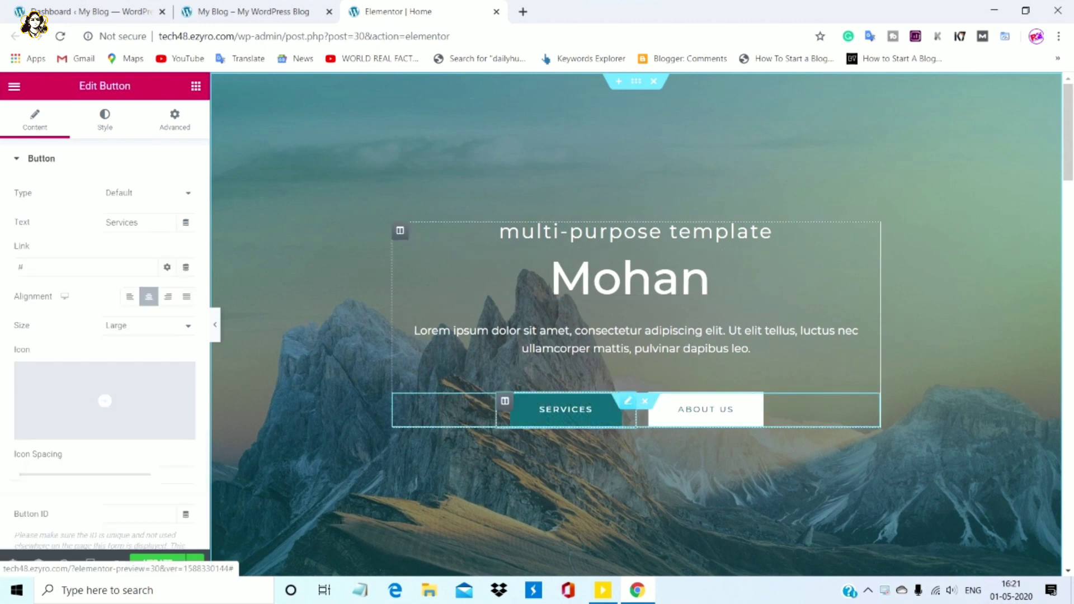
{"action": "key", "text": "BackSpace"}
{"action": "key", "text": "BackSpace"}
{"action": "key", "text": "BackSpace"}
{"action": "key", "text": "BackSpace"}
{"action": "key", "text": "BackSpace"}
{"action": "key", "text": "BackSpace"}
{"action": "key", "text": "BackSpace"}
{"action": "key", "text": "BackSpace"}
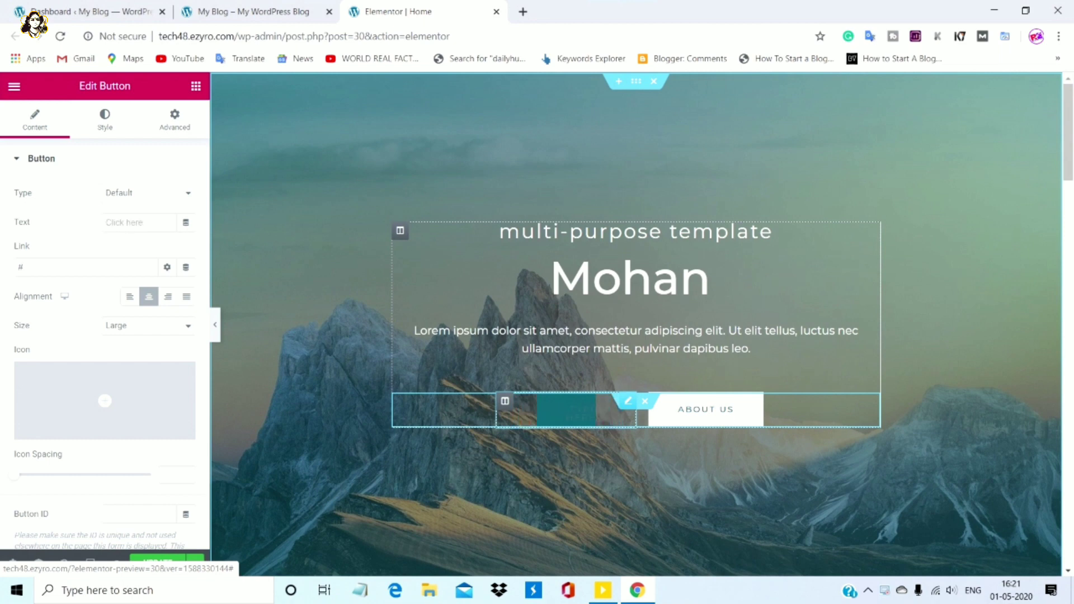
{"action": "type", "text": "server"}
{"action": "key", "text": "BackSpace"}
{"action": "key", "text": "BackSpace"}
{"action": "key", "text": "BackSpace"}
{"action": "key", "text": "BackSpace"}
{"action": "key", "text": "BackSpace"}
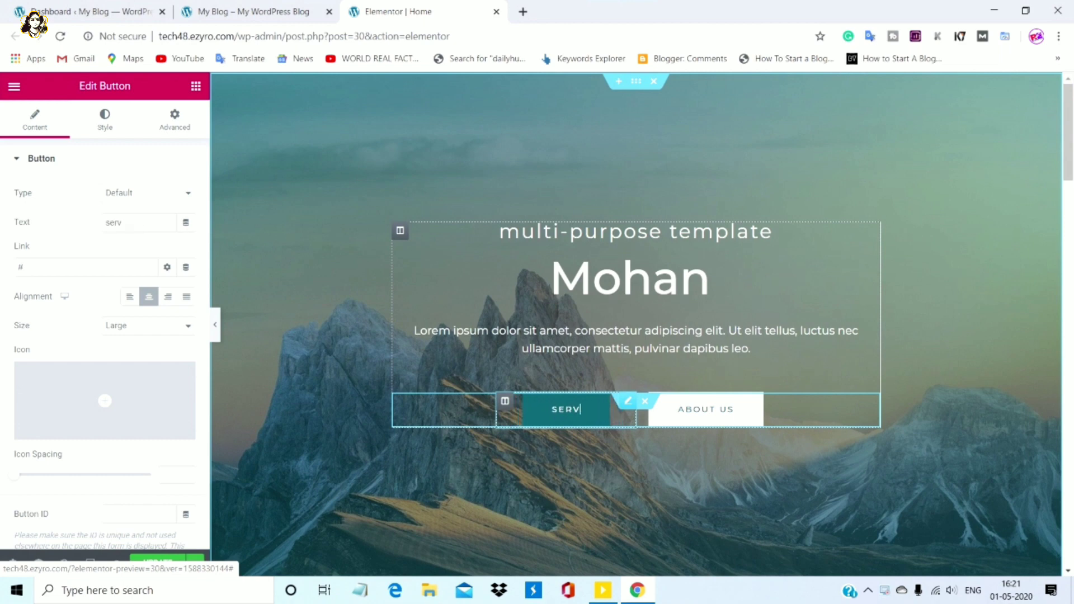
{"action": "key", "text": "BackSpace"}
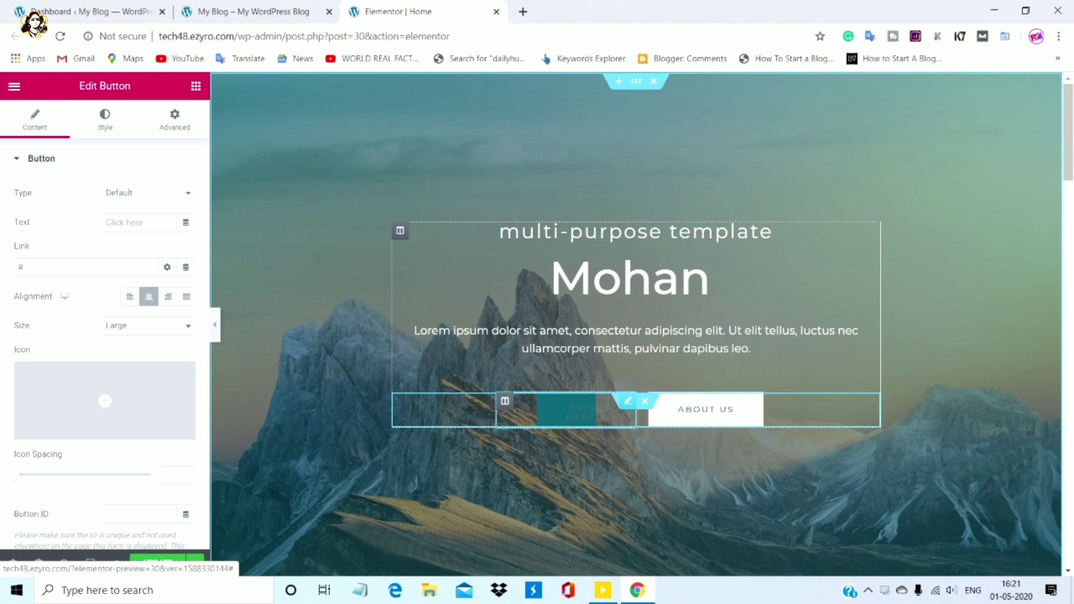
{"action": "type", "text": "about"}
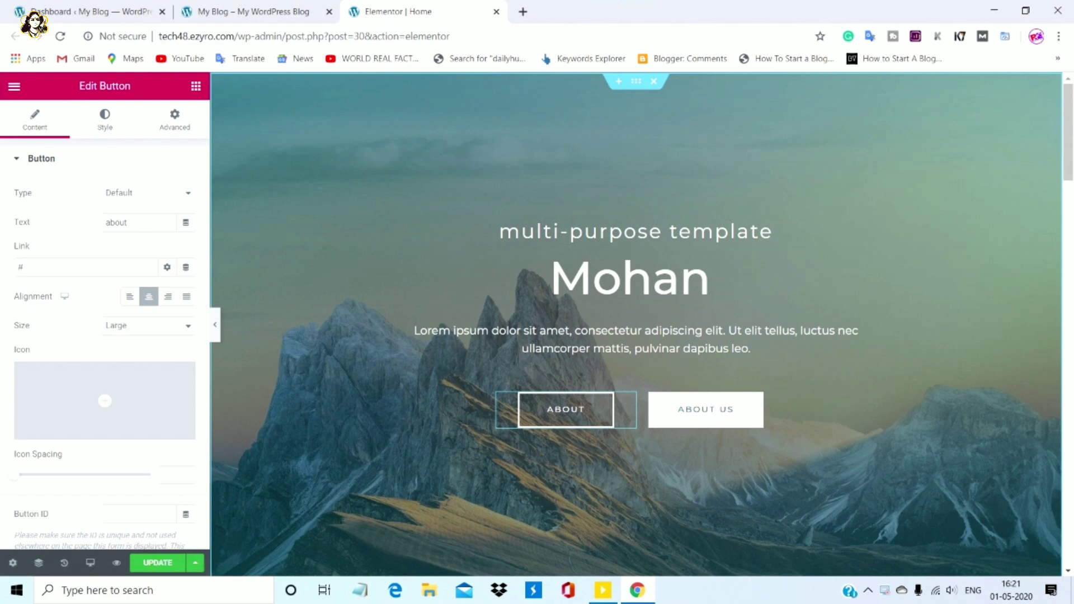
{"action": "left_click", "coordinate": [582, 331]}
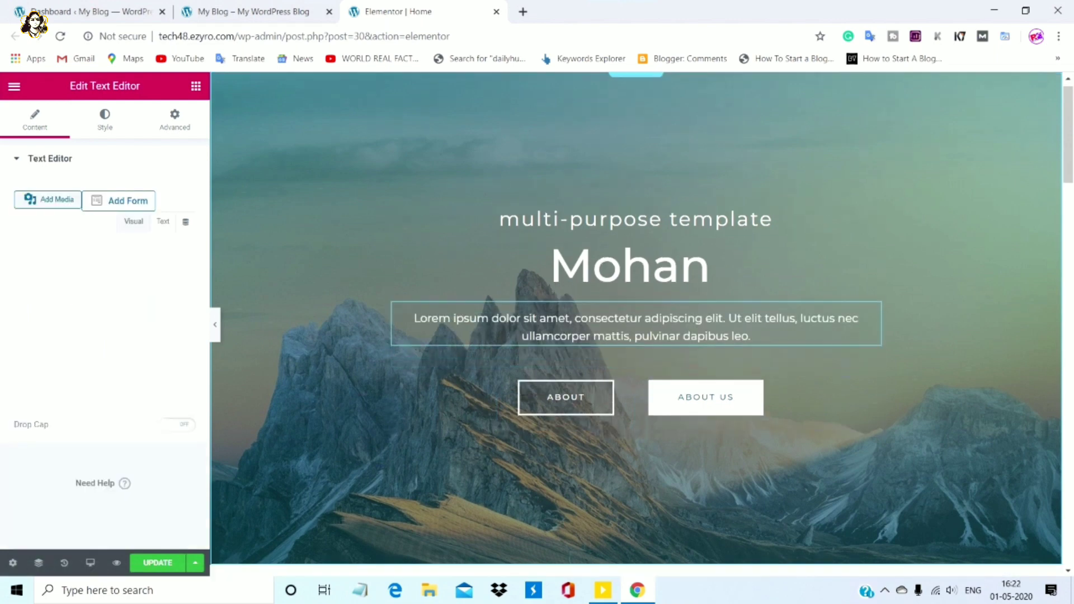
{"action": "scroll", "coordinate": [637, 325], "scroll_direction": "down", "scroll_amount": 8}
{"action": "scroll", "coordinate": [636, 324], "scroll_direction": "down", "scroll_amount": 6}
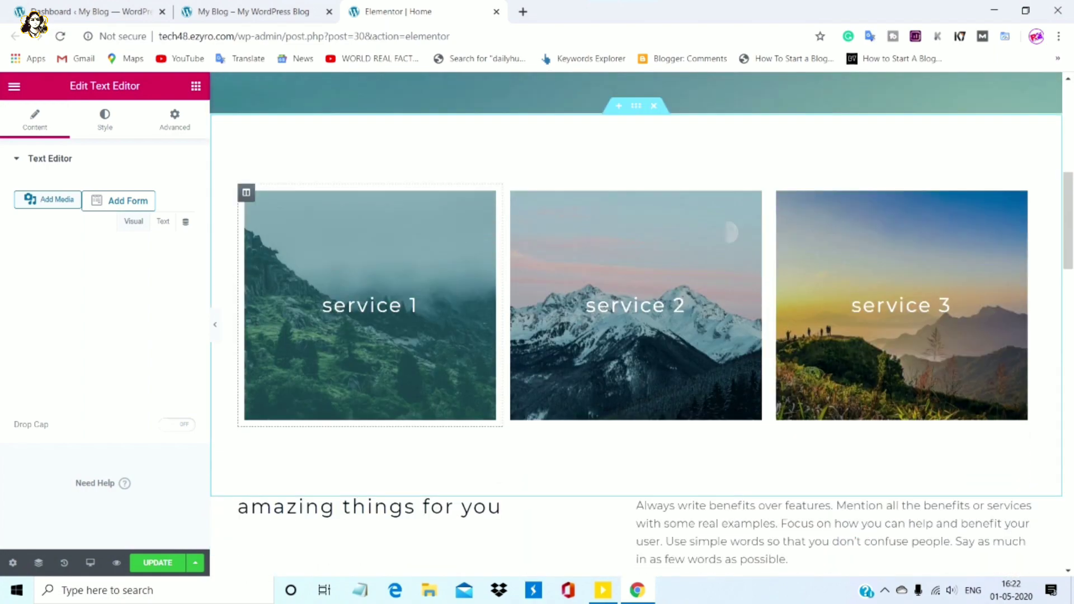
{"action": "scroll", "coordinate": [637, 325], "scroll_direction": "down", "scroll_amount": 10}
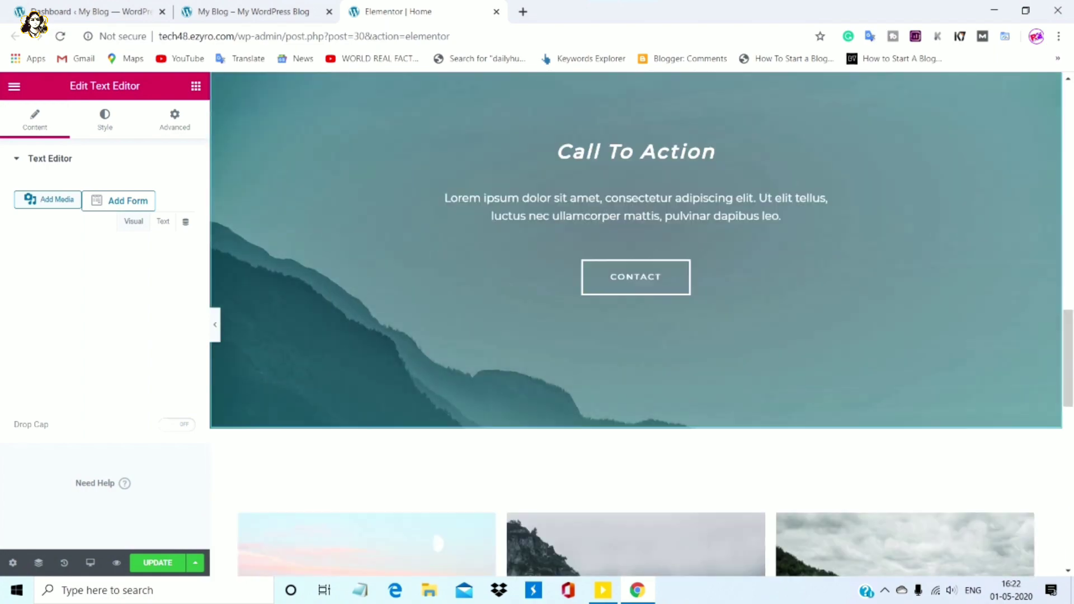
{"action": "scroll", "coordinate": [636, 324], "scroll_direction": "down", "scroll_amount": 3}
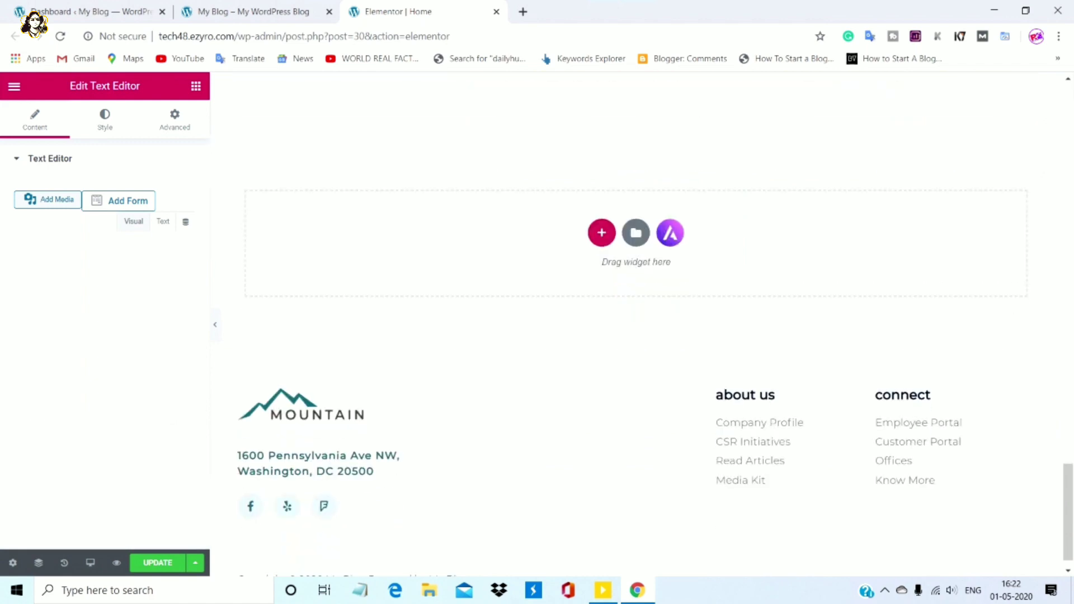
{"action": "scroll", "coordinate": [636, 325], "scroll_direction": "up", "scroll_amount": 2}
{"action": "scroll", "coordinate": [636, 325], "scroll_direction": "down", "scroll_amount": 1}
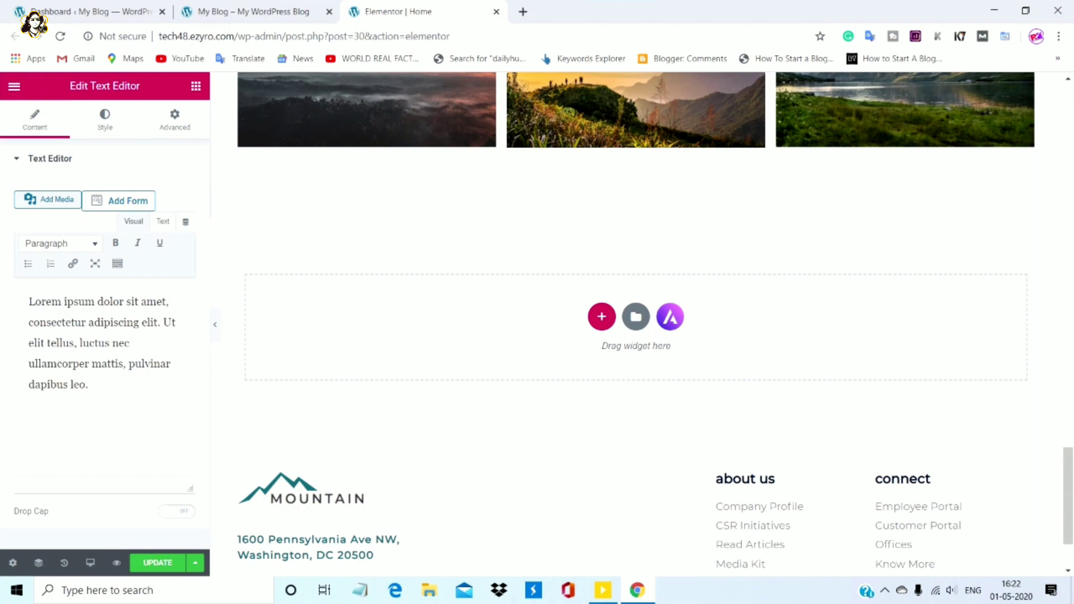
{"action": "scroll", "coordinate": [642, 322], "scroll_direction": "down", "scroll_amount": 2}
{"action": "scroll", "coordinate": [642, 322], "scroll_direction": "up", "scroll_amount": 4}
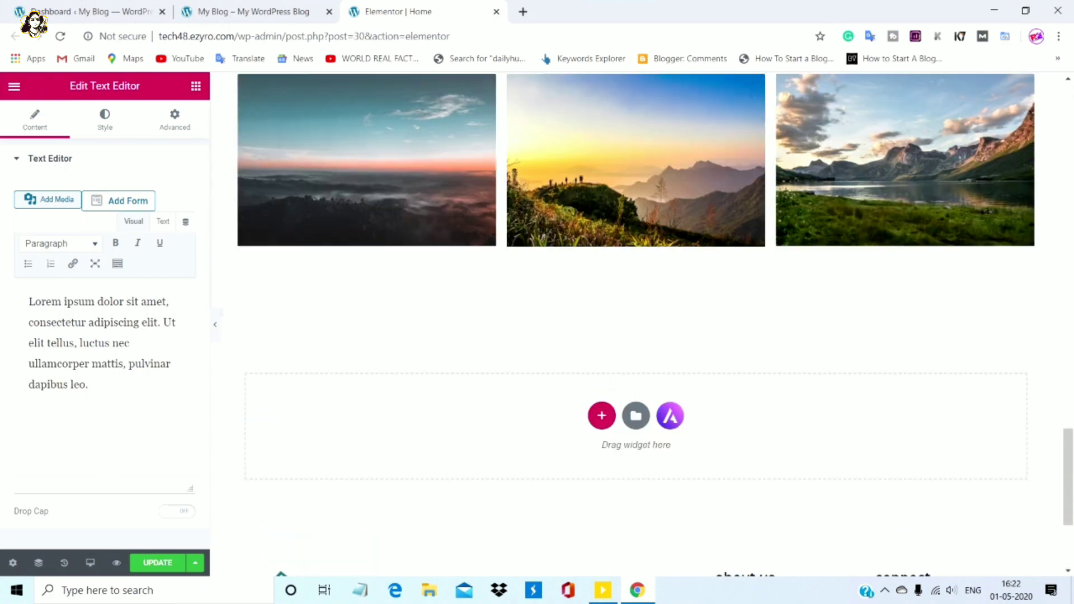
{"action": "scroll", "coordinate": [642, 322], "scroll_direction": "up", "scroll_amount": 10}
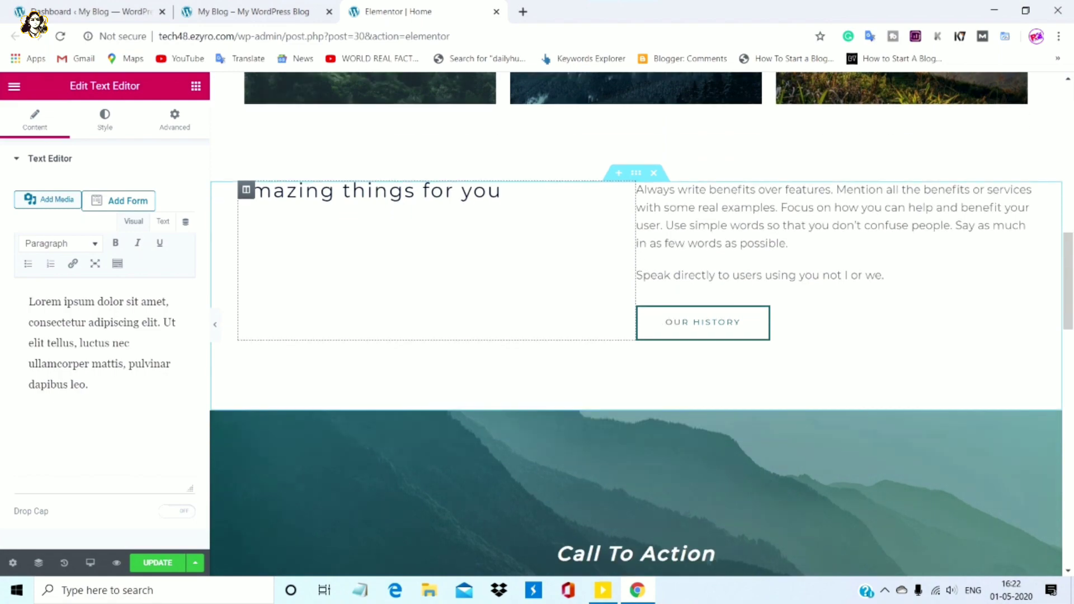
{"action": "scroll", "coordinate": [642, 322], "scroll_direction": "down", "scroll_amount": 5}
{"action": "scroll", "coordinate": [642, 323], "scroll_direction": "up", "scroll_amount": 5}
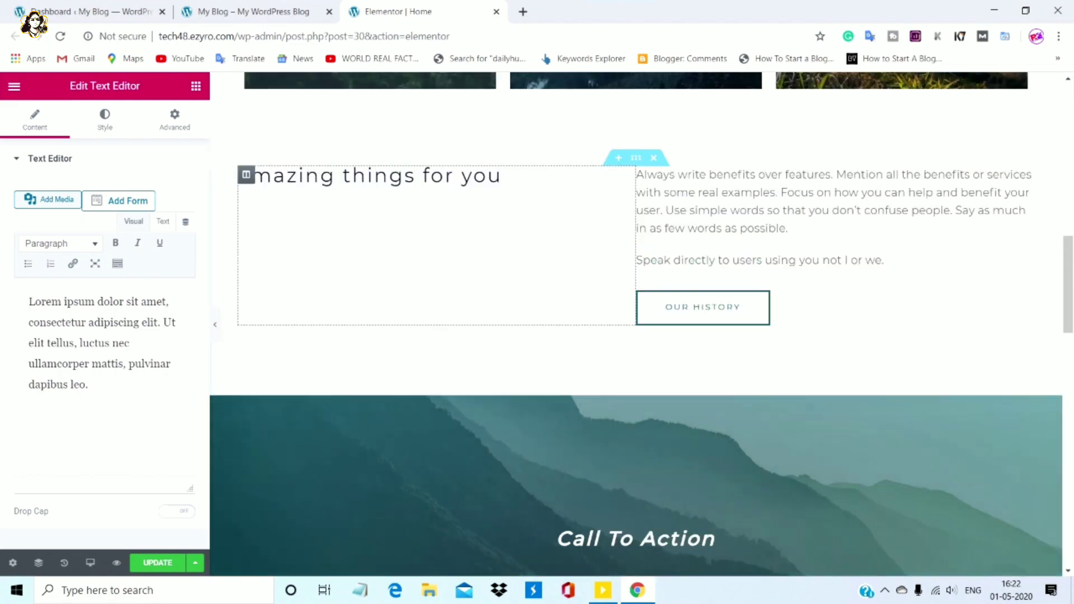
{"action": "scroll", "coordinate": [642, 324], "scroll_direction": "up", "scroll_amount": 10}
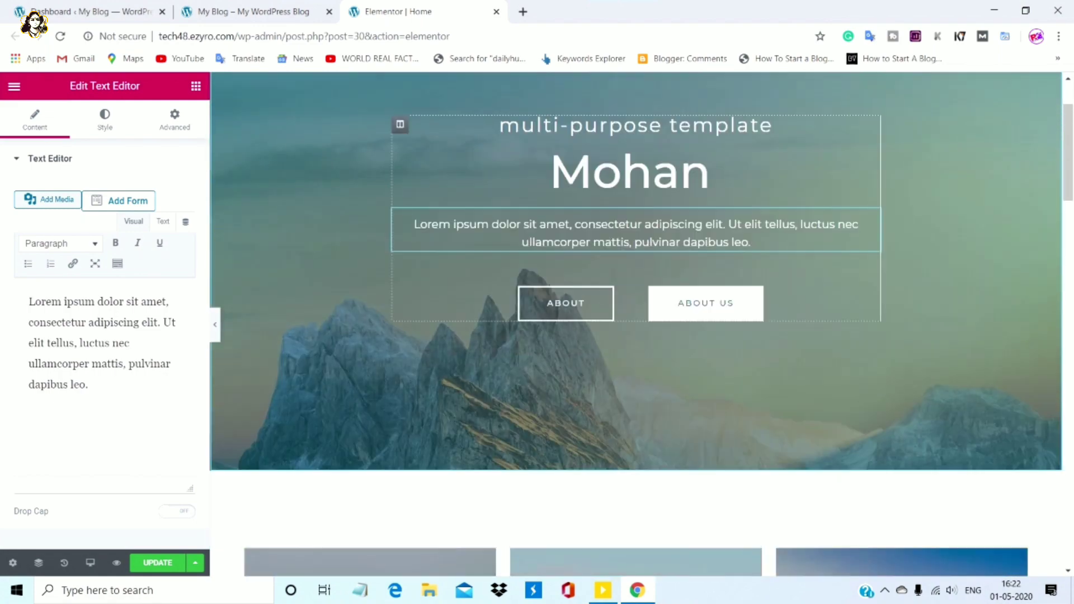
{"action": "scroll", "coordinate": [636, 325], "scroll_direction": "up", "scroll_amount": 2}
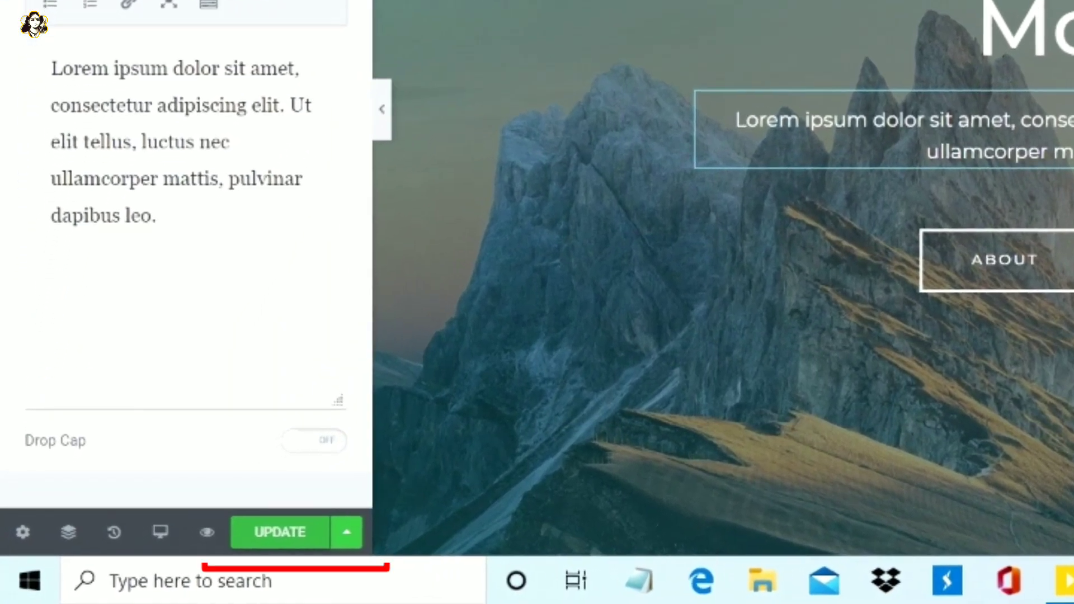
Save the home page with Ctrl+S, then reload the live site to see the Mohan hero
{"action": "key", "text": "ctrl+s"}
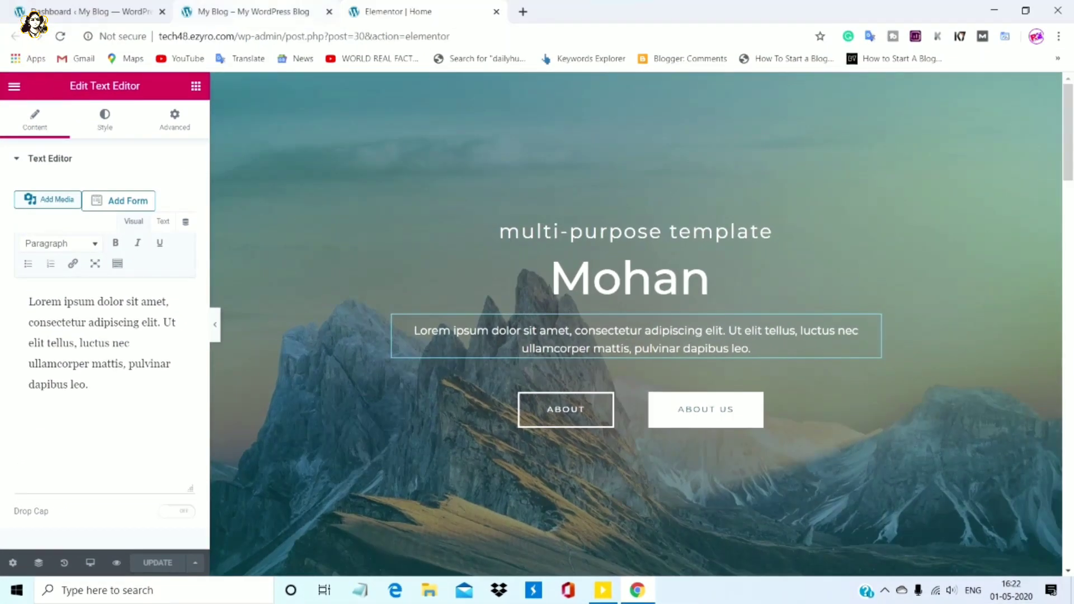
{"action": "left_click", "coordinate": [252, 11]}
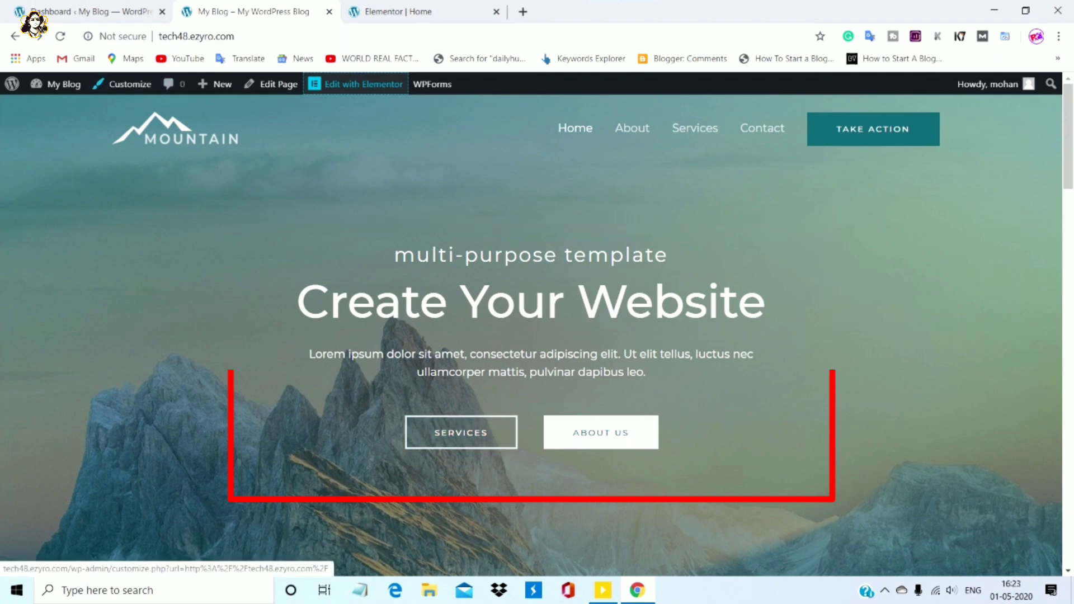
{"action": "key", "text": "F5"}
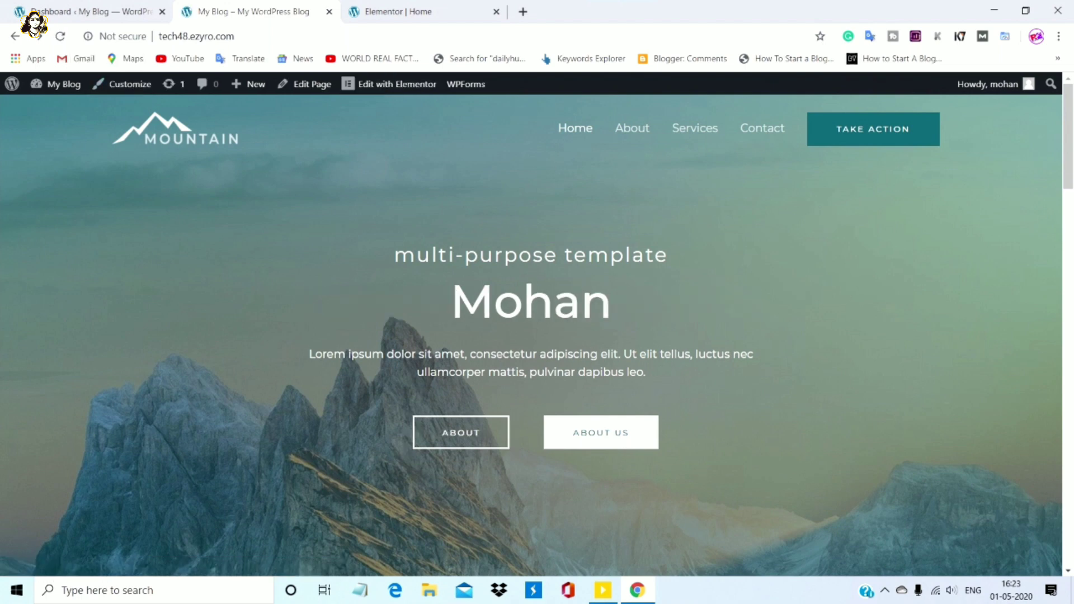
{"action": "scroll", "coordinate": [531, 336], "scroll_direction": "down", "scroll_amount": 3}
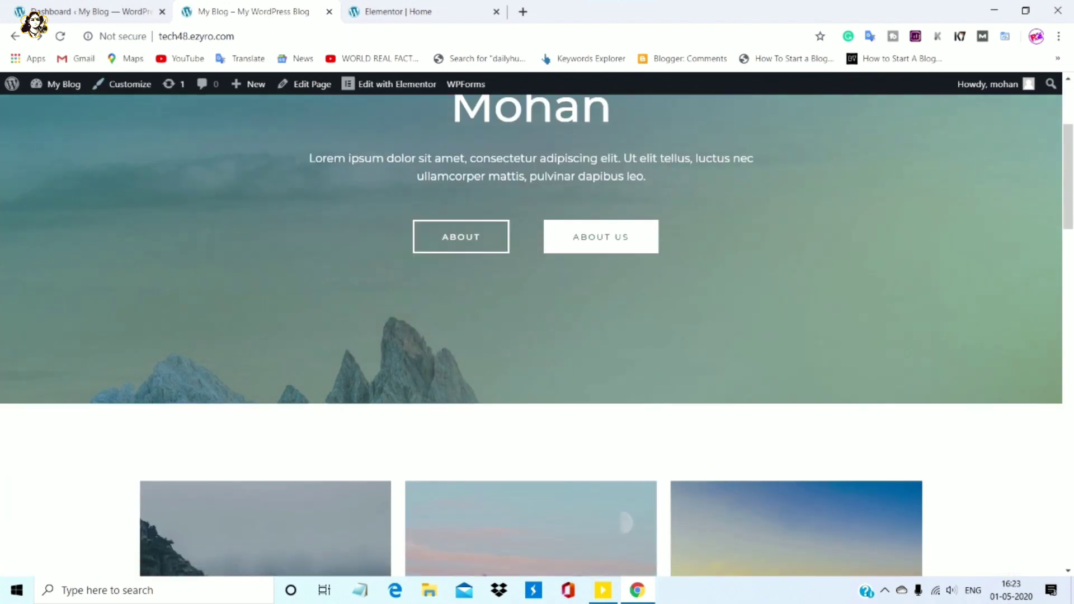
{"action": "scroll", "coordinate": [532, 336], "scroll_direction": "up", "scroll_amount": 2}
{"action": "scroll", "coordinate": [532, 336], "scroll_direction": "up", "scroll_amount": 1}
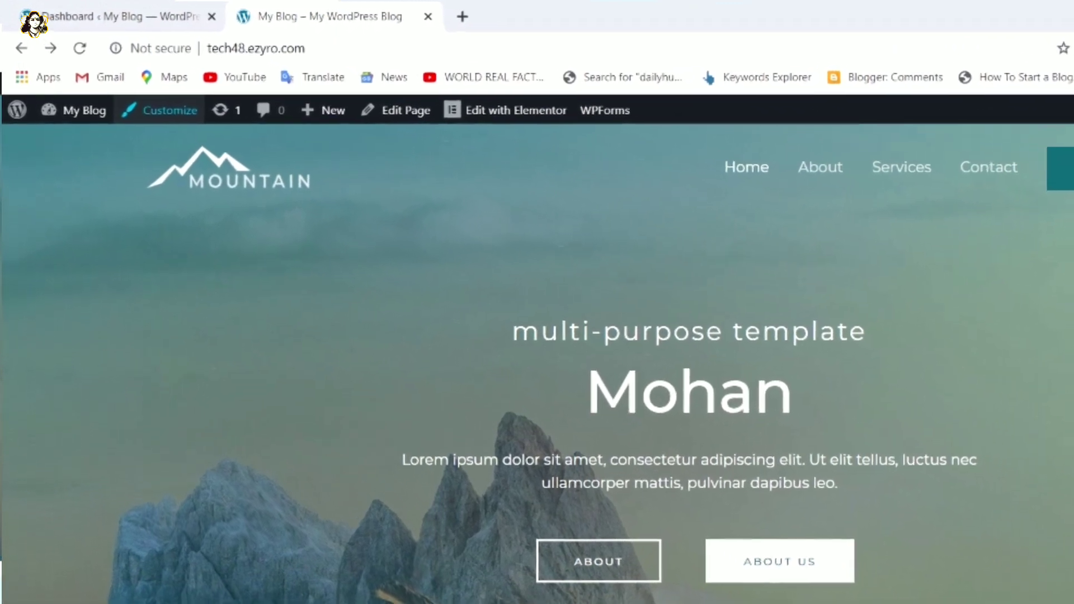
Bring up the link options menu for the site customization link
{"action": "right_click", "coordinate": [185, 108]}
{"action": "key", "text": "Escape"}
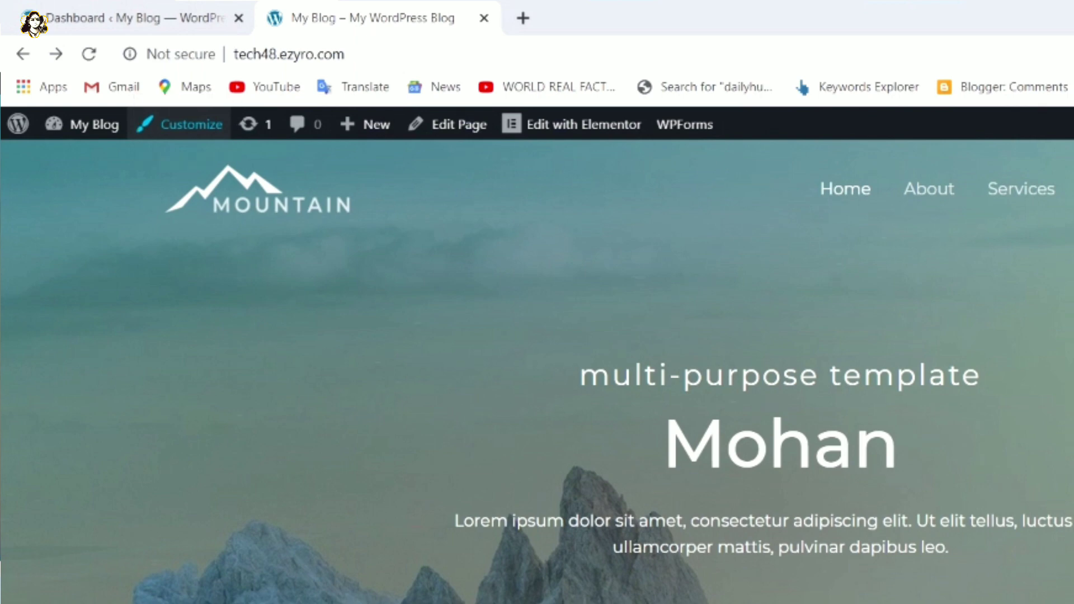
{"action": "right_click", "coordinate": [189, 132]}
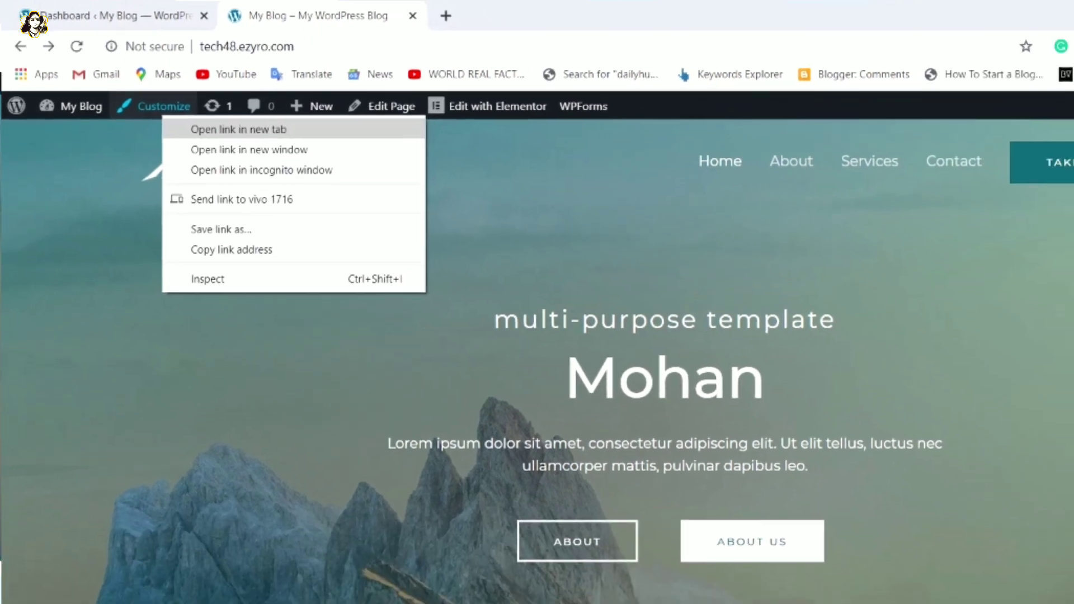
{"action": "left_click", "coordinate": [239, 129]}
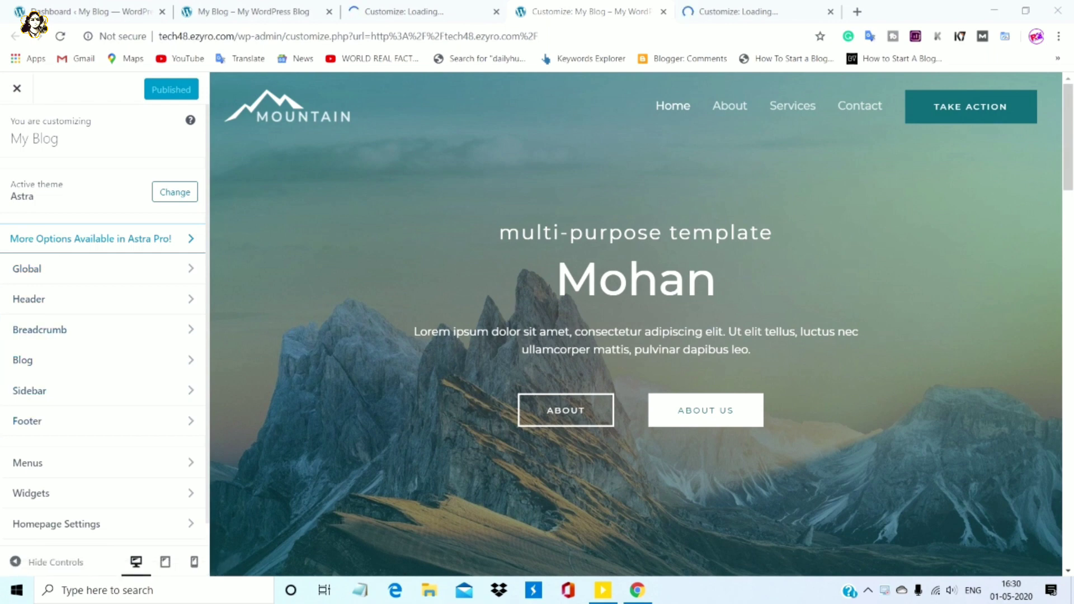
{"action": "mouse_move", "coordinate": [275, 101]}
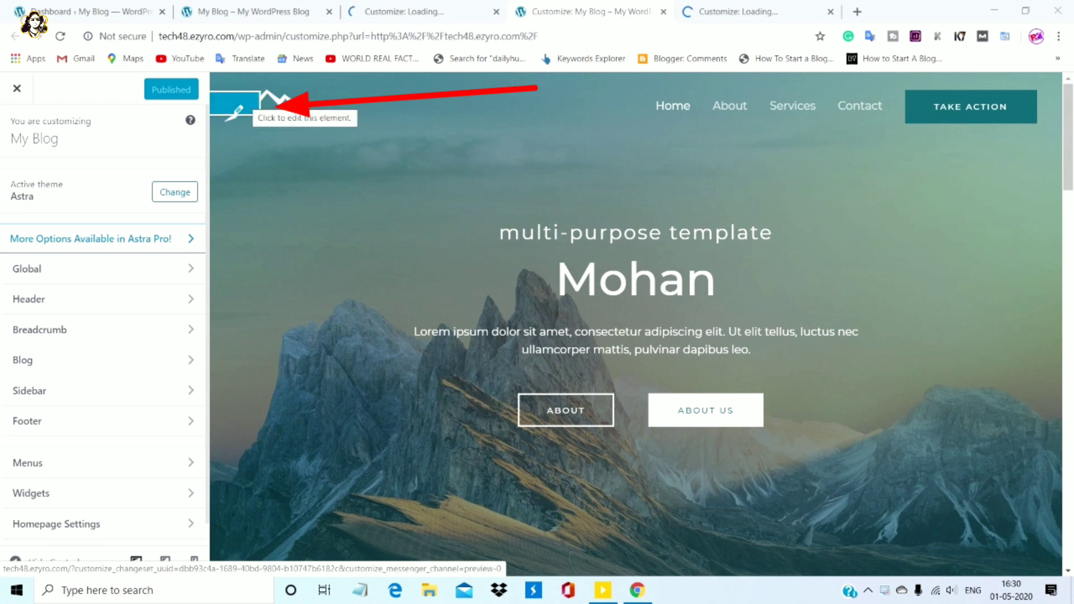
{"action": "left_click", "coordinate": [238, 112]}
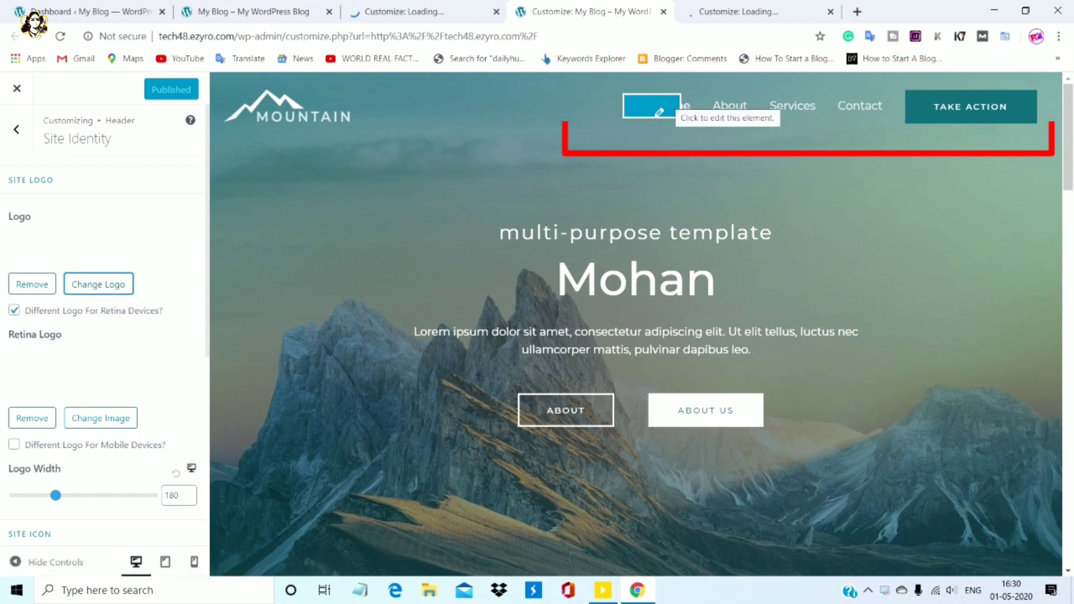
{"action": "left_click", "coordinate": [659, 112]}
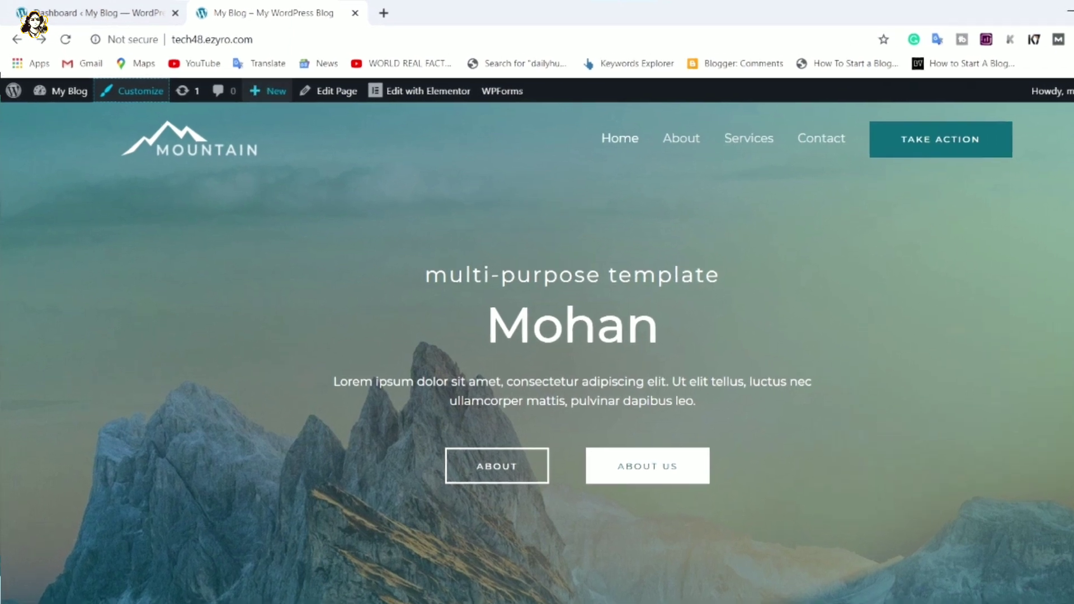
Open the Add New Page editor in a new browser tab from the admin bar's New menu
{"action": "mouse_move", "coordinate": [249, 84]}
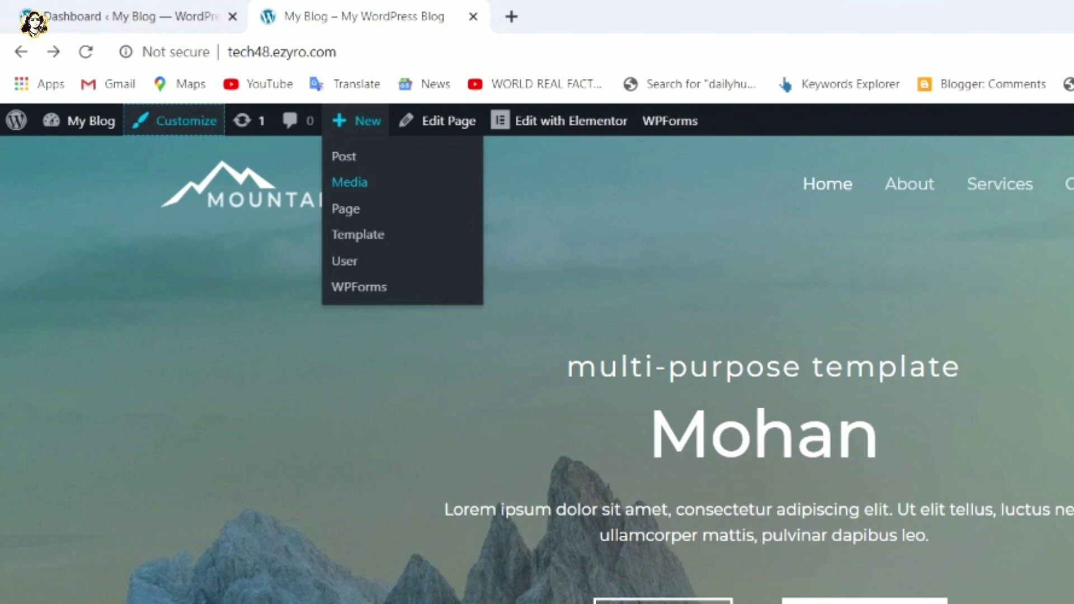
{"action": "right_click", "coordinate": [354, 208]}
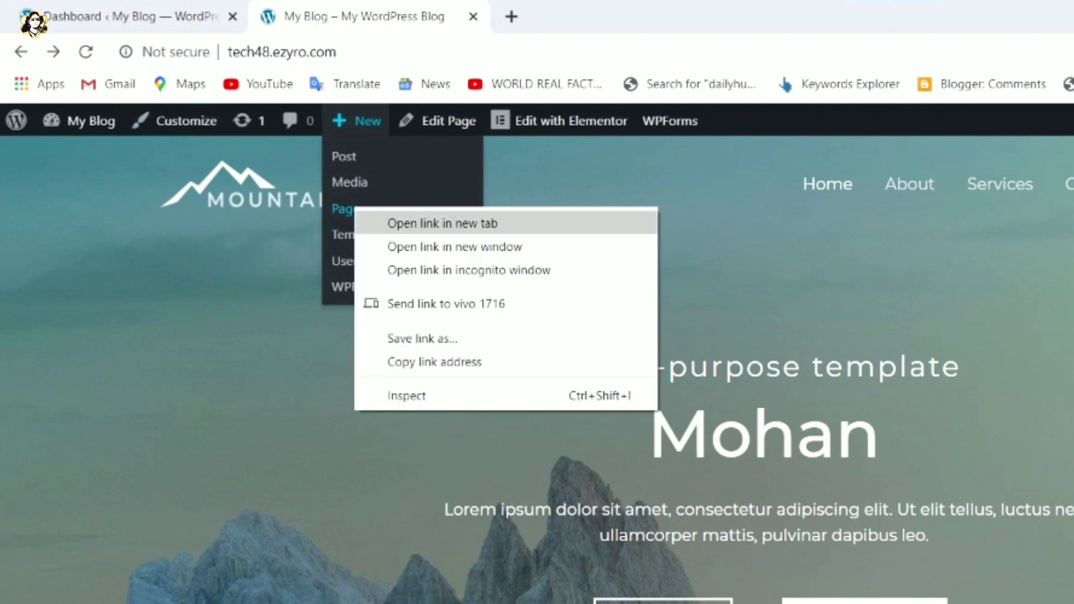
{"action": "left_click", "coordinate": [442, 223]}
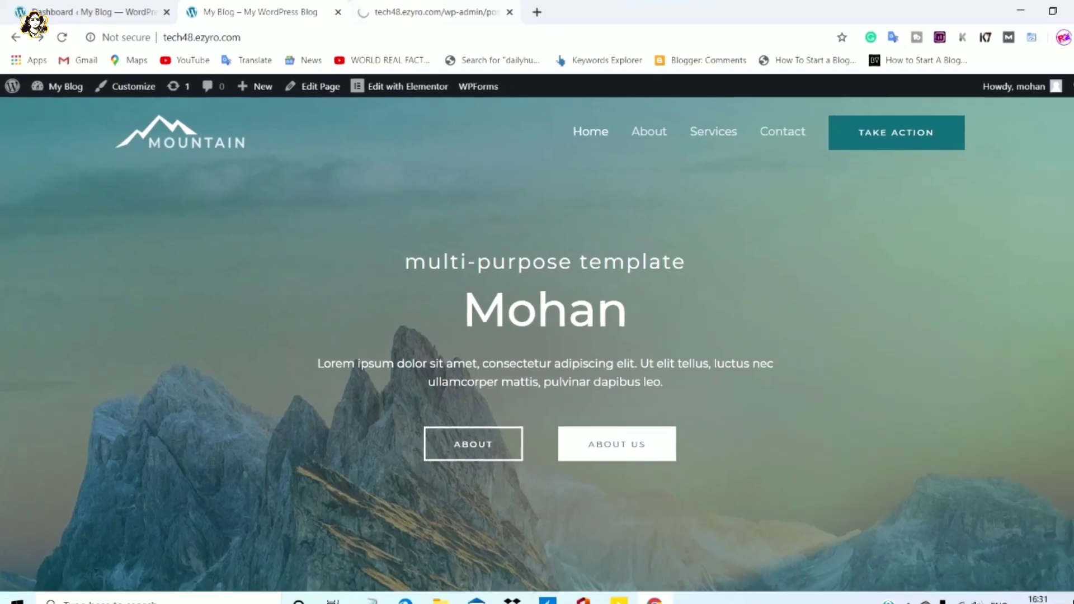
{"action": "key", "text": "ctrl+Tab"}
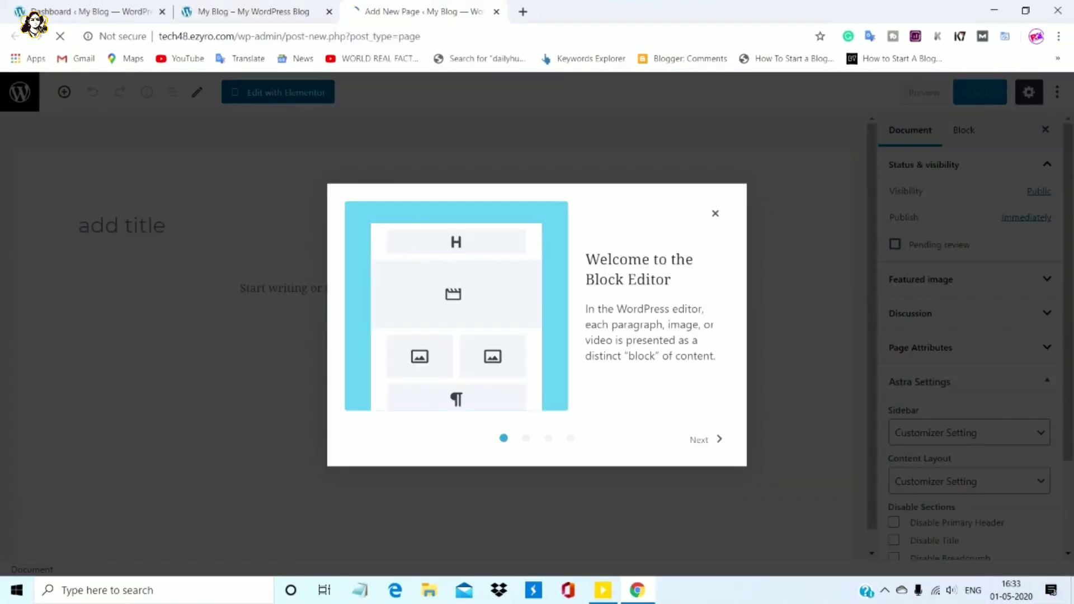
Step through and close the block editor welcome guide
{"action": "left_click", "coordinate": [704, 439]}
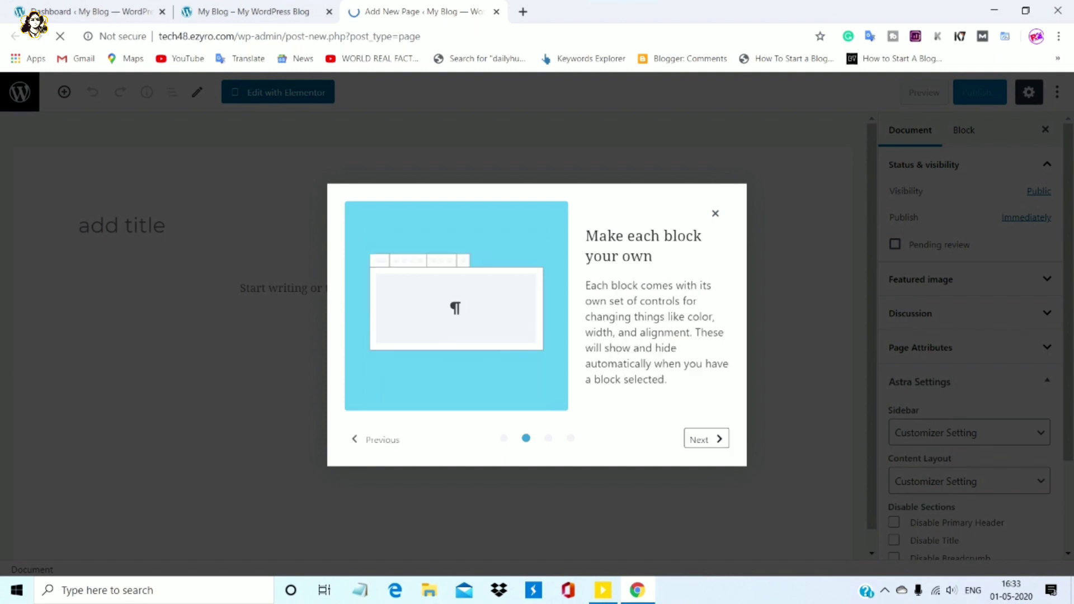
{"action": "key", "text": "Return"}
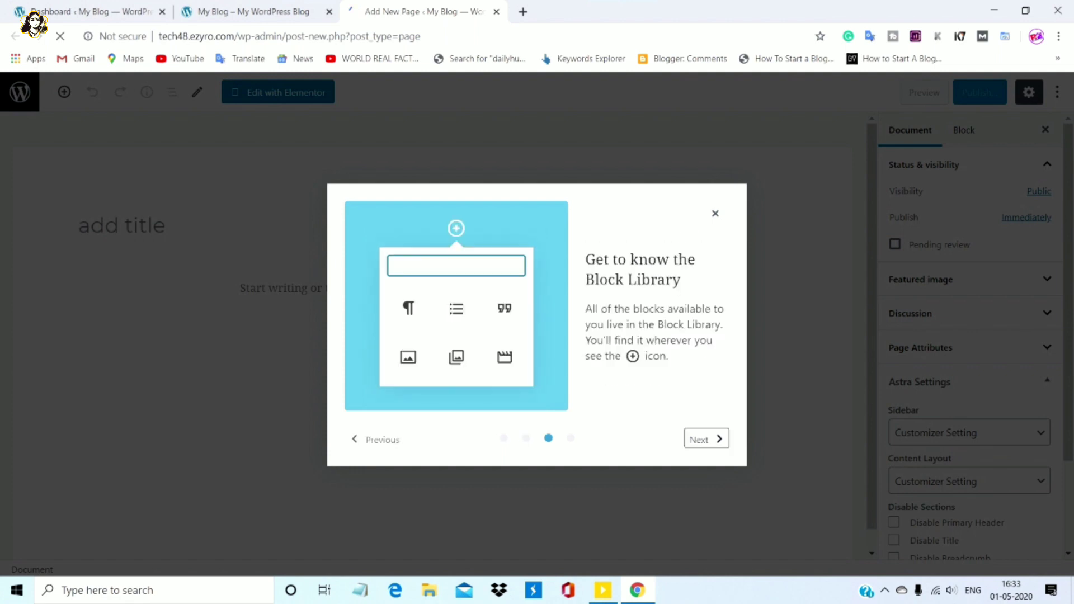
{"action": "key", "text": "Return"}
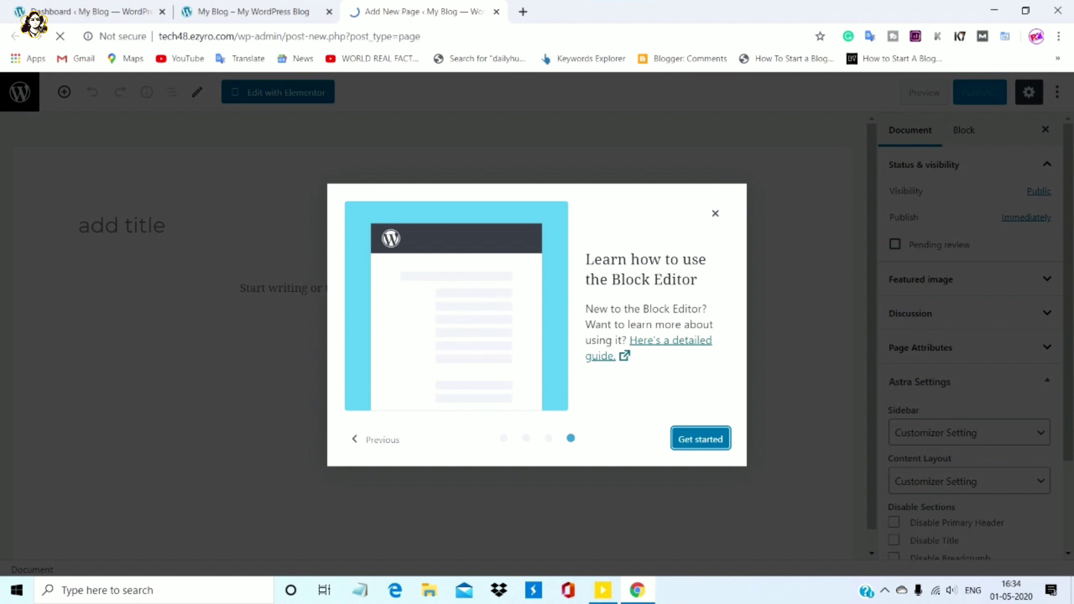
{"action": "key", "text": "Return"}
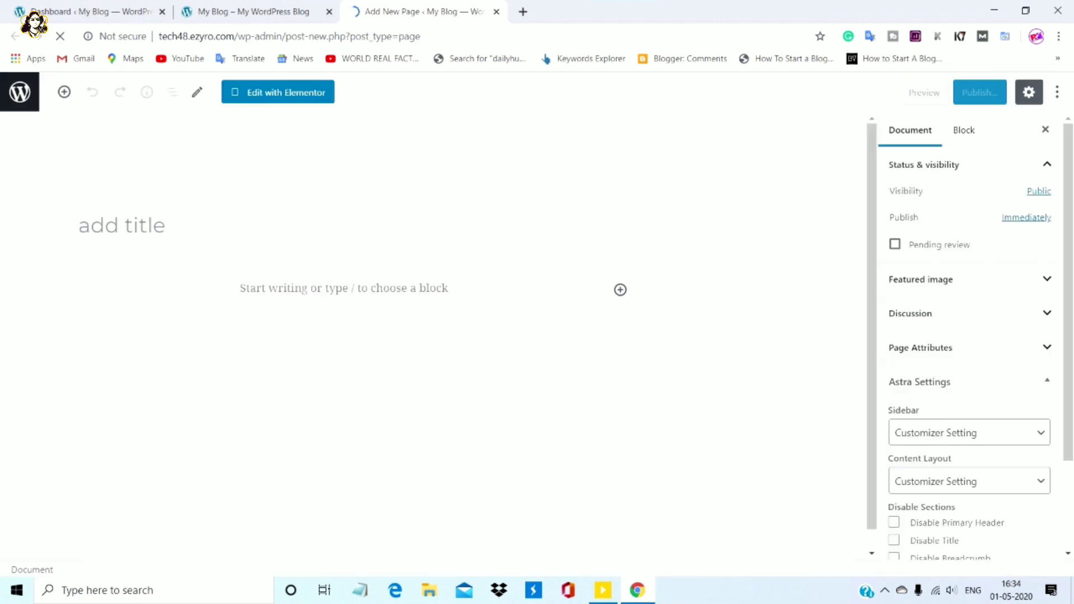
Title the new page 'my service' and return to editing the home page in Elementor
{"action": "left_click", "coordinate": [79, 225]}
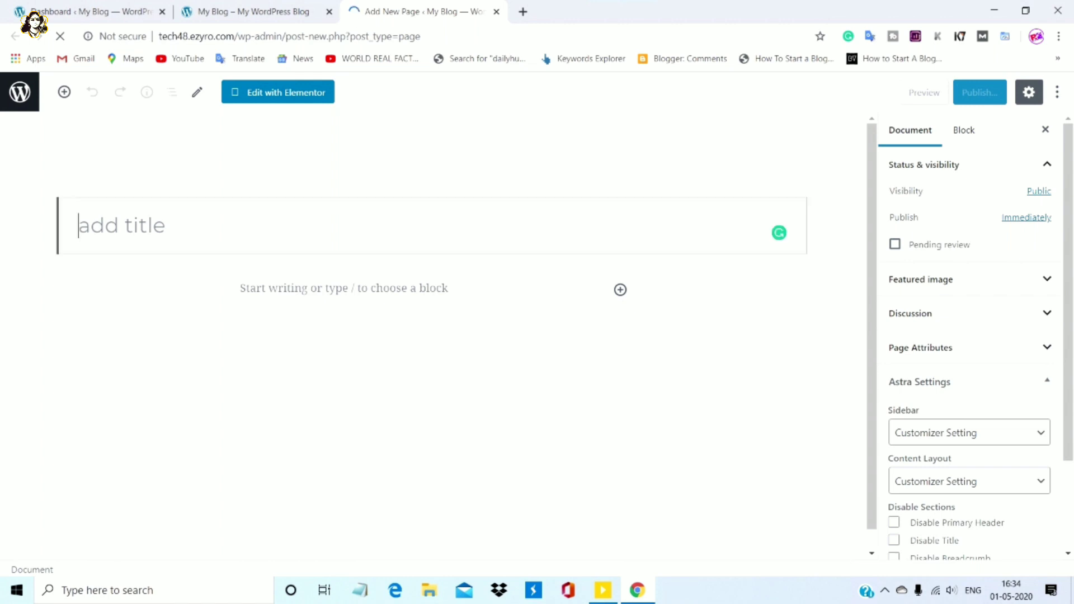
{"action": "type", "text": "my ser"}
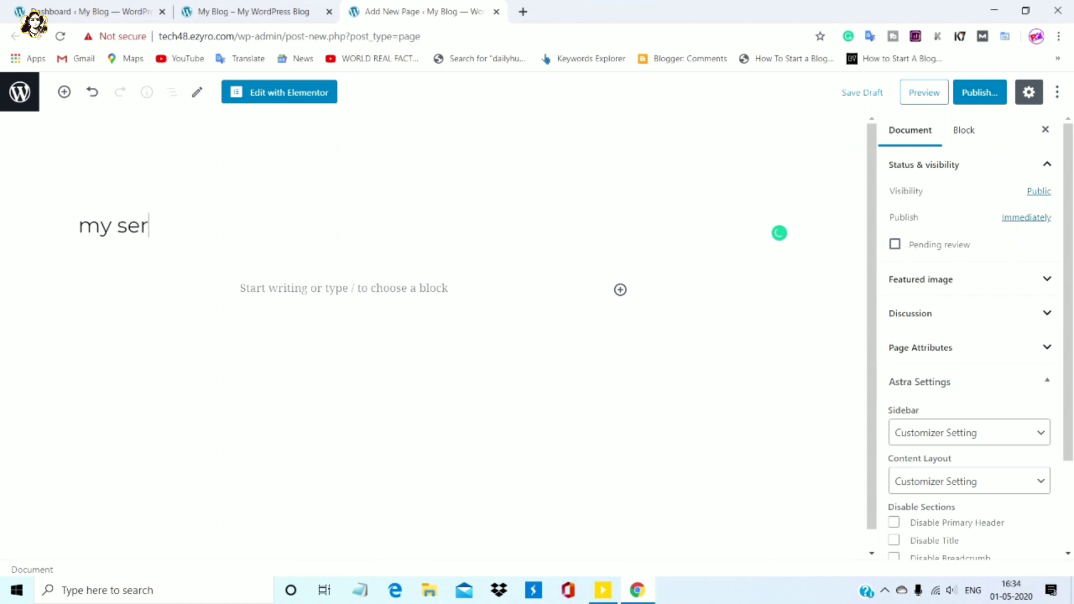
{"action": "type", "text": "vice"}
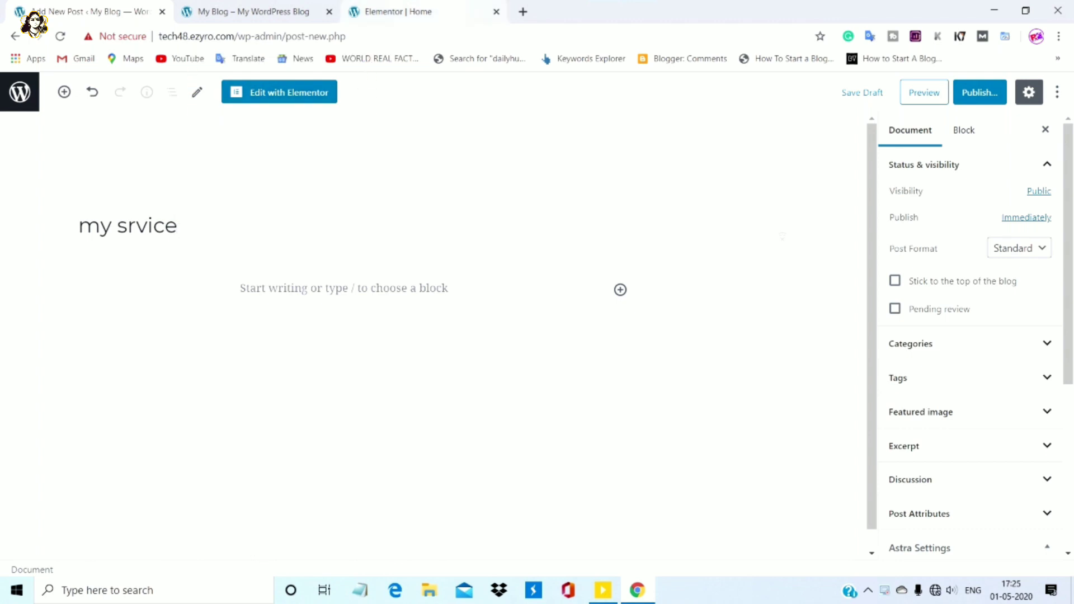
{"action": "left_click", "coordinate": [279, 92]}
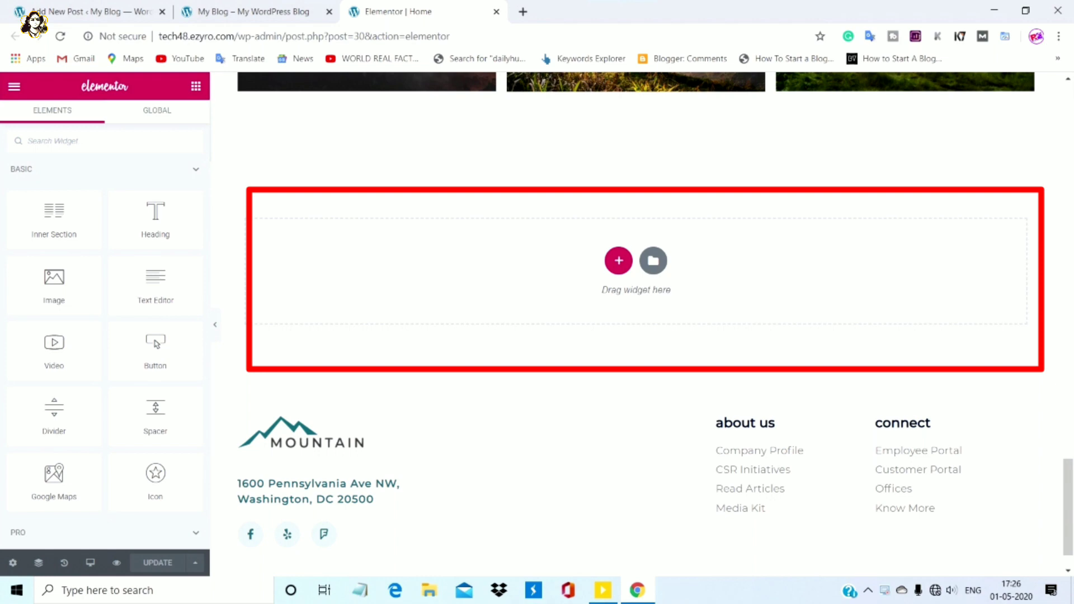
{"action": "left_click", "coordinate": [253, 12]}
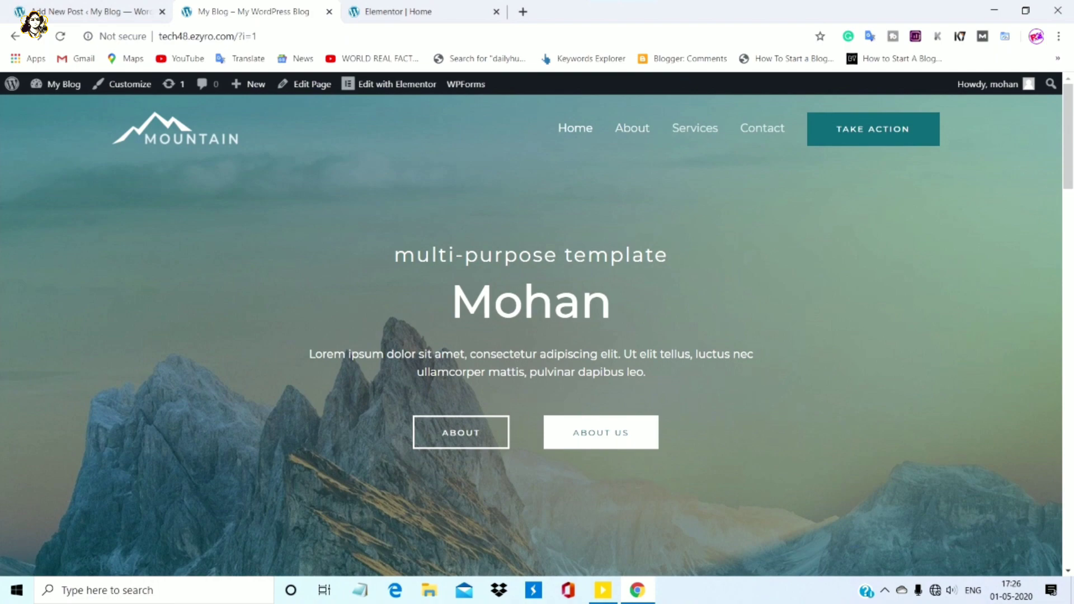
{"action": "left_click", "coordinate": [398, 12]}
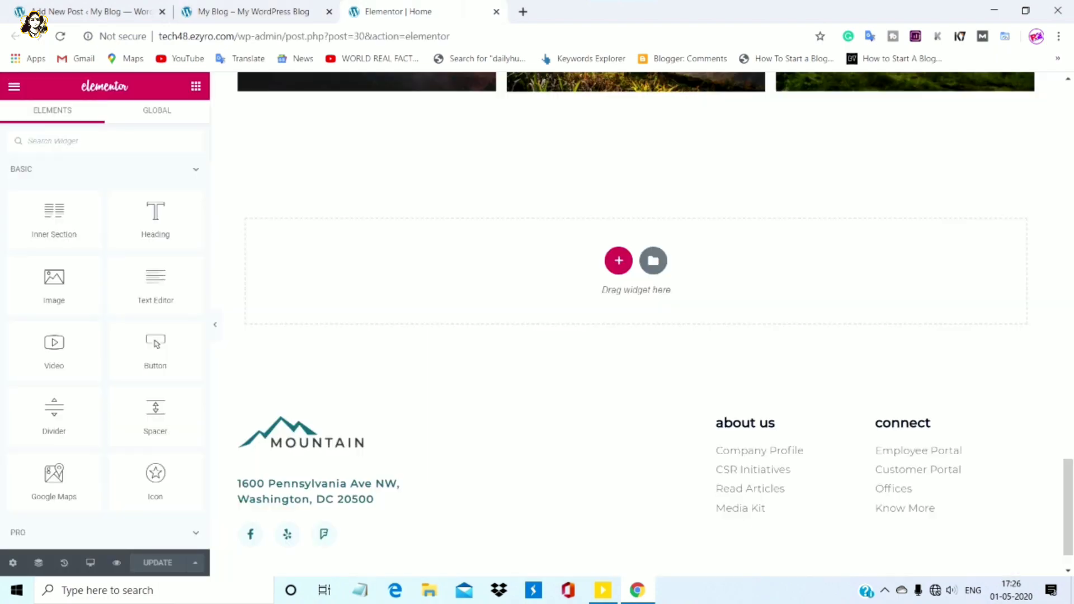
{"action": "mouse_move", "coordinate": [1069, 507]}
{"action": "left_mouse_down"}
{"action": "mouse_move", "coordinate": [1069, 334]}
{"action": "mouse_move", "coordinate": [1068, 517]}
{"action": "left_mouse_up"}
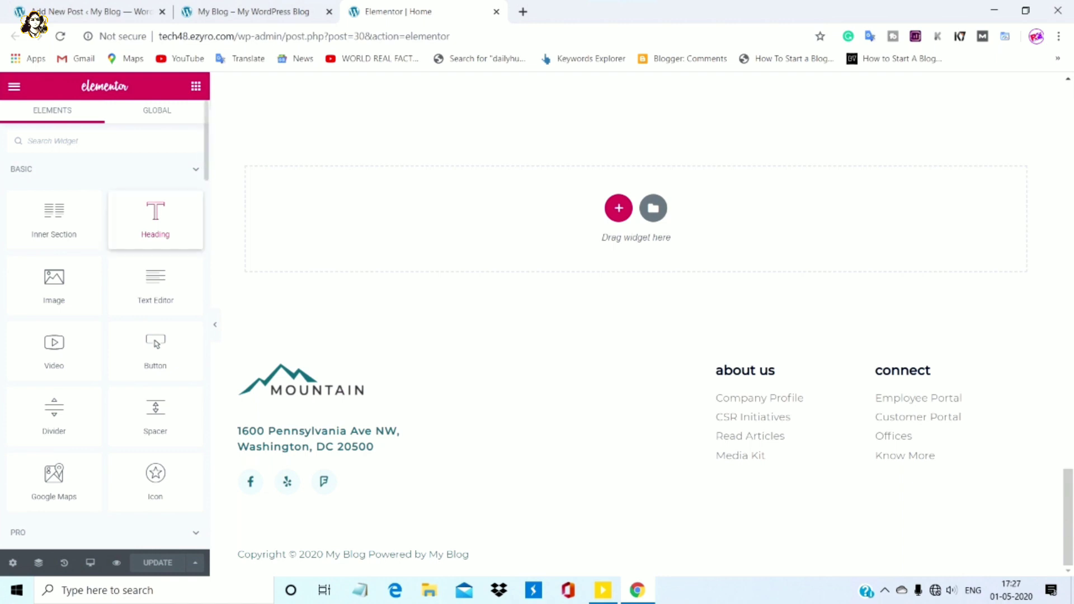
Drop a heading above the footer, retitle it 'my web', then delete that section
{"action": "left_click_drag", "start_coordinate": [155, 218], "coordinate": [618, 207]}
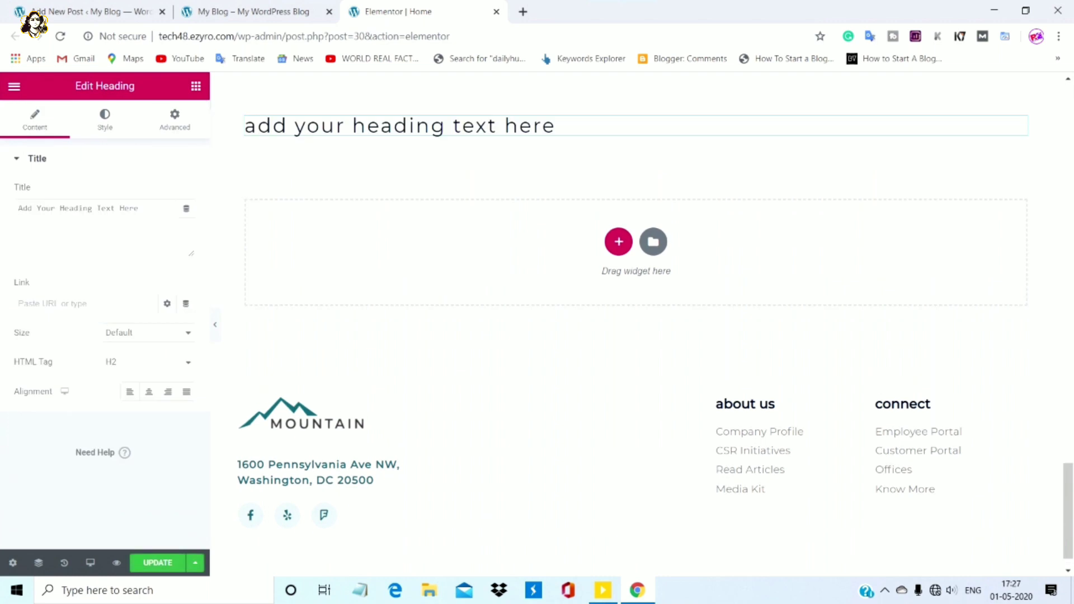
{"action": "left_click_drag", "start_coordinate": [557, 126], "coordinate": [244, 126]}
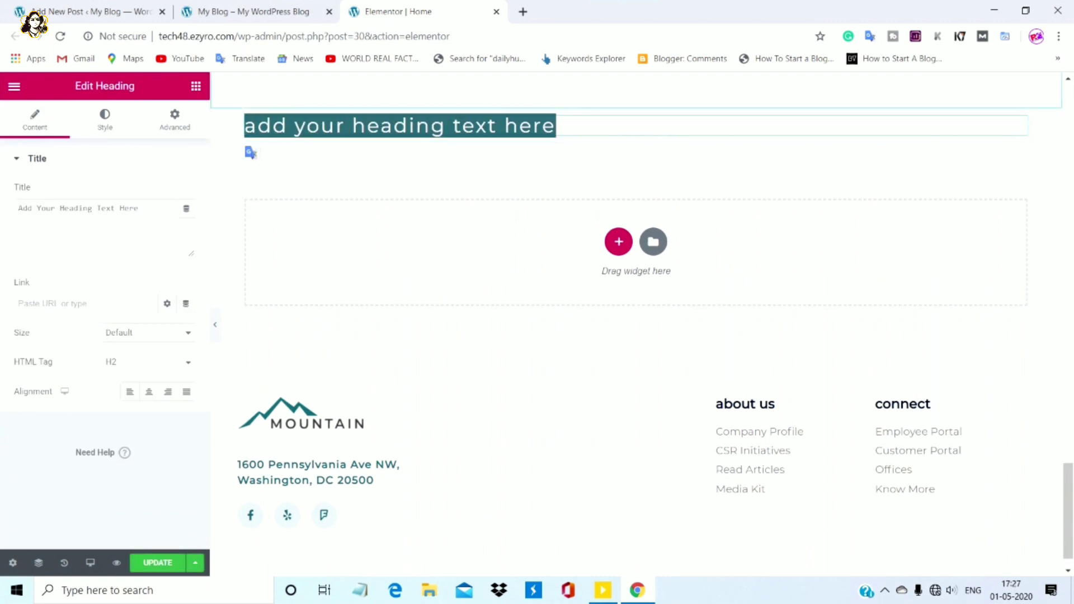
{"action": "left_click", "coordinate": [556, 126]}
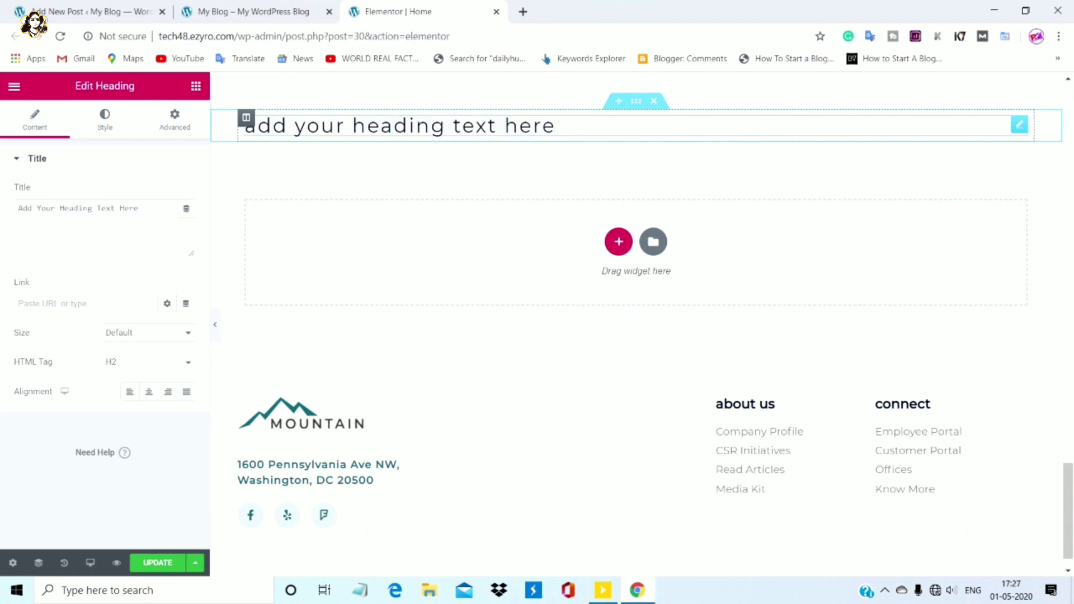
{"action": "key", "text": "BackSpace"}
{"action": "key", "text": "BackSpace"}
{"action": "key", "text": "BackSpace"}
{"action": "key", "text": "BackSpace"}
{"action": "key", "text": "BackSpace"}
{"action": "key", "text": "BackSpace"}
{"action": "key", "text": "BackSpace"}
{"action": "key", "text": "BackSpace"}
{"action": "key", "text": "BackSpace"}
{"action": "key", "text": "BackSpace"}
{"action": "key", "text": "BackSpace"}
{"action": "key", "text": "BackSpace"}
{"action": "key", "text": "BackSpace"}
{"action": "key", "text": "BackSpace"}
{"action": "key", "text": "BackSpace"}
{"action": "key", "text": "BackSpace"}
{"action": "key", "text": "BackSpace"}
{"action": "key", "text": "BackSpace"}
{"action": "key", "text": "BackSpace"}
{"action": "key", "text": "BackSpace"}
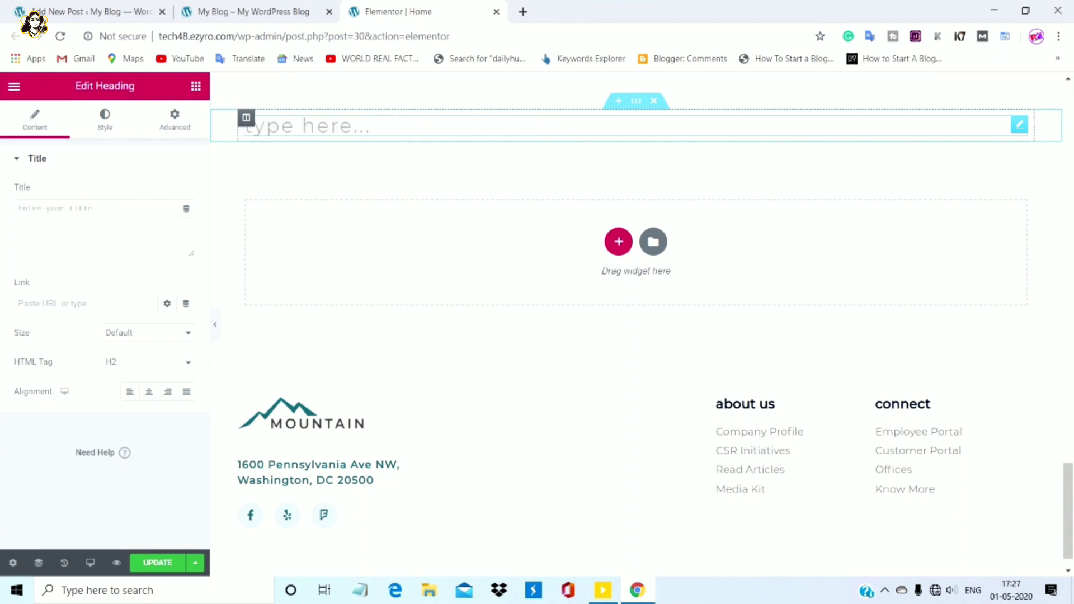
{"action": "type", "text": "my web"}
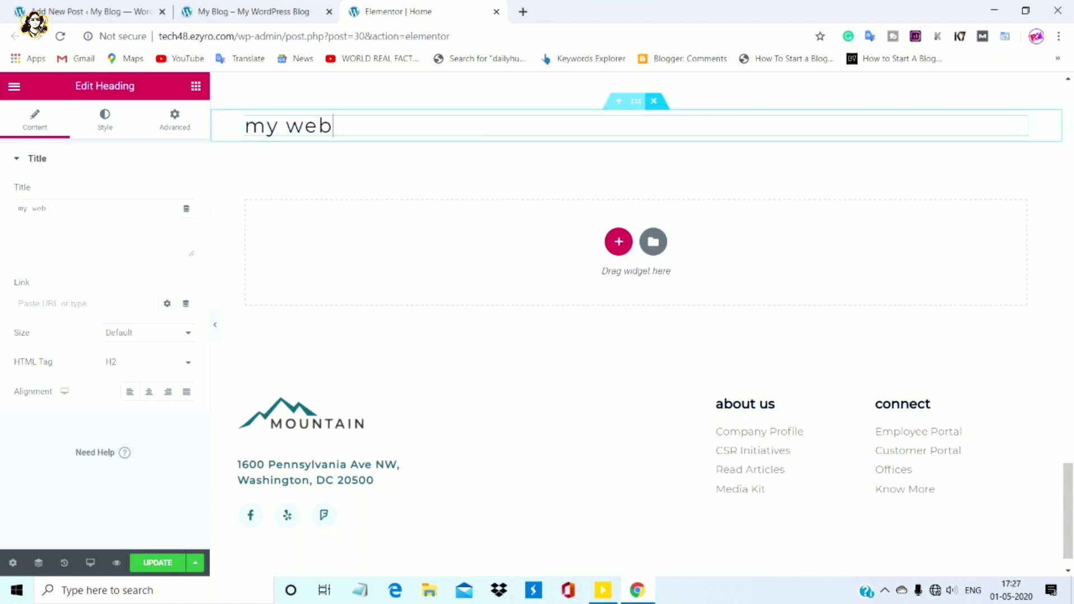
{"action": "left_click", "coordinate": [654, 101]}
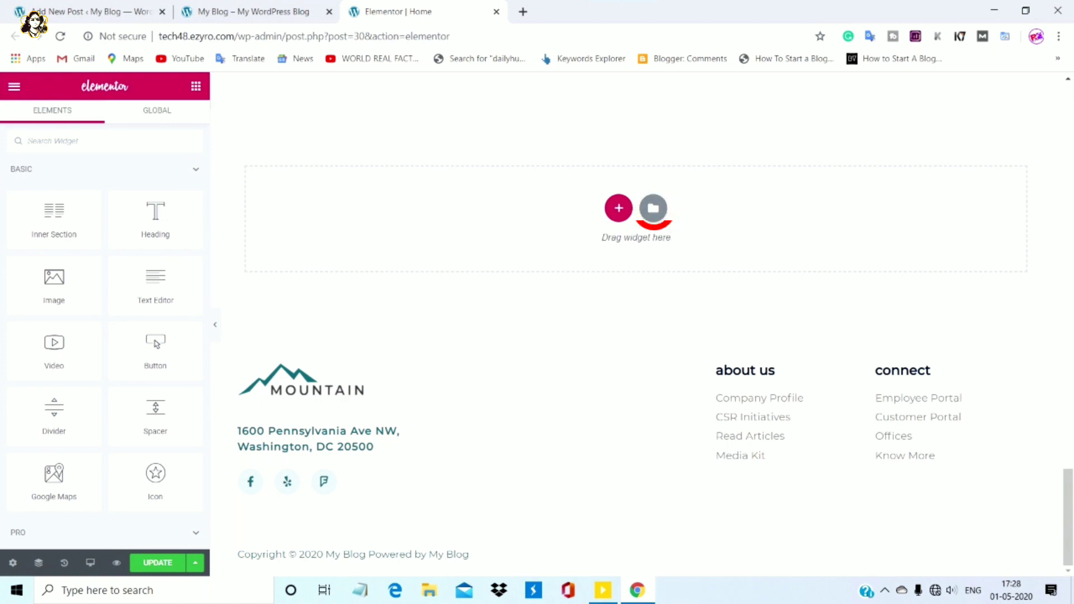
Browse the Library's Pages templates, close it without inserting, and return to the My Blog tab
{"action": "left_click", "coordinate": [653, 208]}
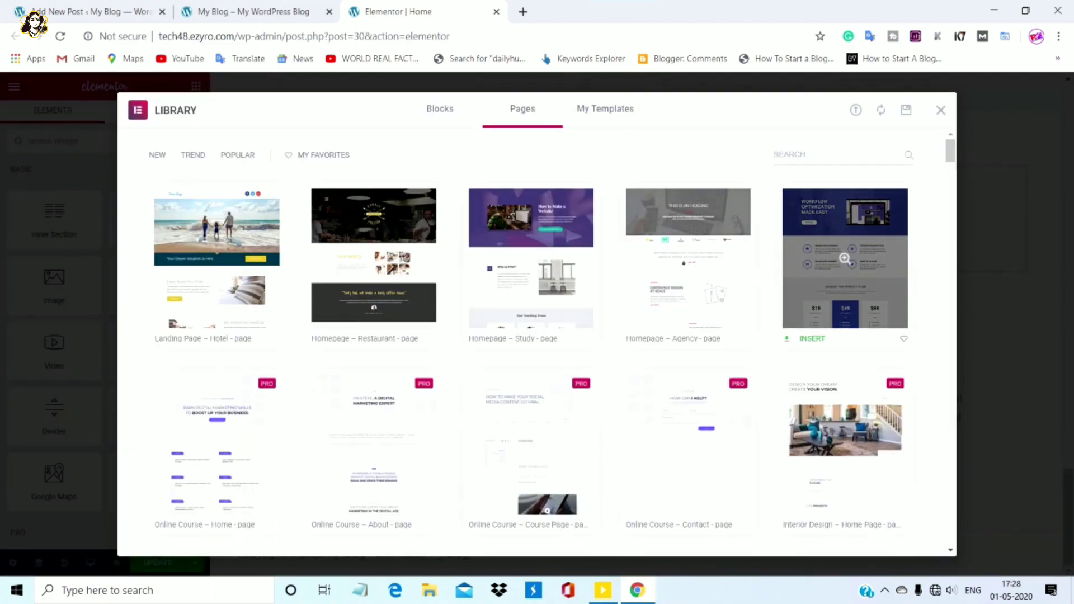
{"action": "left_click_drag", "start_coordinate": [951, 151], "coordinate": [951, 224]}
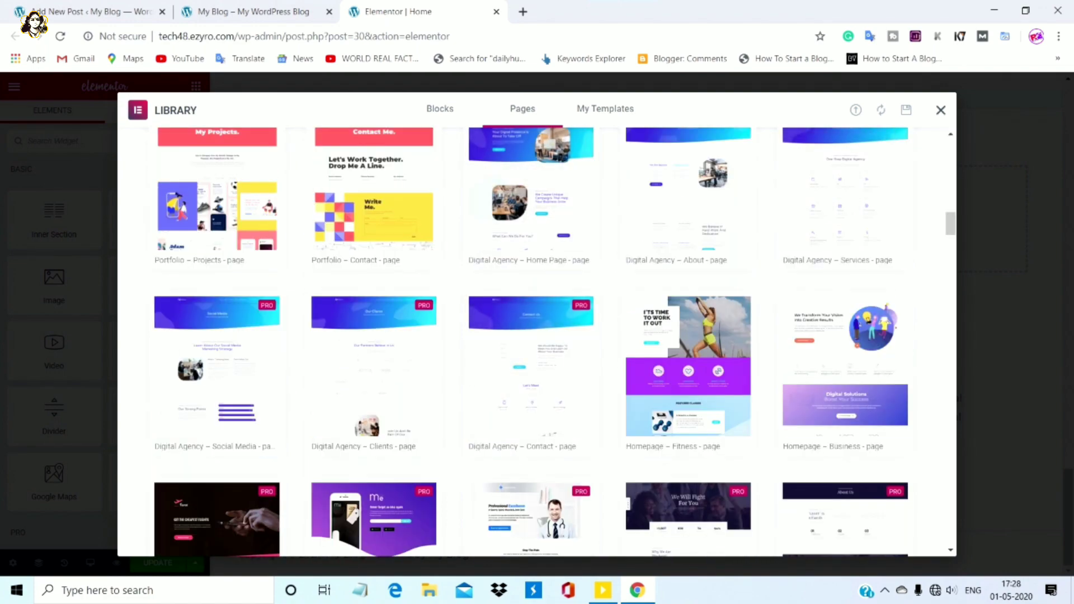
{"action": "left_click", "coordinate": [941, 110]}
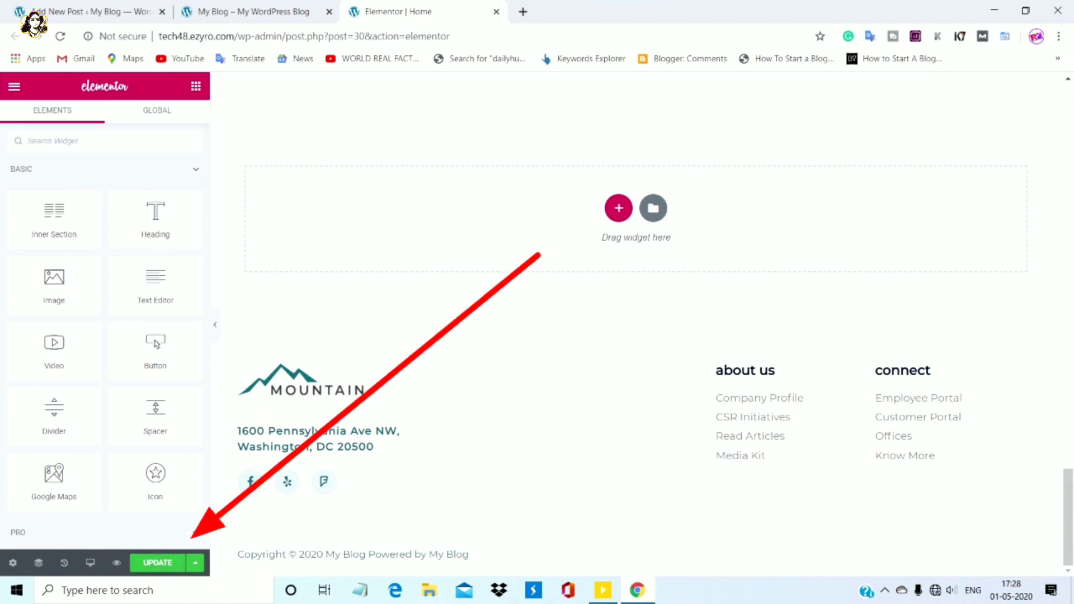
{"action": "left_click", "coordinate": [252, 11]}
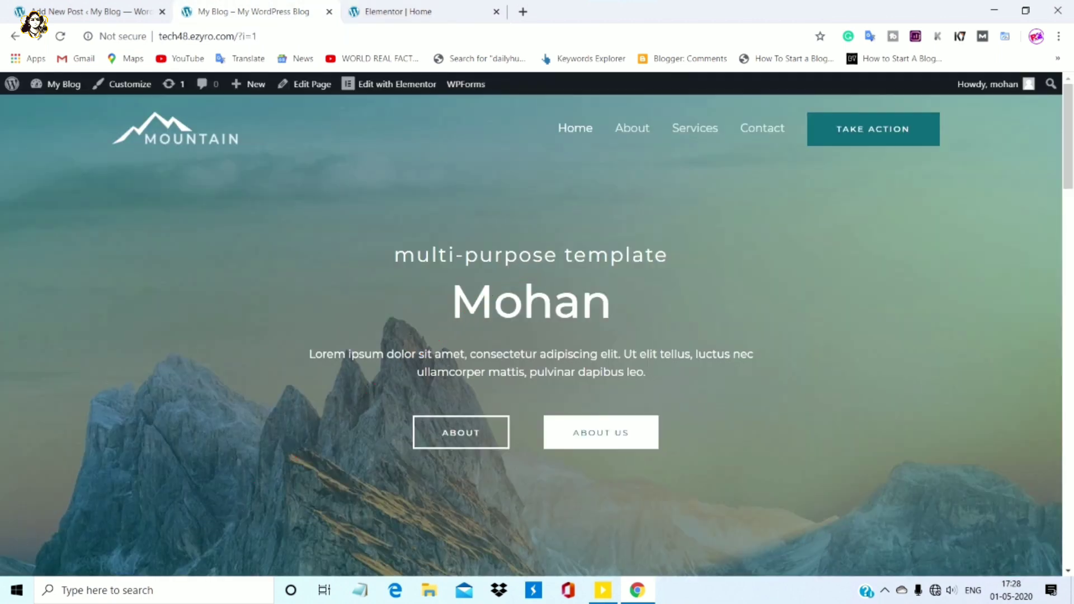
From the admin posts list, briefly start a new post, go back, and open Installed Plugins
{"action": "left_click", "coordinate": [89, 11]}
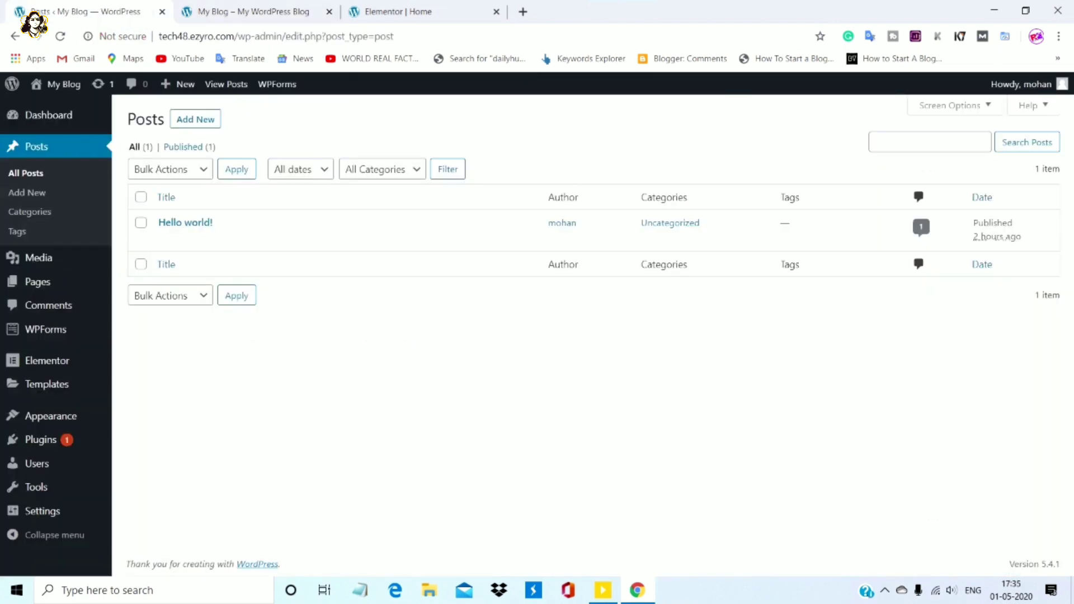
{"action": "mouse_move", "coordinate": [185, 223]}
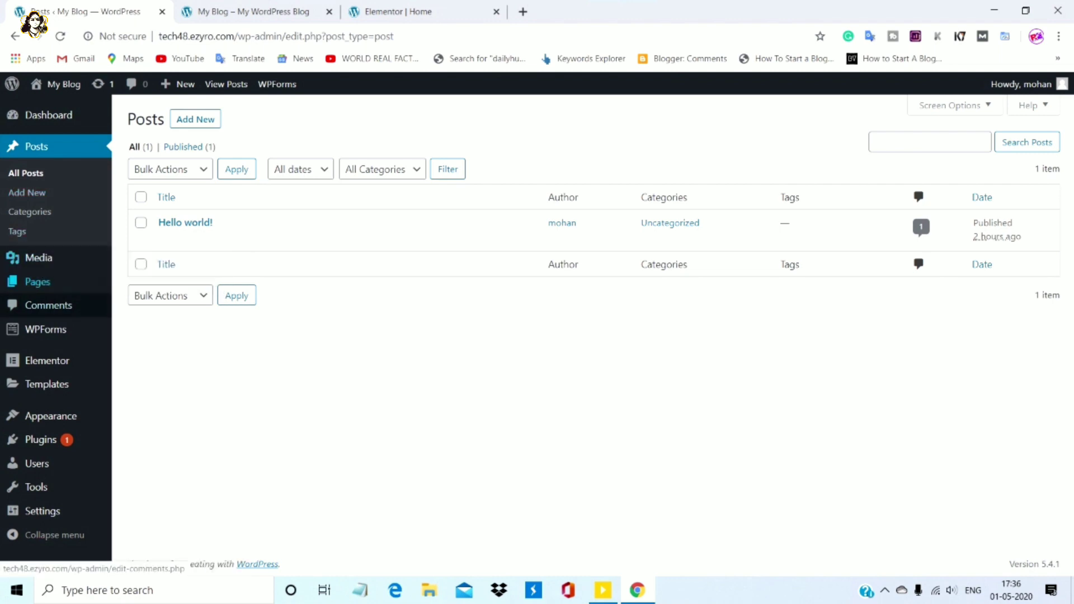
{"action": "mouse_move", "coordinate": [47, 360]}
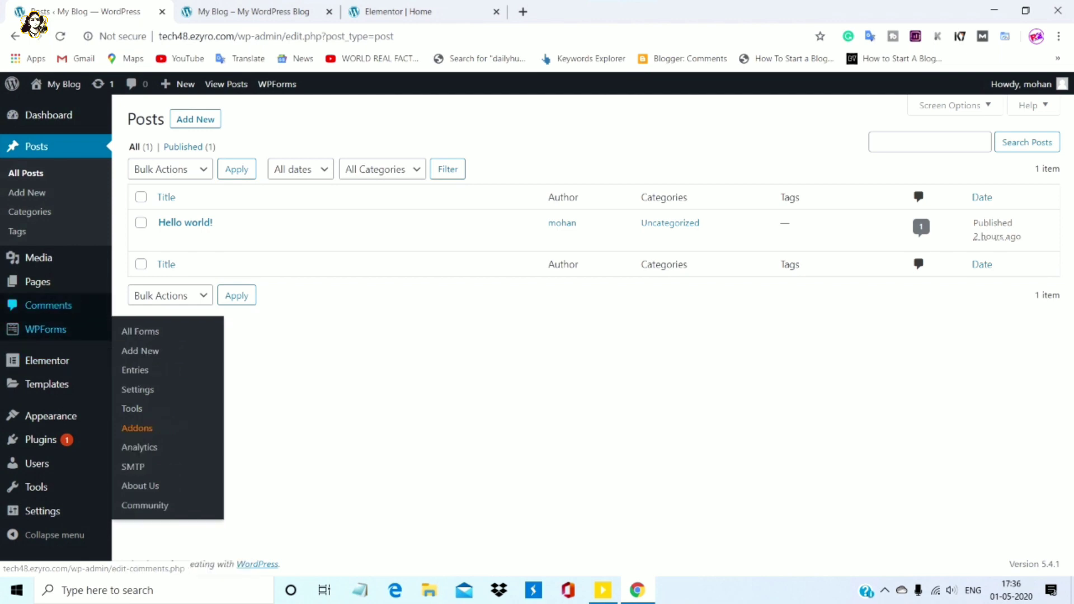
{"action": "mouse_move", "coordinate": [47, 384]}
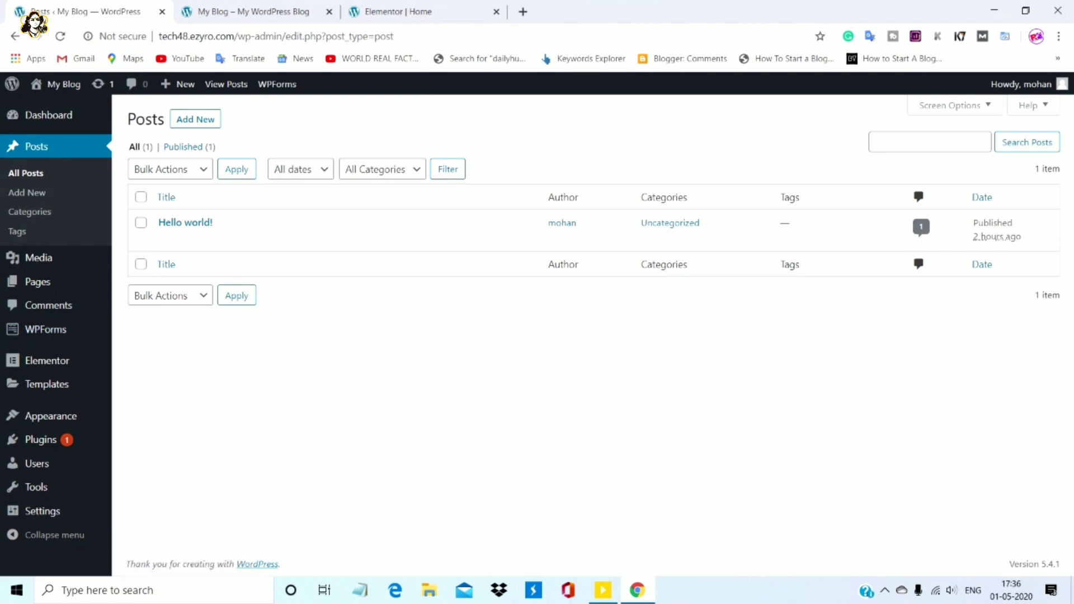
{"action": "mouse_move", "coordinate": [38, 257]}
{"action": "left_click", "coordinate": [195, 119]}
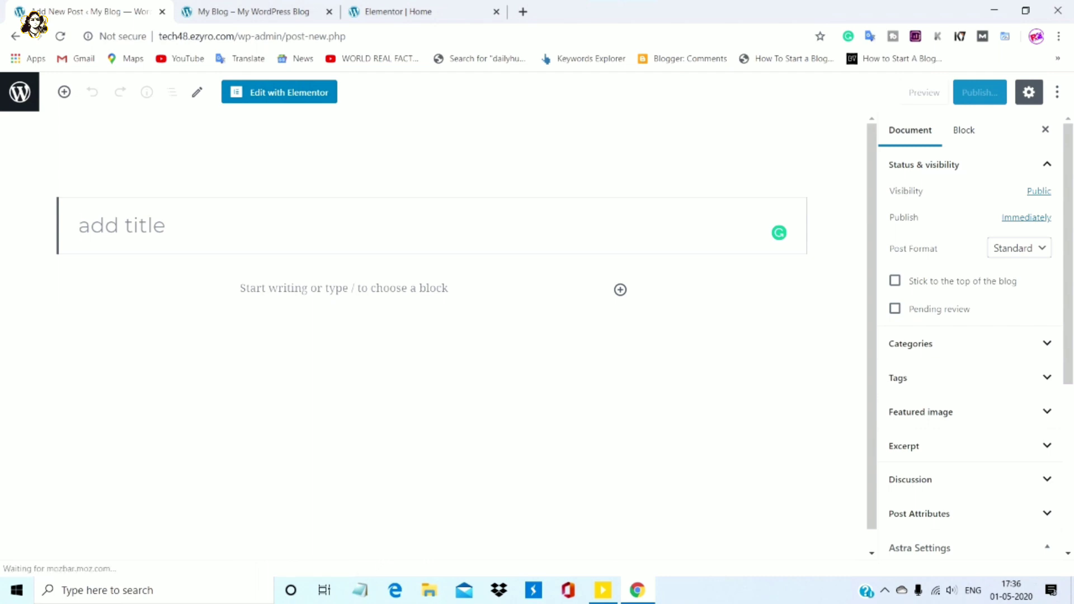
{"action": "key", "text": "alt+Left"}
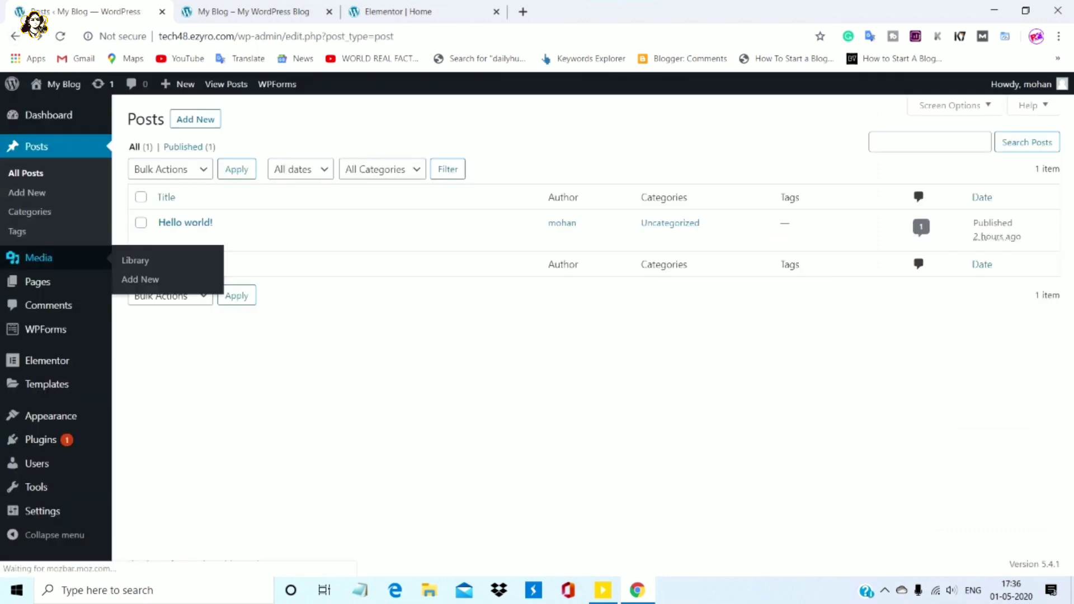
{"action": "mouse_move", "coordinate": [40, 440]}
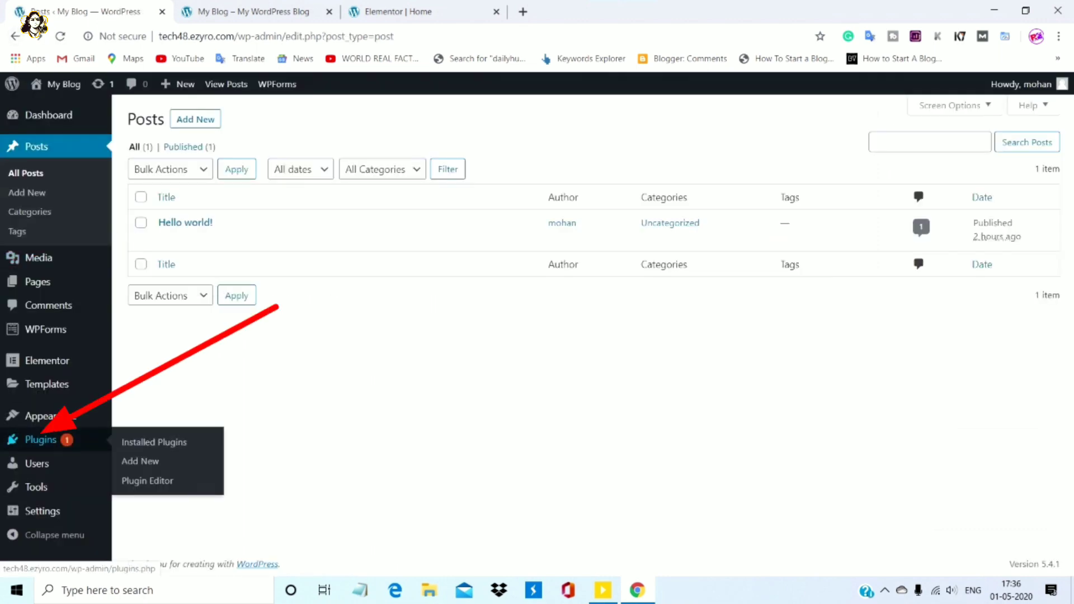
{"action": "left_click", "coordinate": [41, 440]}
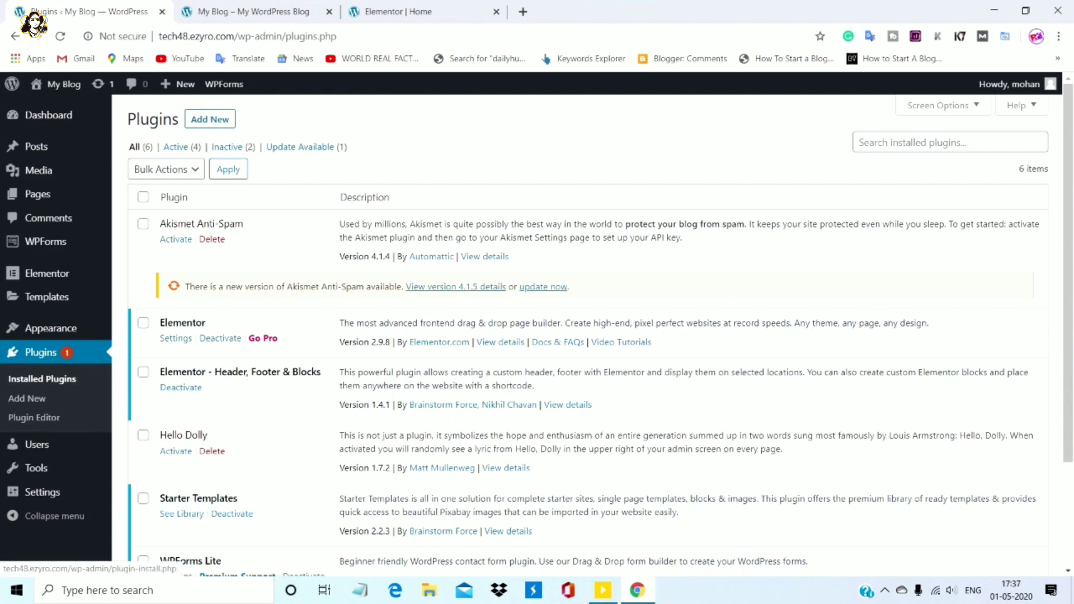
Open Add Plugins and show the Popular listing, including Contact Form 7
{"action": "left_click", "coordinate": [210, 119]}
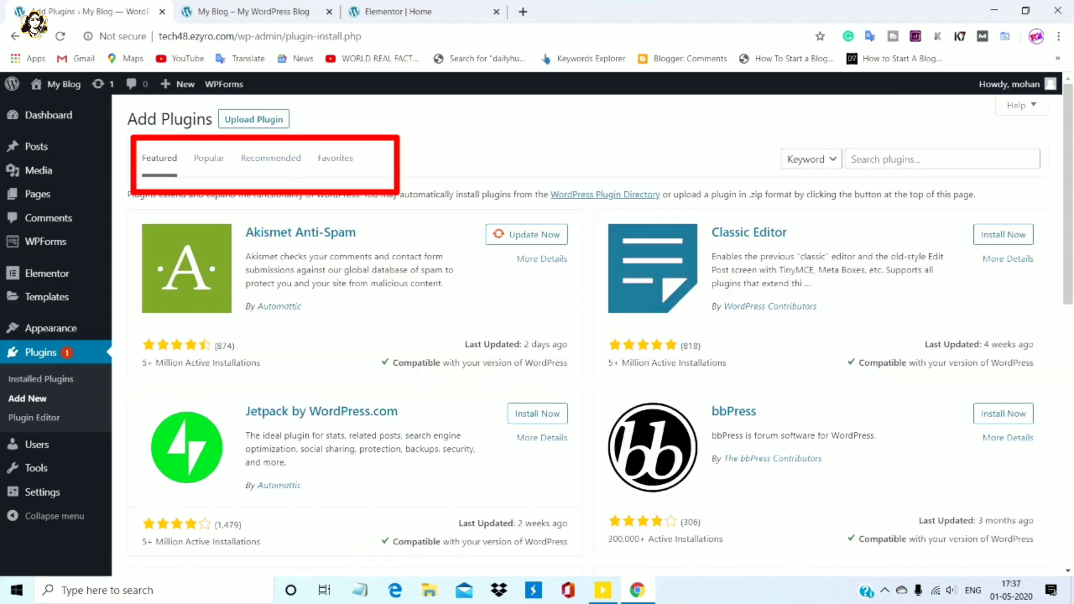
{"action": "left_click", "coordinate": [209, 158]}
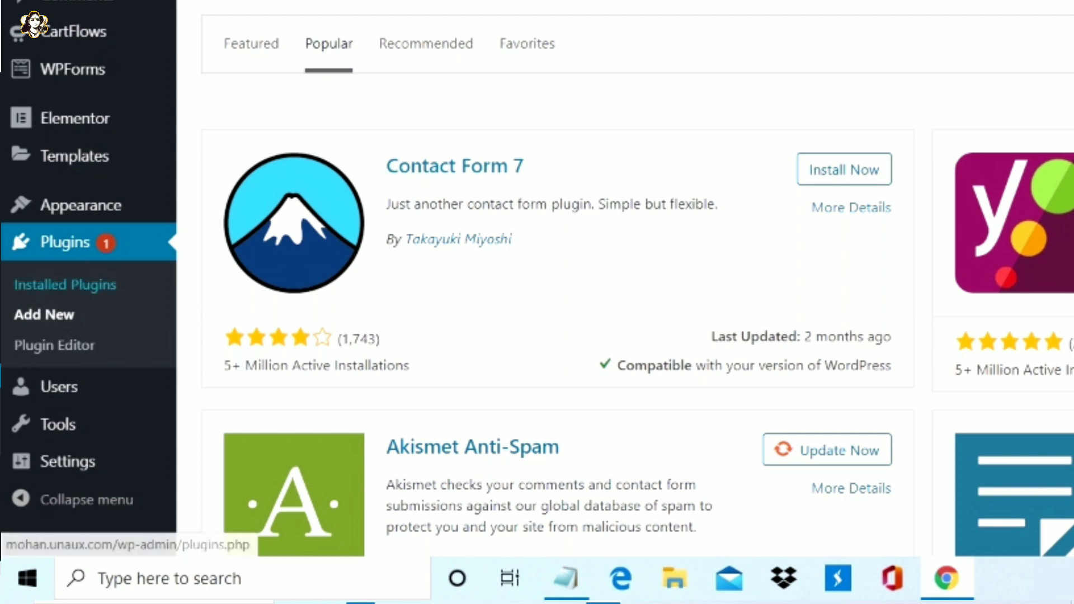
{"action": "mouse_move", "coordinate": [68, 461]}
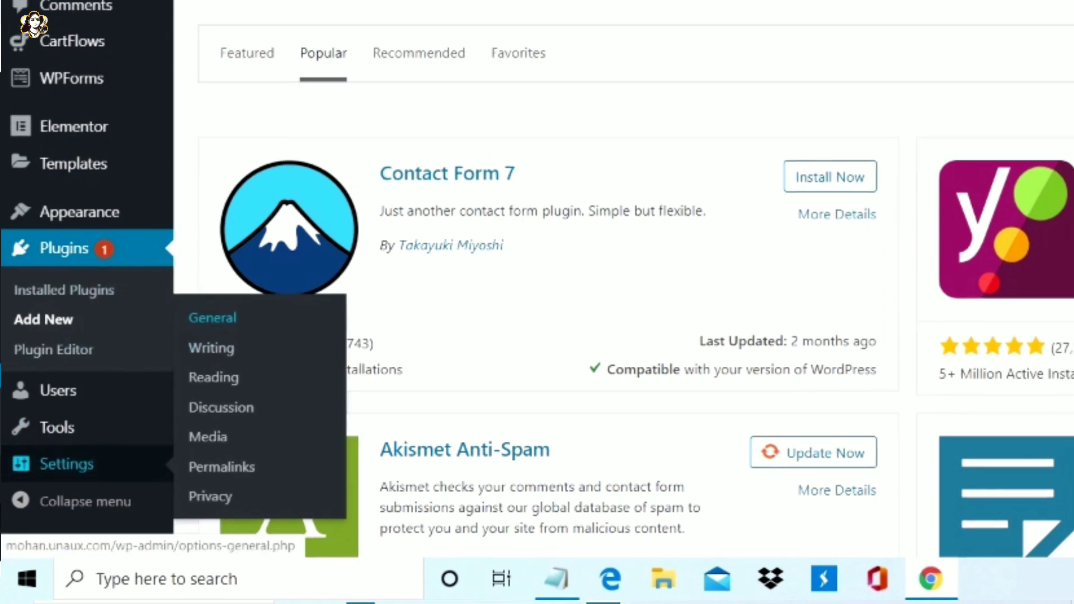
Open General Settings and check the live site's mohan.unaux.com domain in the address bar
{"action": "left_click", "coordinate": [213, 317]}
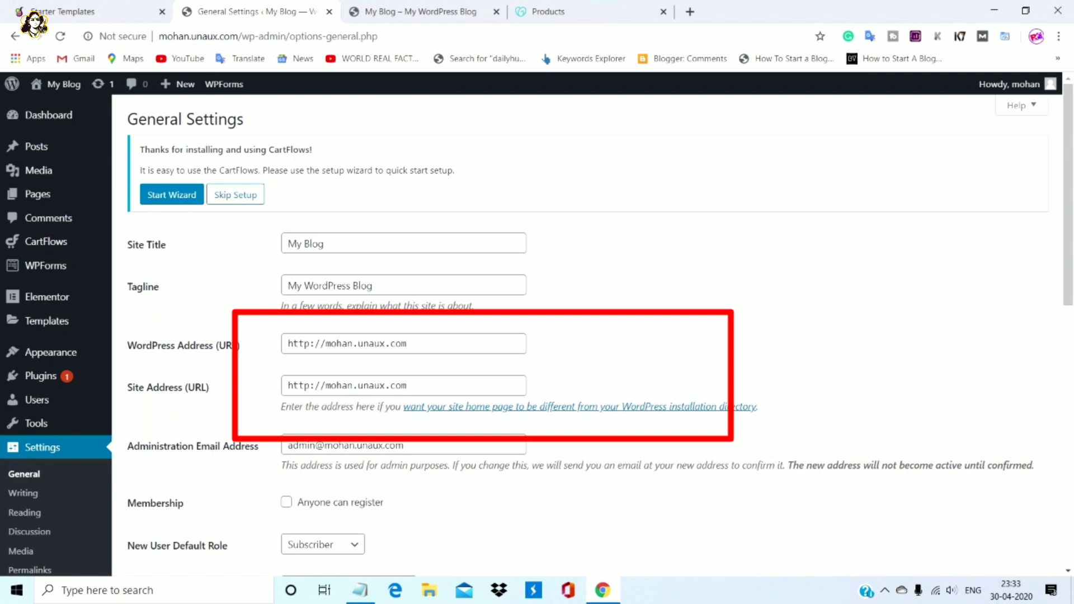
{"action": "key", "text": "ctrl+Tab"}
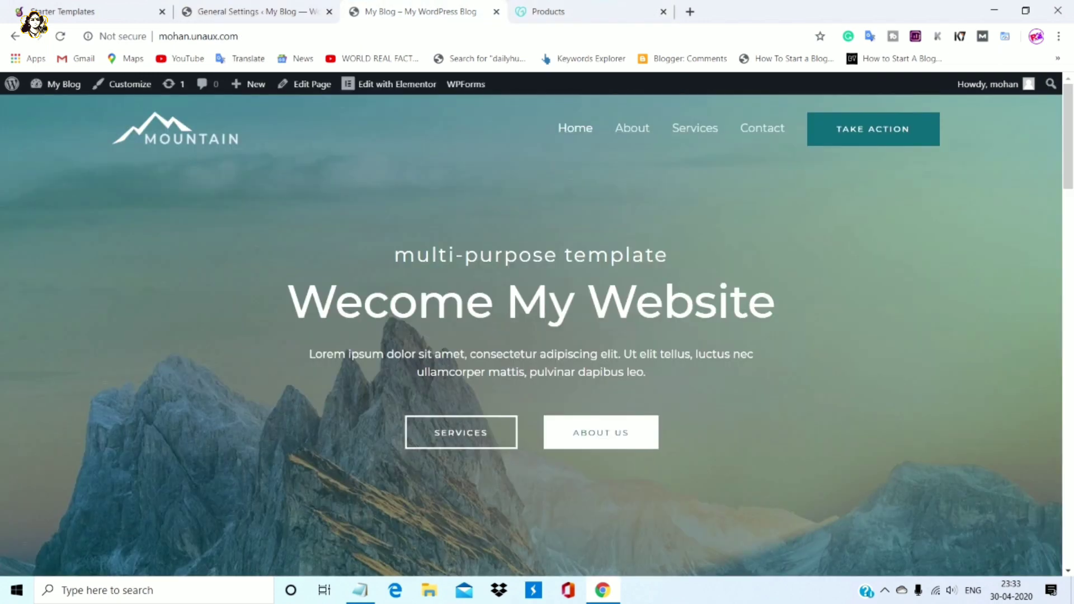
{"action": "left_click_drag", "start_coordinate": [159, 36], "coordinate": [230, 35]}
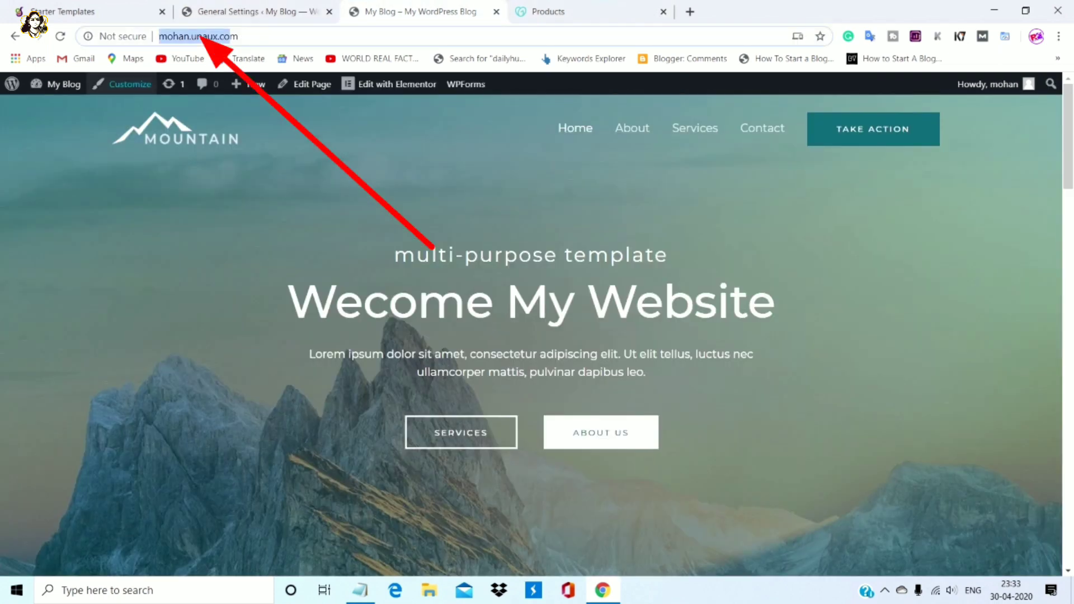
{"action": "key", "text": "ctrl+shift+Tab"}
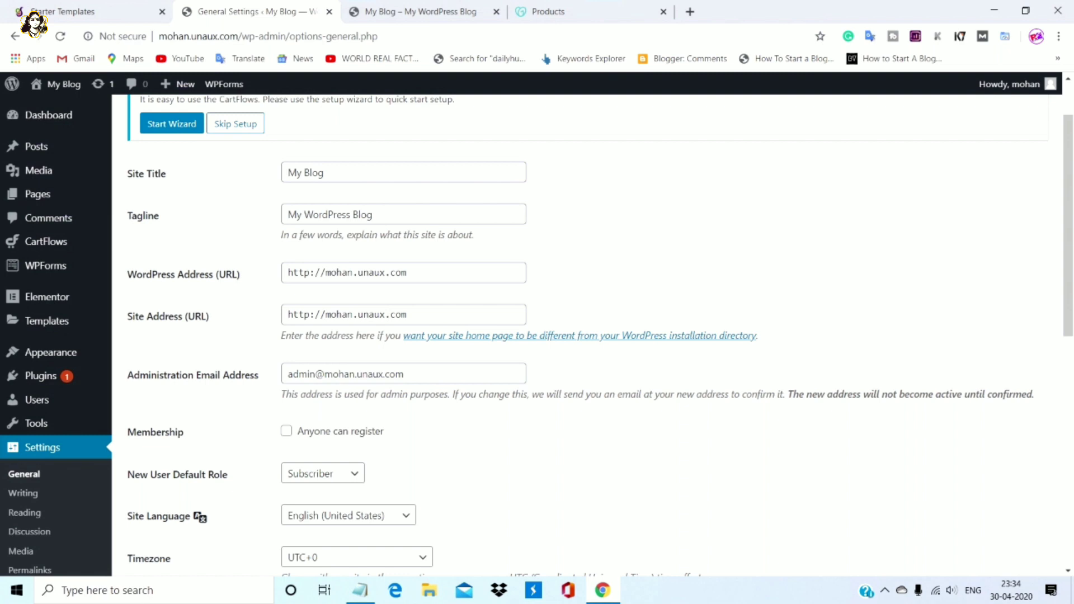
Load the ProFreeHost client login in a new tab and sign in with the account password
{"action": "key", "text": "ctrl+t"}
{"action": "type", "text": "https://profreehost.com/"}
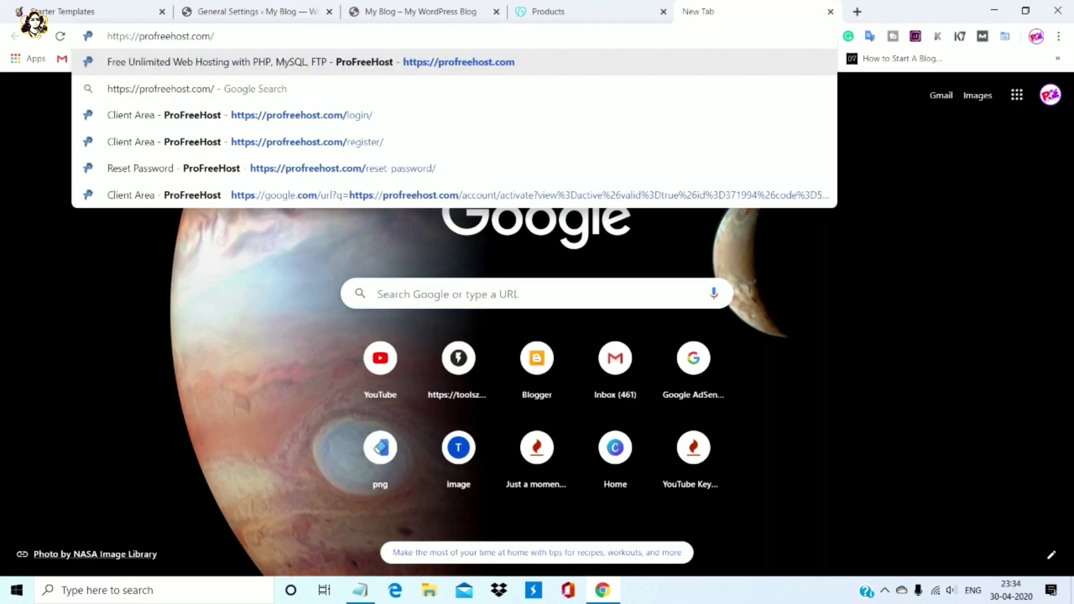
{"action": "key", "text": "Return"}
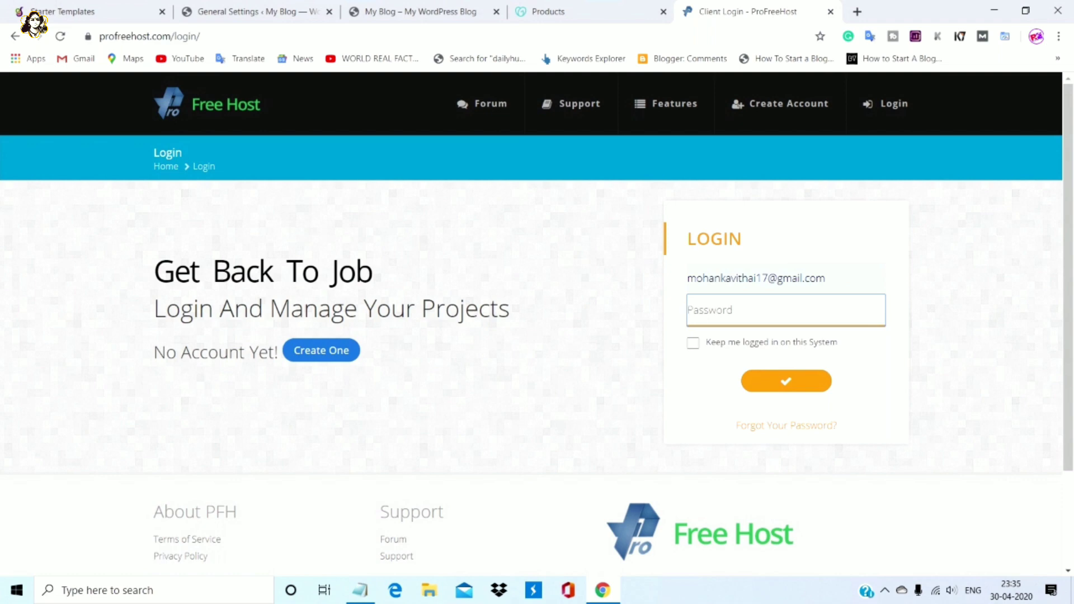
{"action": "key", "text": "ctrl+v"}
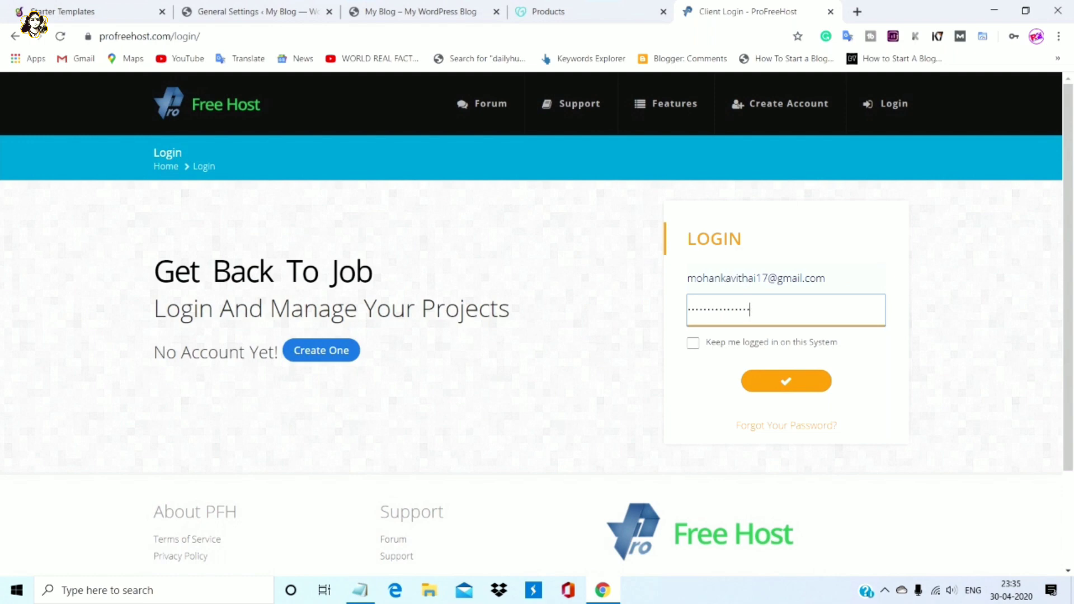
{"action": "key", "text": "Return"}
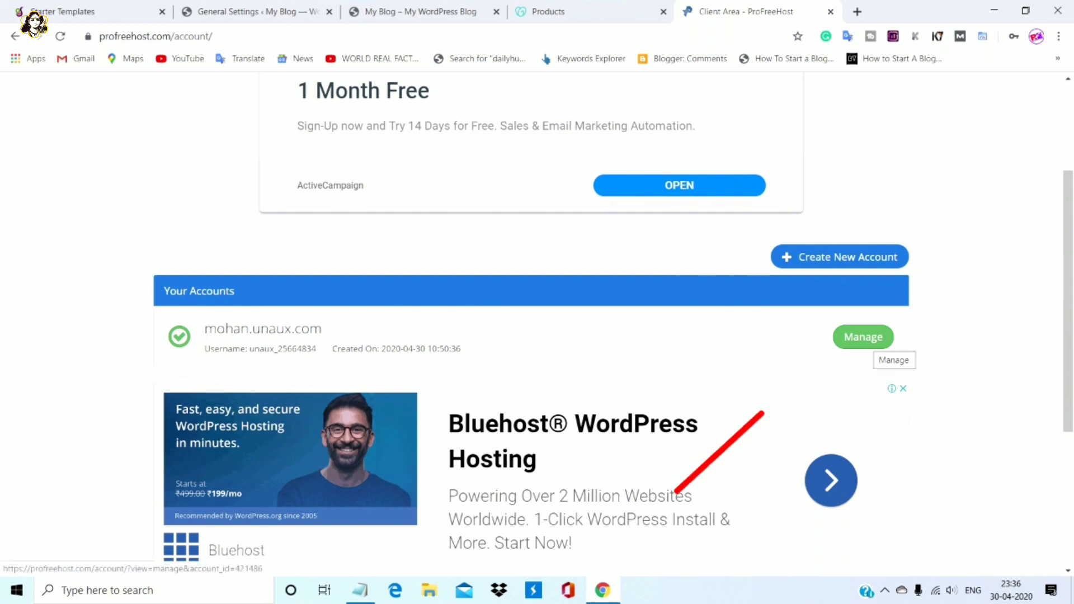
Open management for the mohan.unaux.com hosting account and go to its Control Panel
{"action": "left_click", "coordinate": [863, 337]}
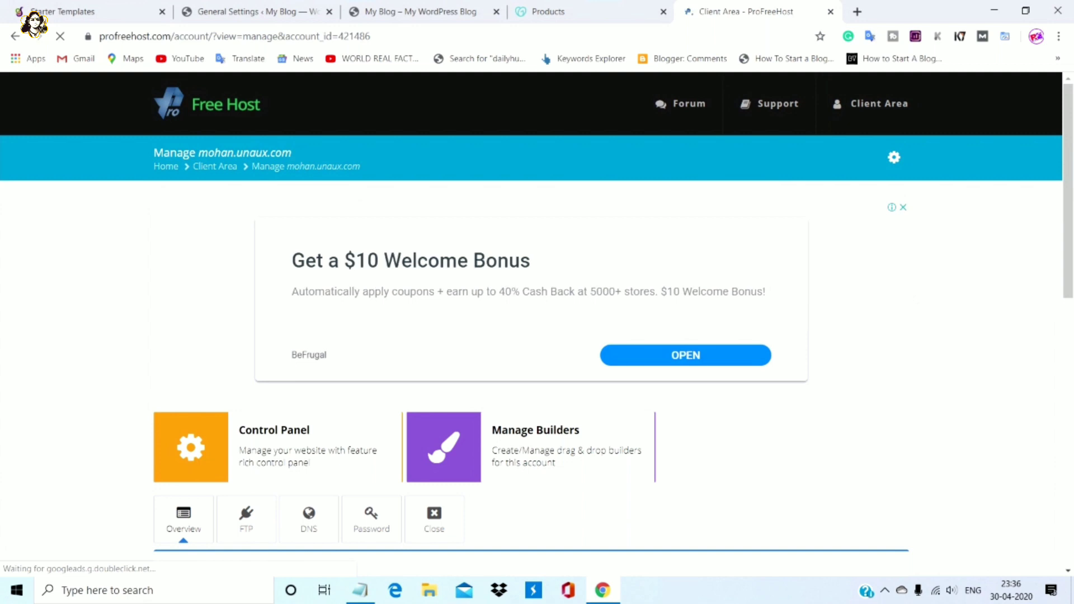
{"action": "scroll", "coordinate": [537, 319], "scroll_direction": "down", "scroll_amount": 1}
{"action": "scroll", "coordinate": [537, 319], "scroll_direction": "down", "scroll_amount": 4}
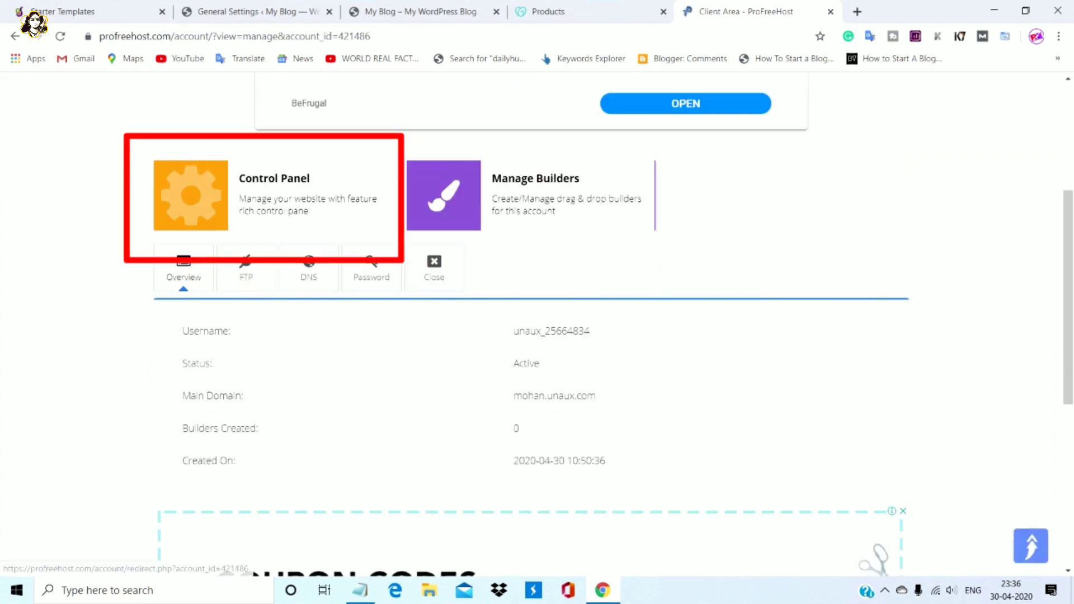
{"action": "left_click", "coordinate": [190, 195]}
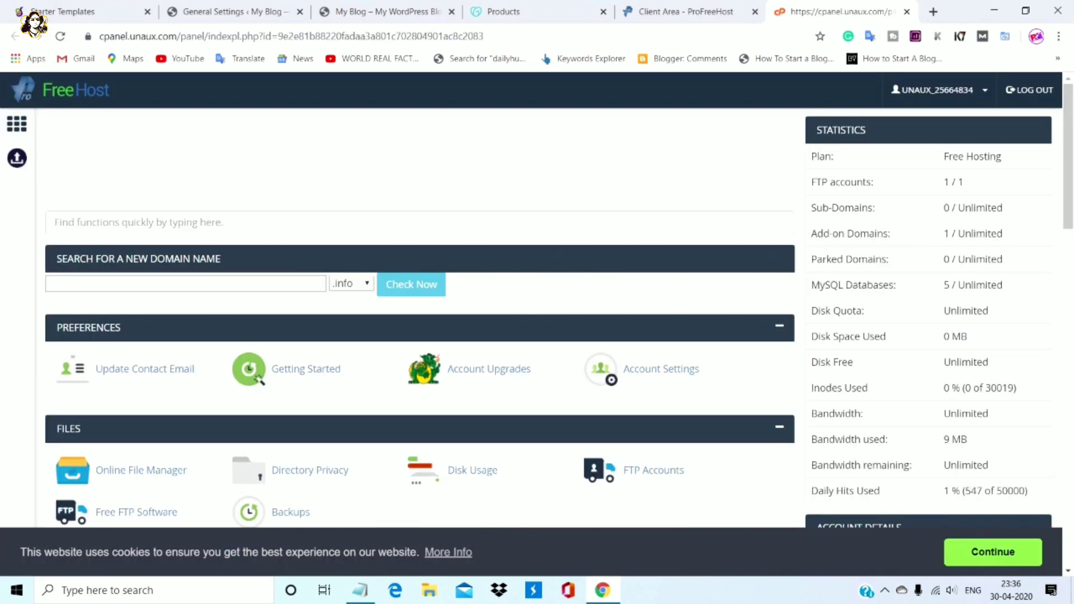
Open Aliases (Parked Domains) and paste the registrar's custom domain into the Domain Name field
{"action": "scroll", "coordinate": [537, 319], "scroll_direction": "down", "scroll_amount": 5}
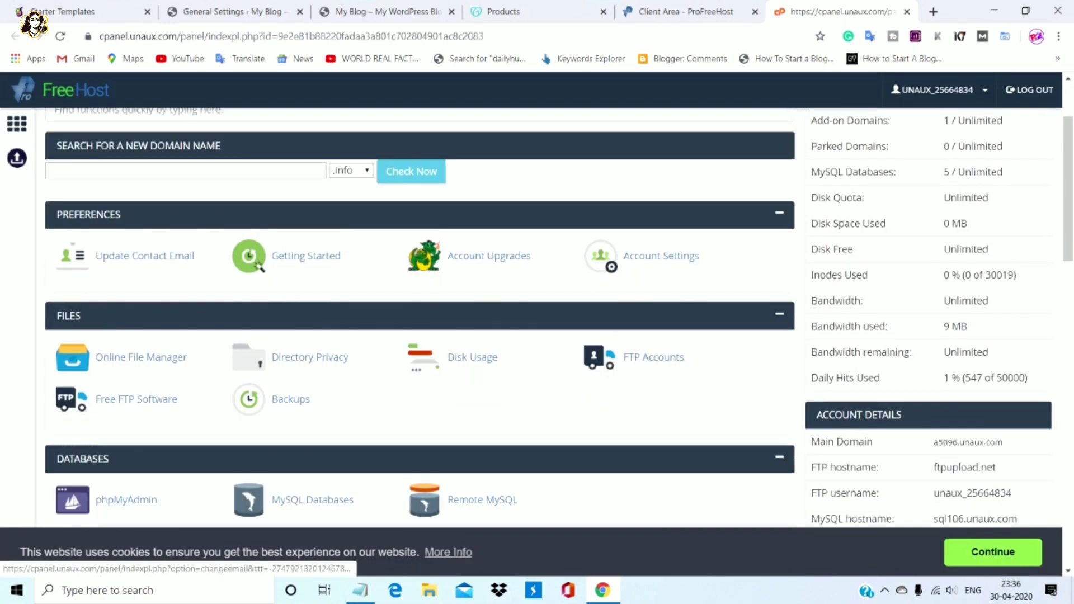
{"action": "scroll", "coordinate": [538, 342], "scroll_direction": "down", "scroll_amount": 3}
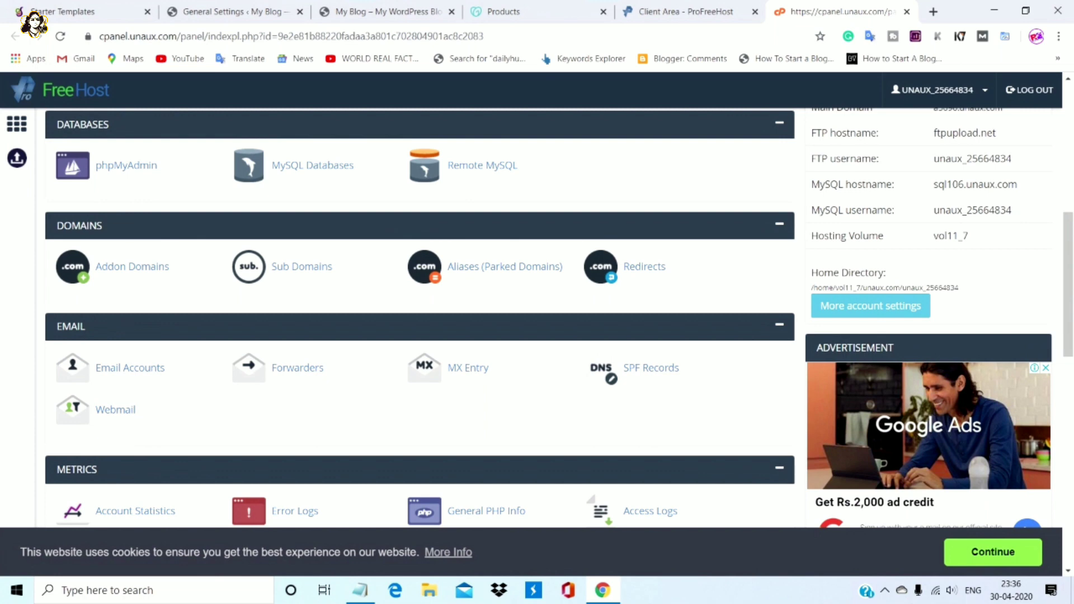
{"action": "left_click", "coordinate": [504, 267]}
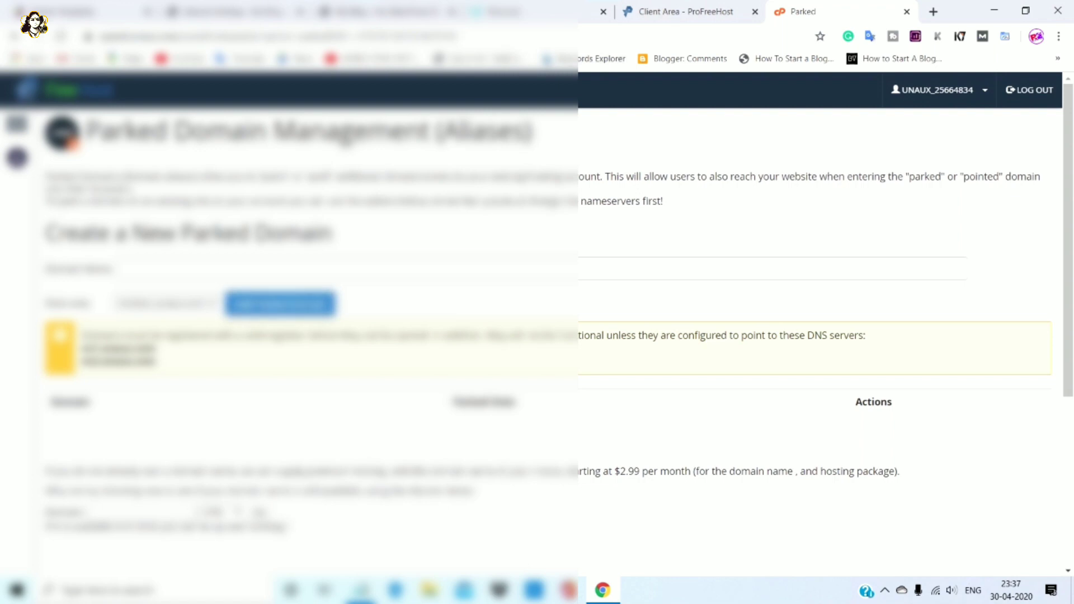
{"action": "key", "text": "ctrl+shift+Tab"}
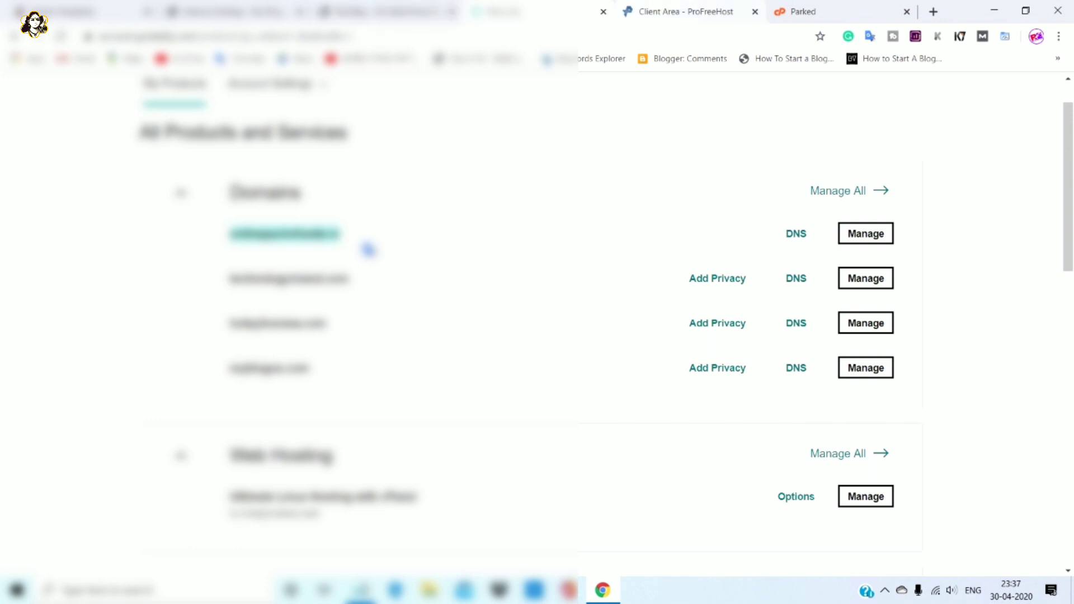
{"action": "left_click", "coordinate": [803, 12]}
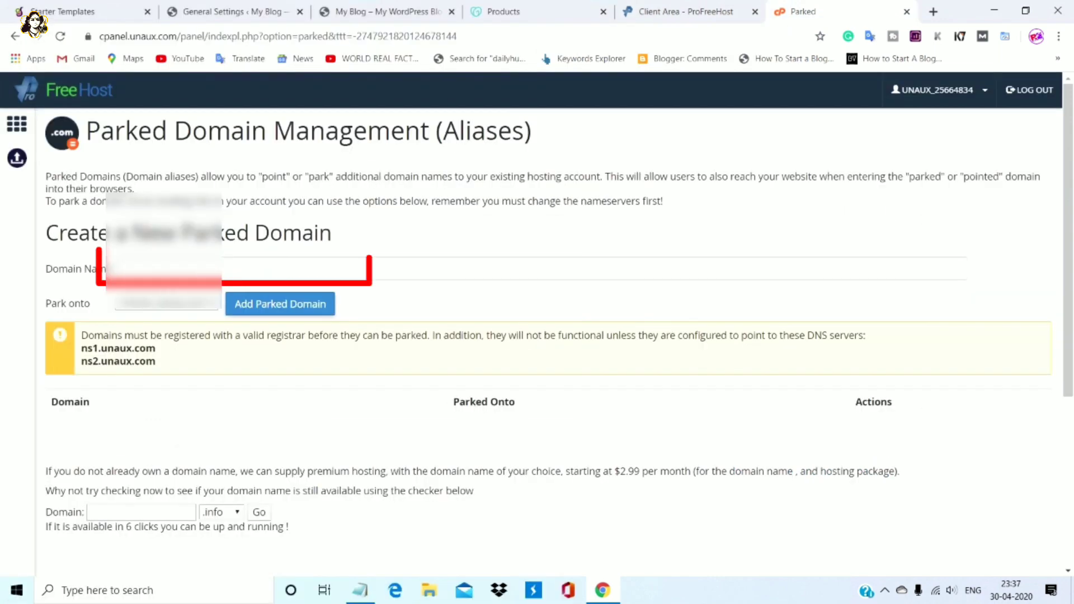
{"action": "left_click", "coordinate": [297, 268]}
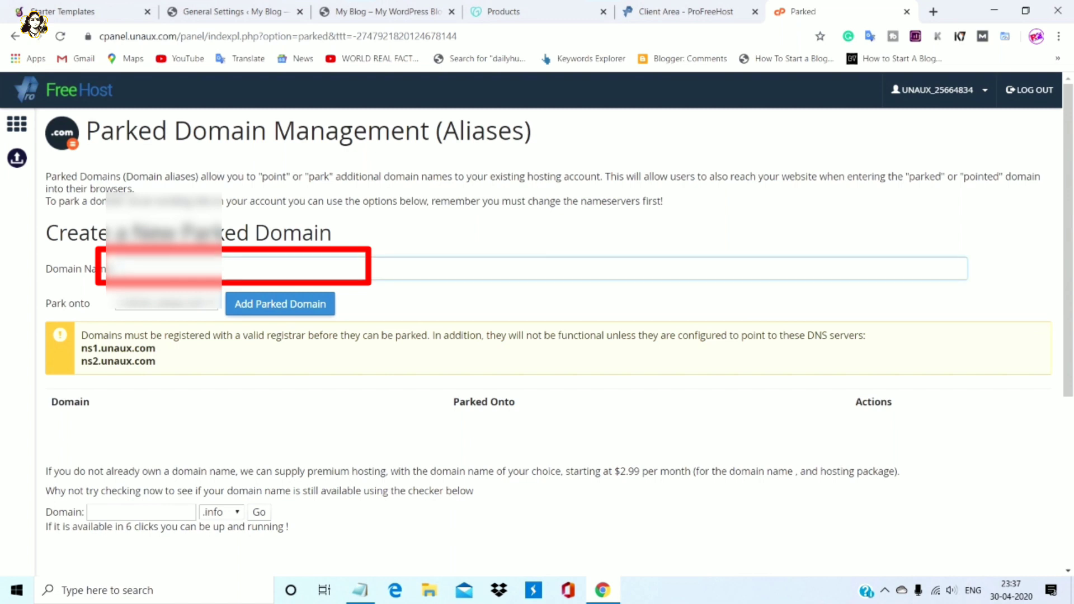
{"action": "key", "text": "ctrl+v"}
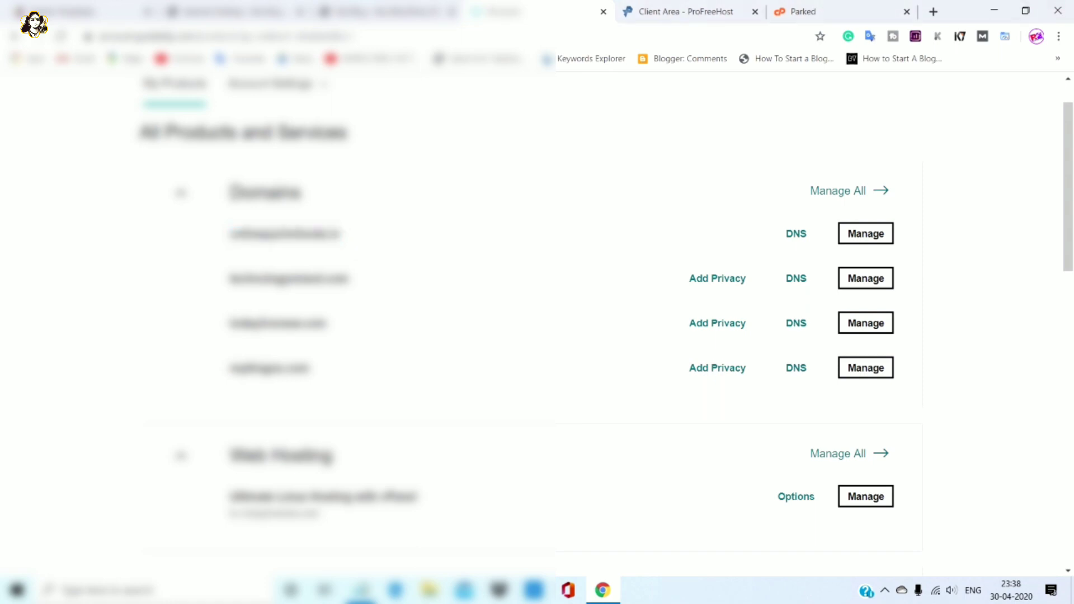
Compare the GoDaddy domain's nameservers against ns1/ns2.unaux.com, then return to the Parked page
{"action": "left_click", "coordinate": [796, 234]}
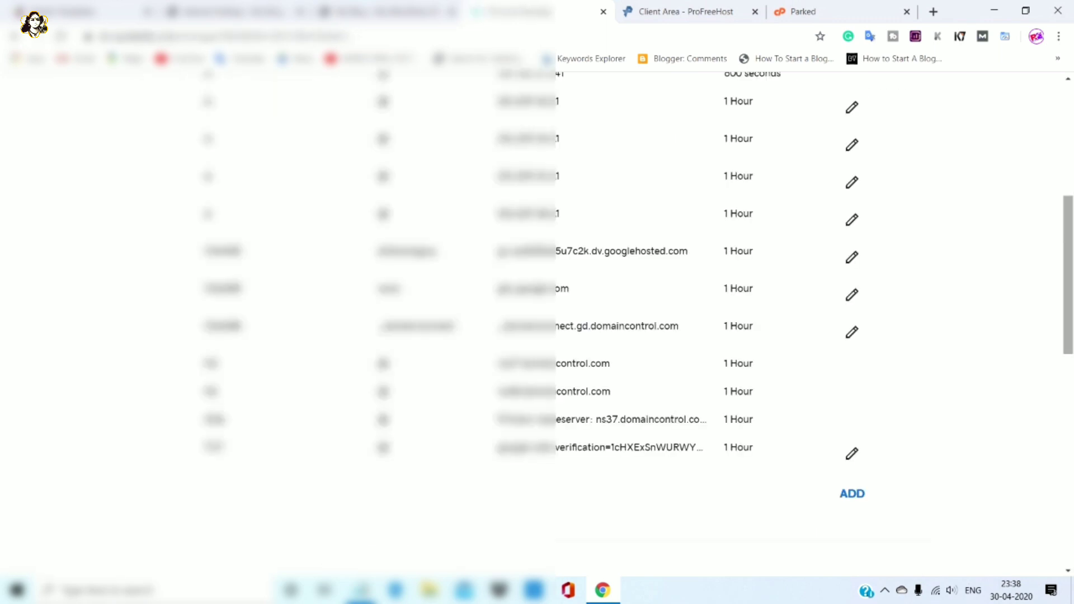
{"action": "scroll", "coordinate": [537, 321], "scroll_direction": "down", "scroll_amount": 6}
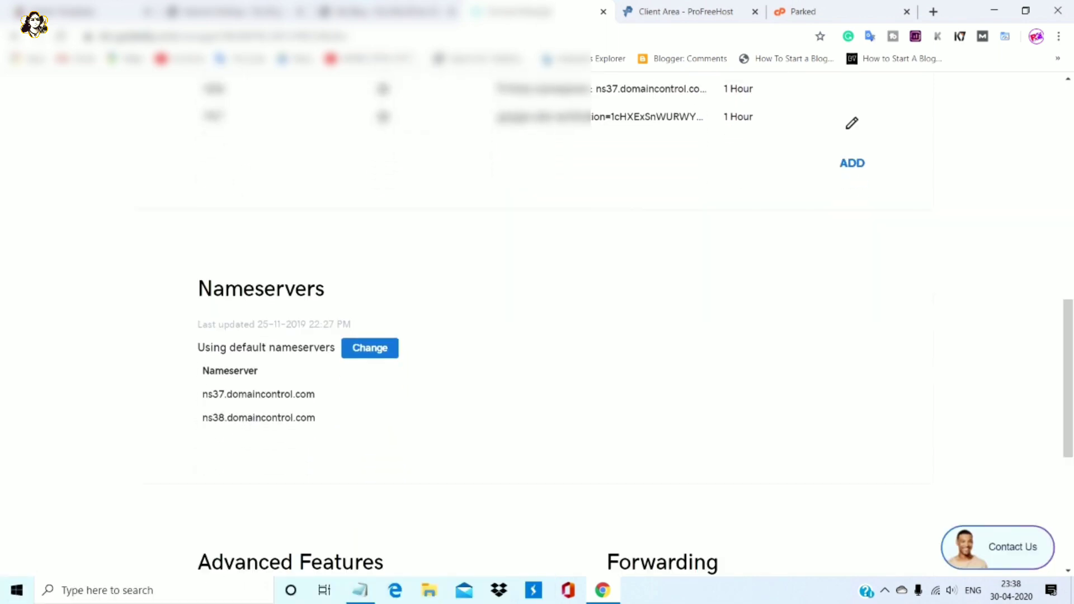
{"action": "scroll", "coordinate": [537, 321], "scroll_direction": "down", "scroll_amount": 1}
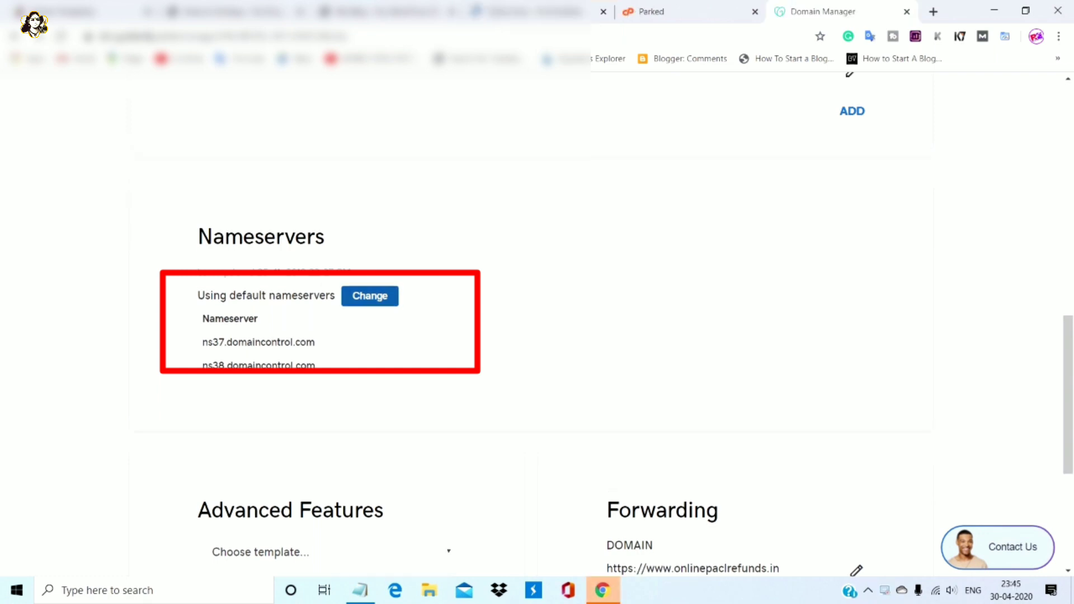
{"action": "key", "text": "ctrl+shift+Tab"}
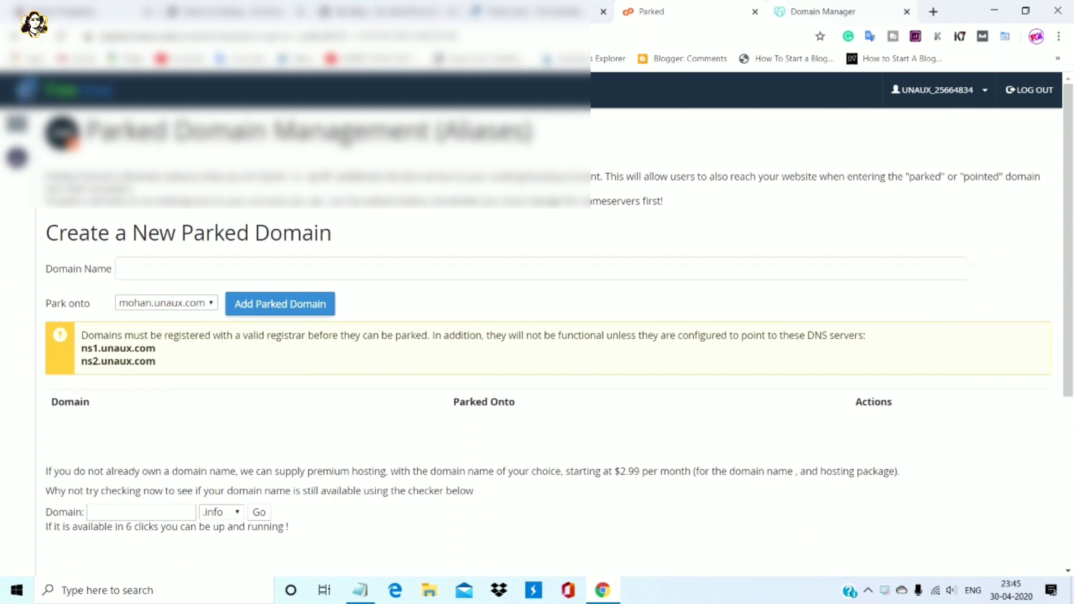
{"action": "key", "text": "ctrl+Tab"}
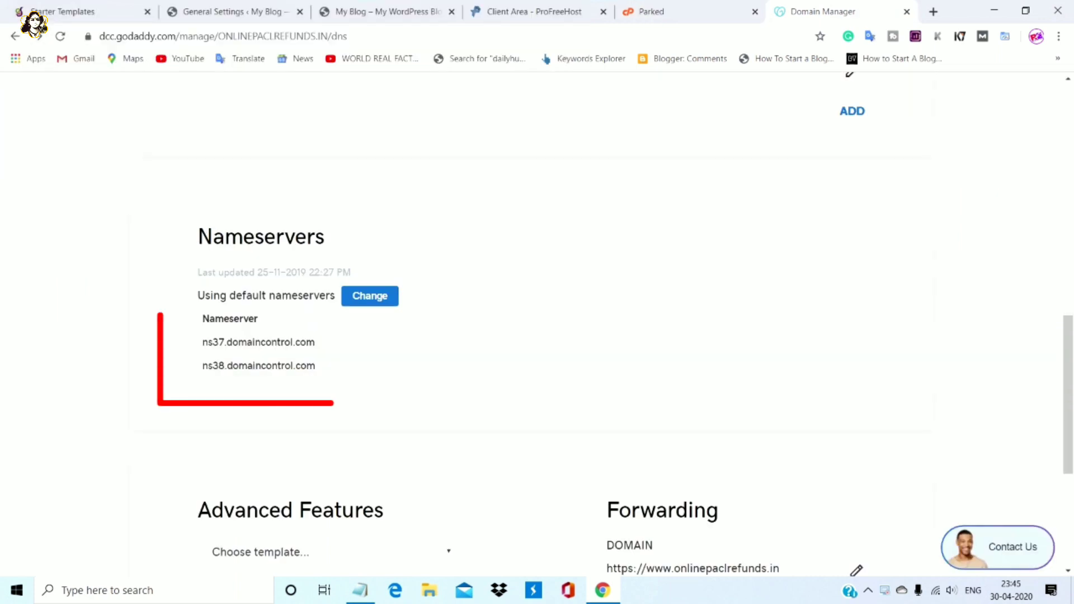
{"action": "key", "text": "ctrl+shift+Tab"}
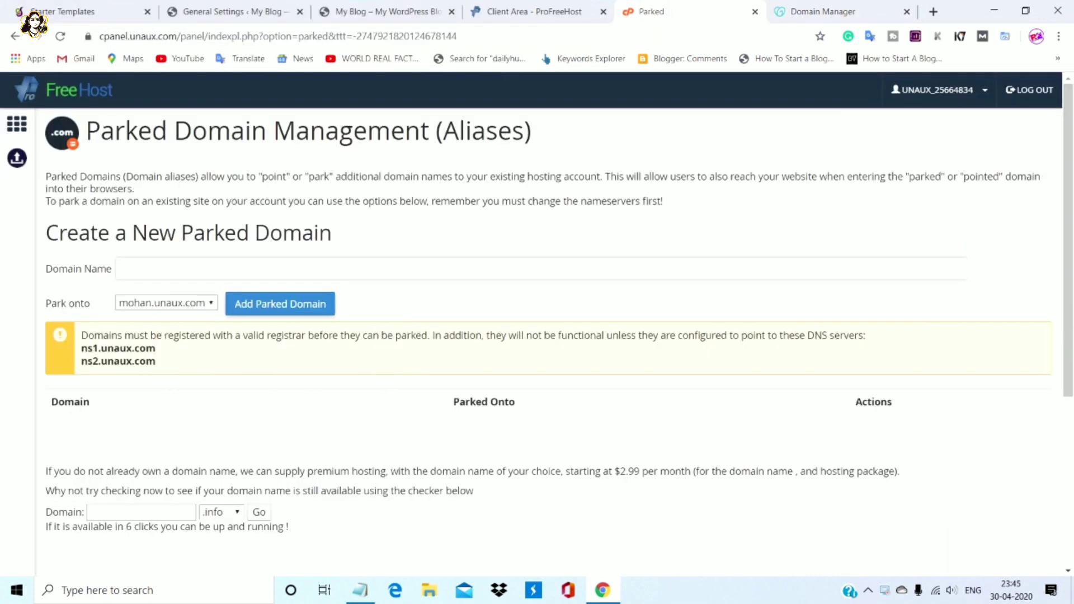
{"action": "key", "text": "ctrl+Tab"}
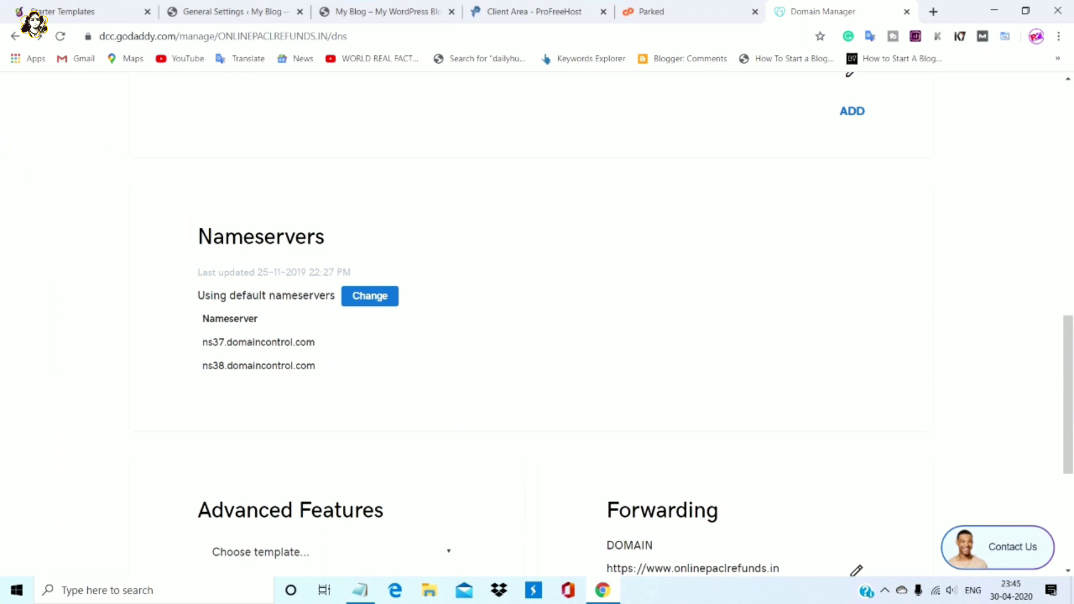
{"action": "scroll", "coordinate": [537, 325], "scroll_direction": "up", "scroll_amount": 5}
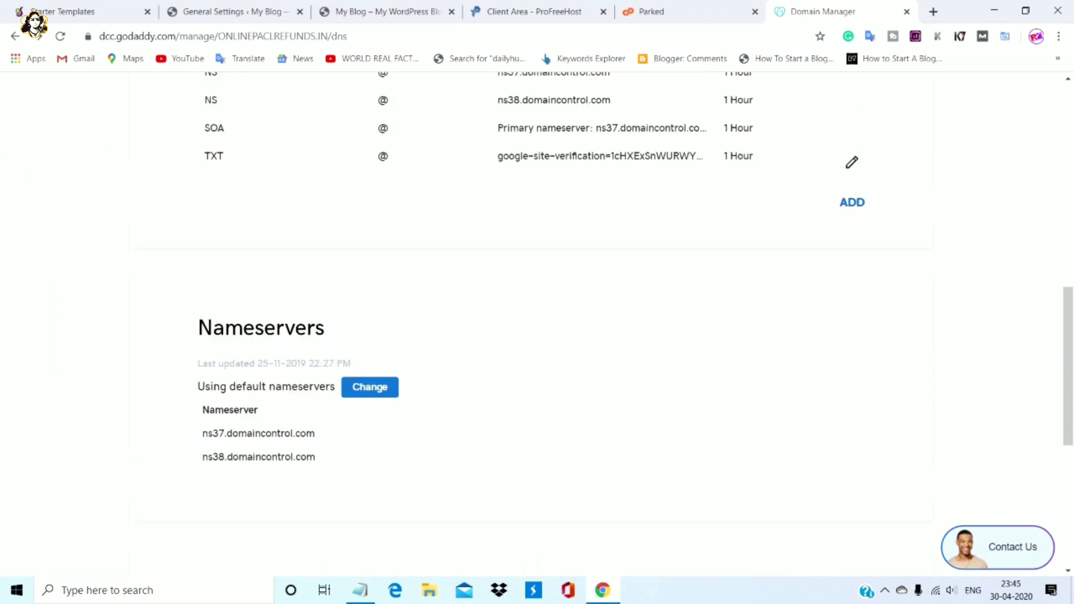
{"action": "scroll", "coordinate": [537, 325], "scroll_direction": "up", "scroll_amount": 4}
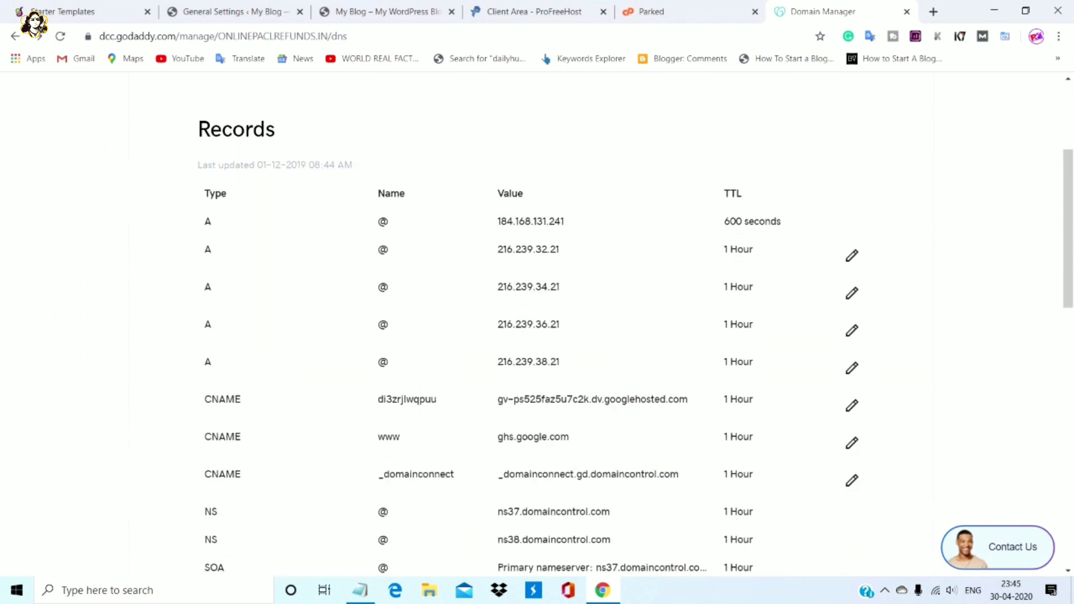
{"action": "scroll", "coordinate": [537, 325], "scroll_direction": "down", "scroll_amount": 7}
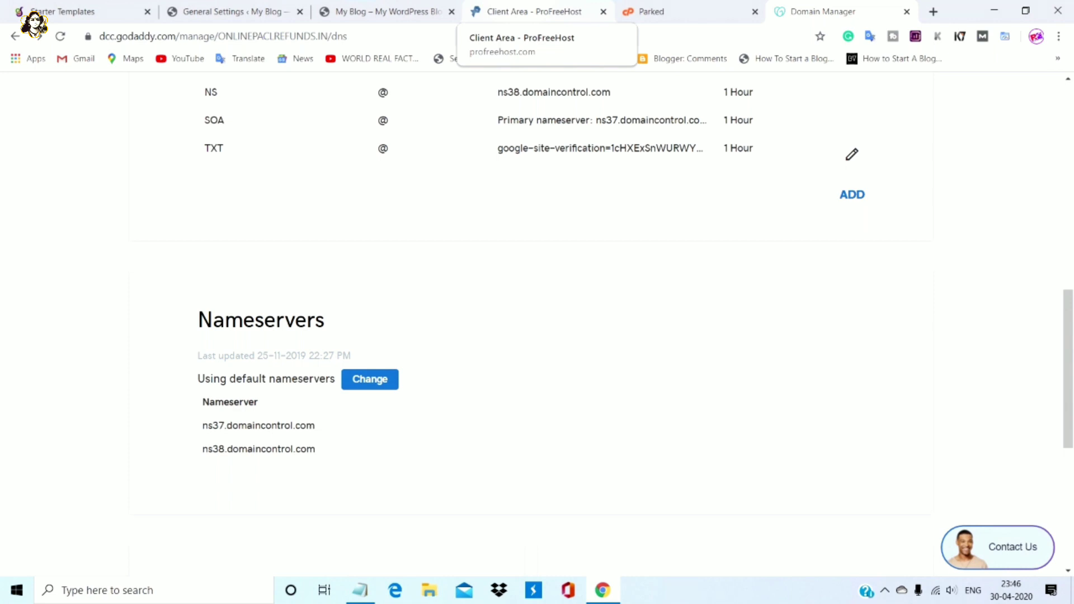
{"action": "left_click", "coordinate": [650, 11]}
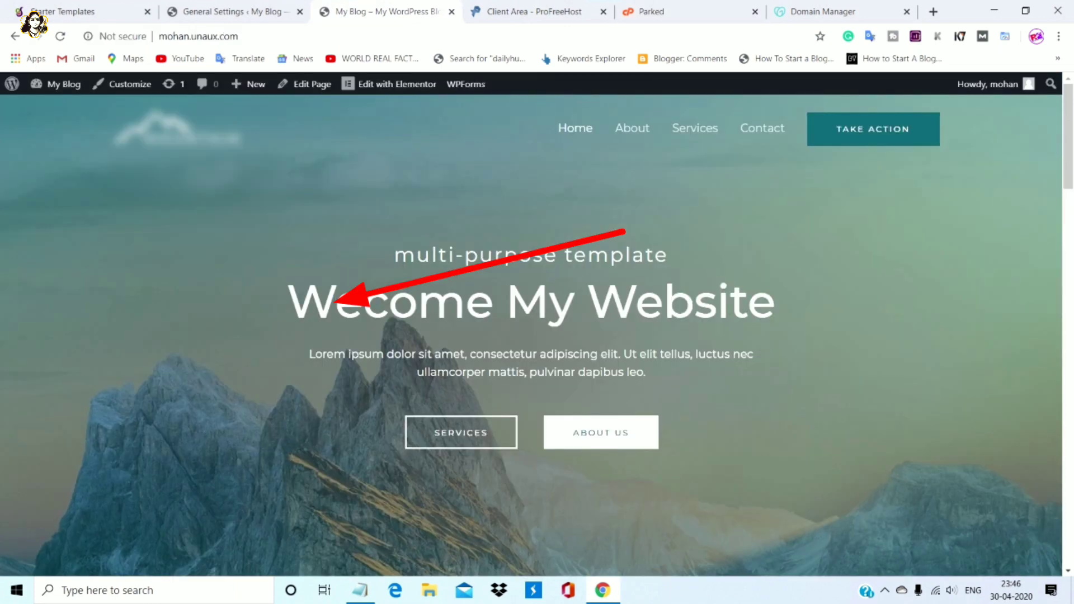
{"action": "left_click", "coordinate": [386, 12]}
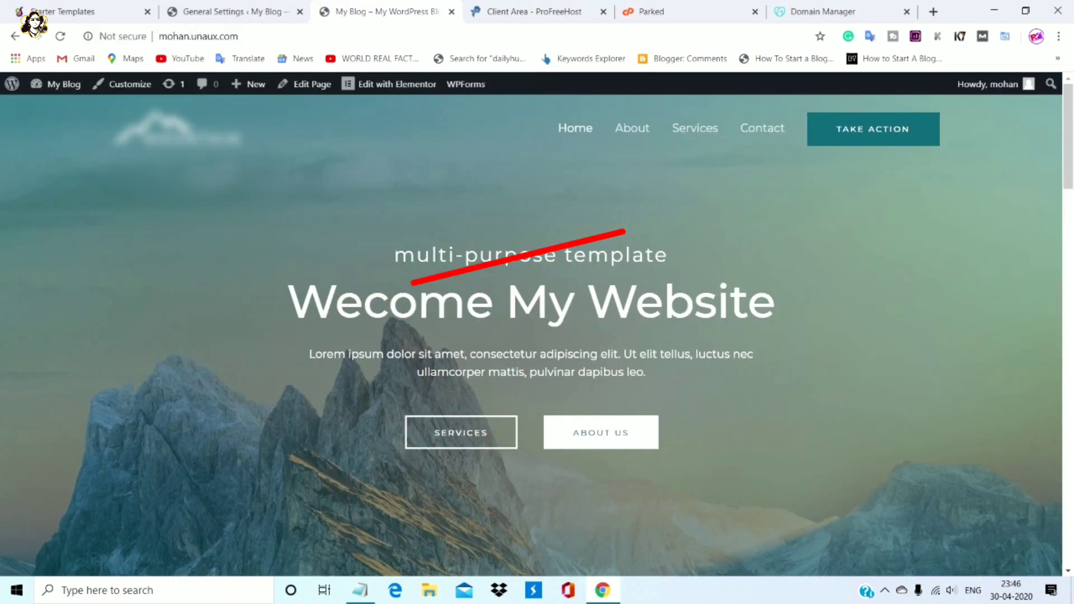
{"action": "key", "text": "ctrl+shift+Tab"}
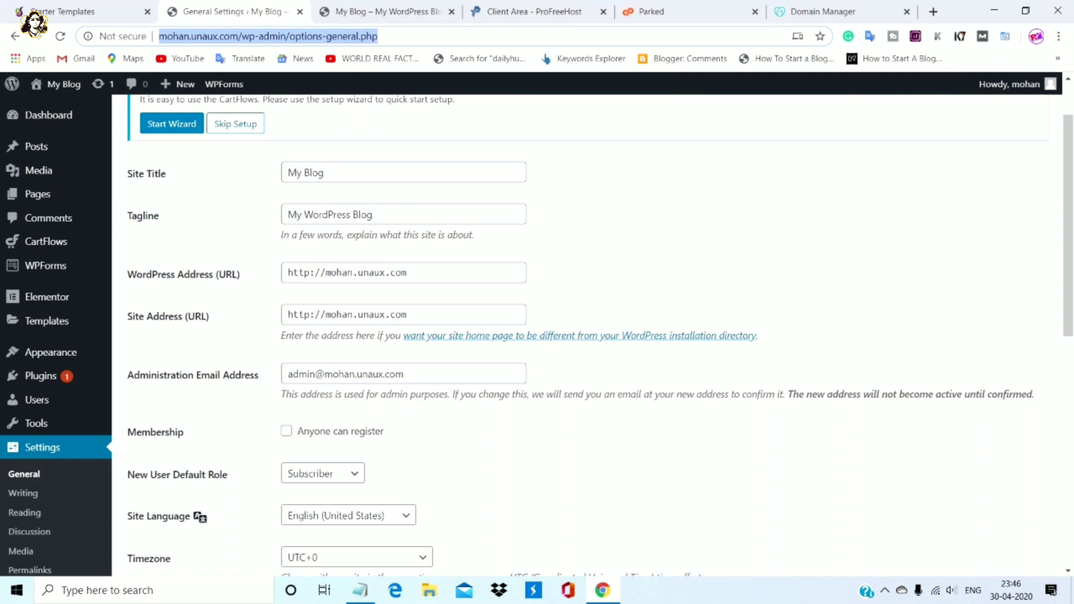
{"action": "left_click_drag", "start_coordinate": [287, 273], "coordinate": [407, 272]}
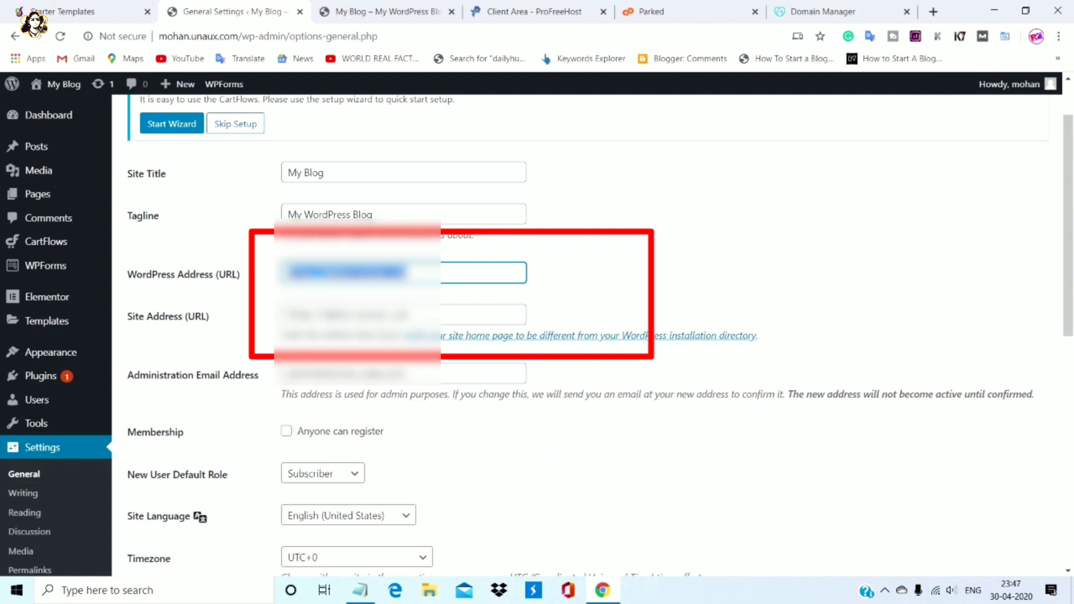
{"action": "type", "text": "https://mohan.unaux.com"}
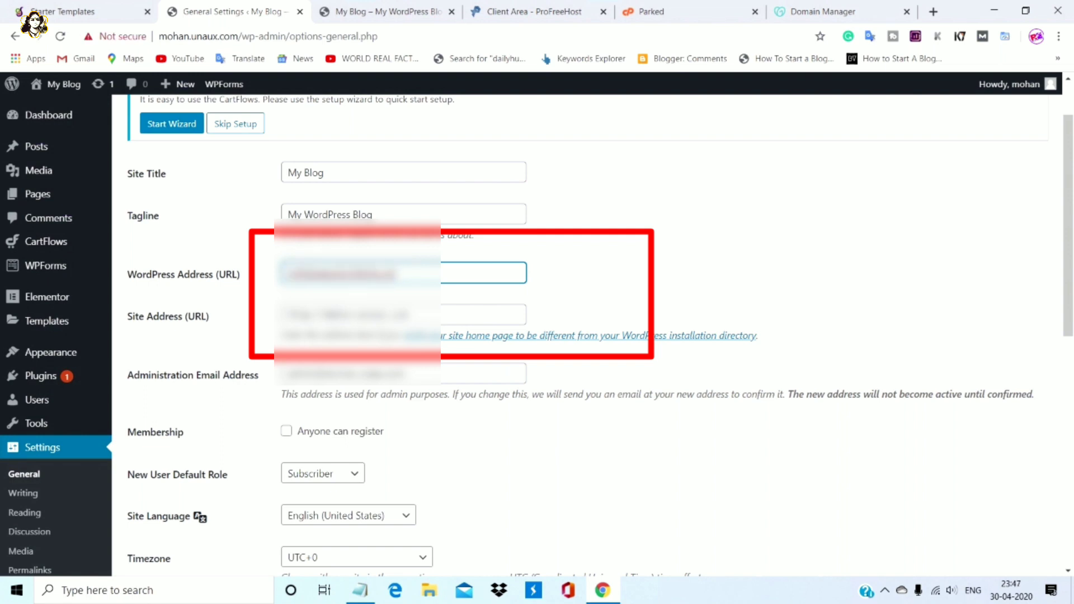
{"action": "left_click_drag", "start_coordinate": [287, 315], "coordinate": [407, 314]}
{"action": "key", "text": "ctrl+v"}
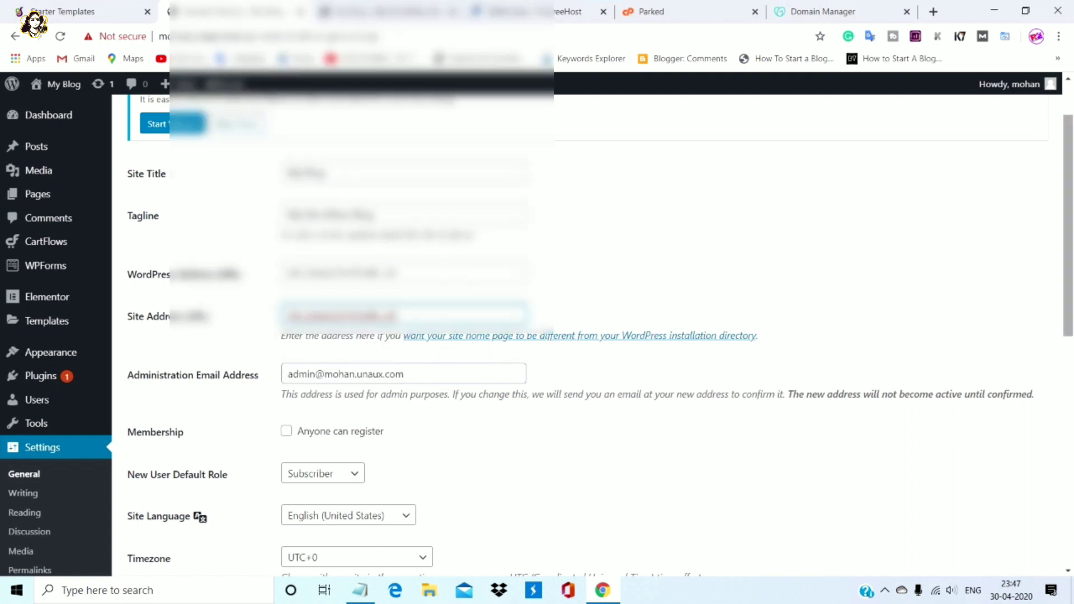
{"action": "scroll", "coordinate": [596, 387], "scroll_direction": "down", "scroll_amount": 9}
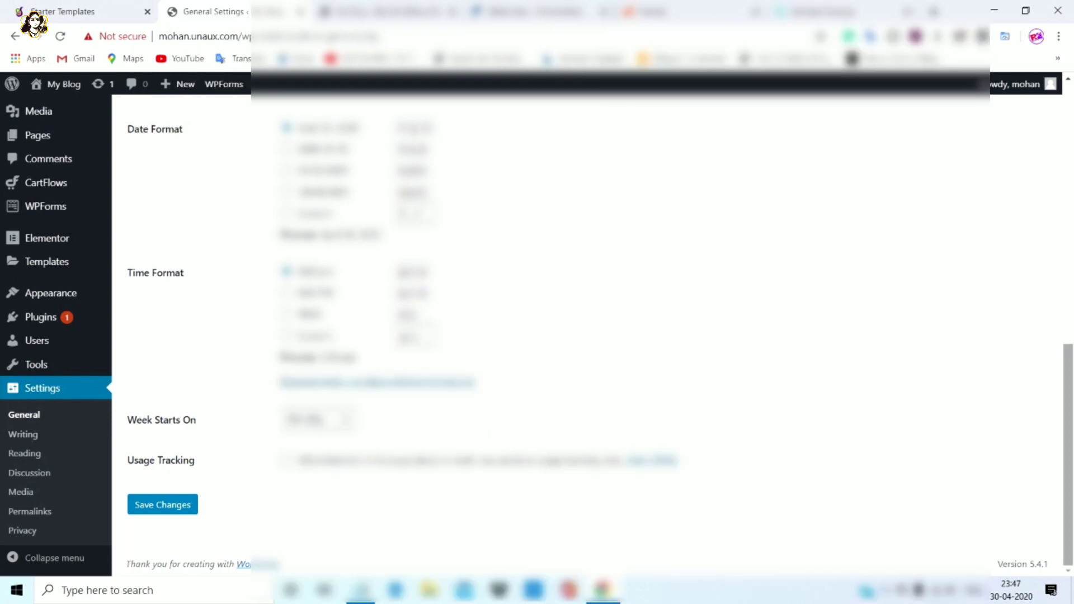
{"action": "scroll", "coordinate": [593, 336], "scroll_direction": "up", "scroll_amount": 9}
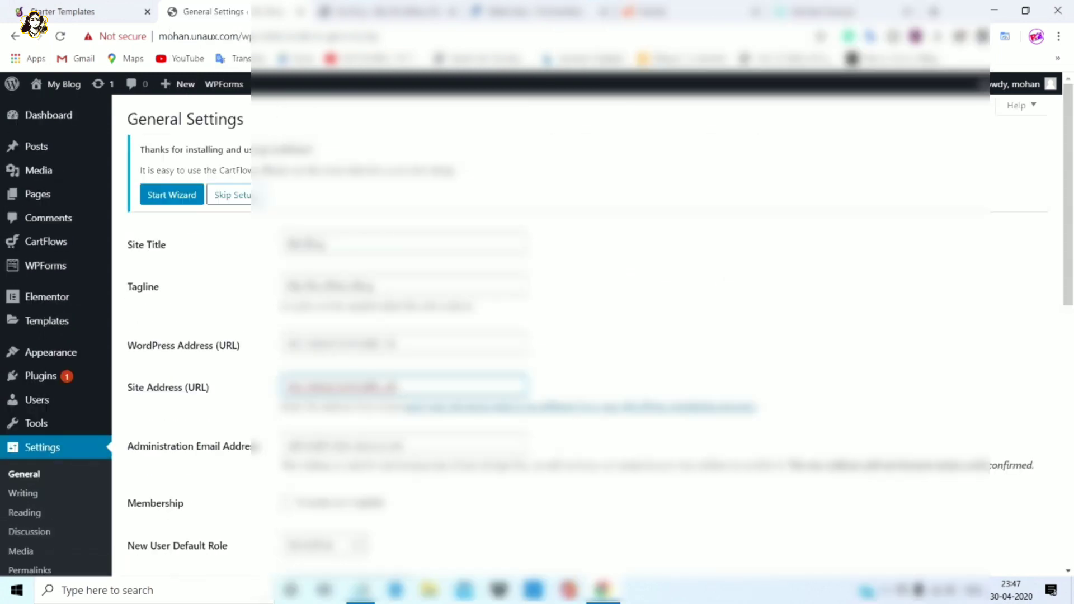